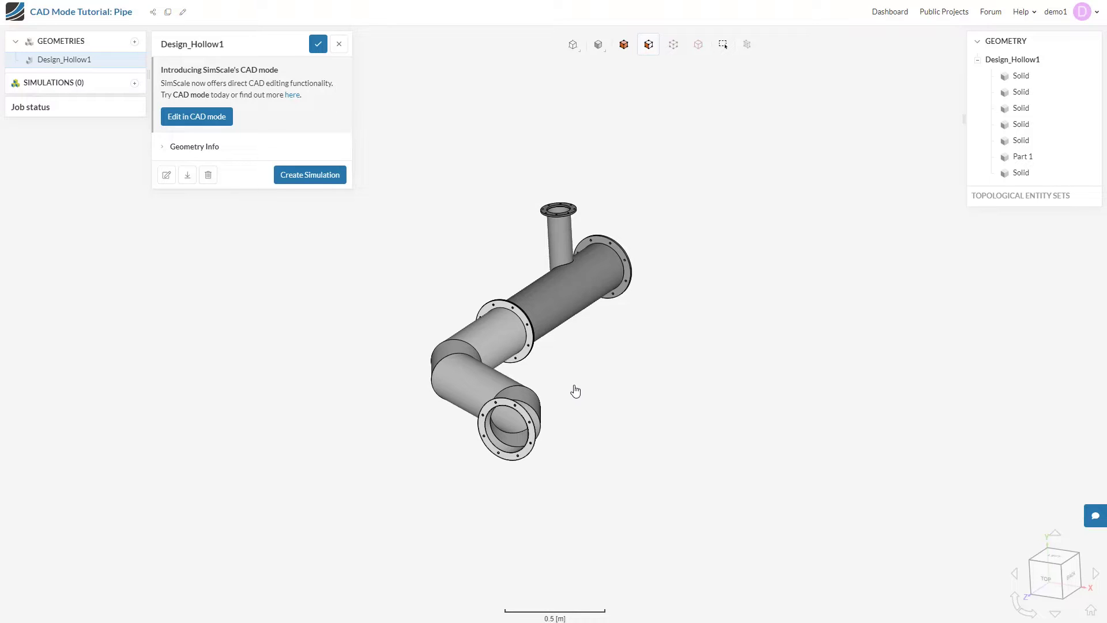
# Orbit the imported pipe model to view it from another angle
pyautogui.moveTo(576, 390); pyautogui.dragTo(569, 380)
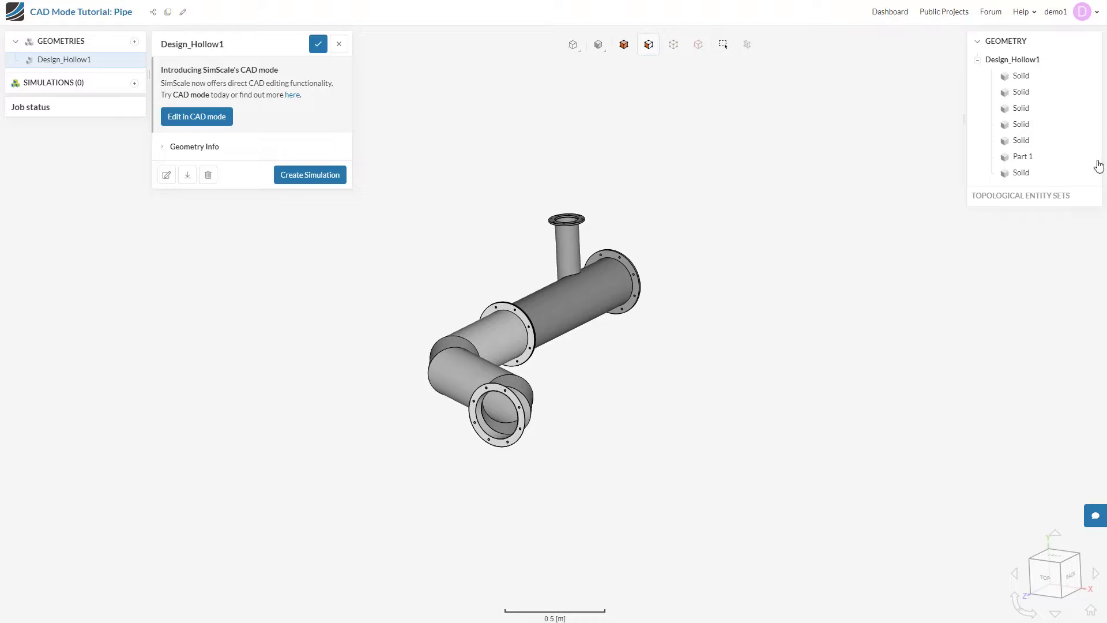
pyautogui.moveTo(166, 175)
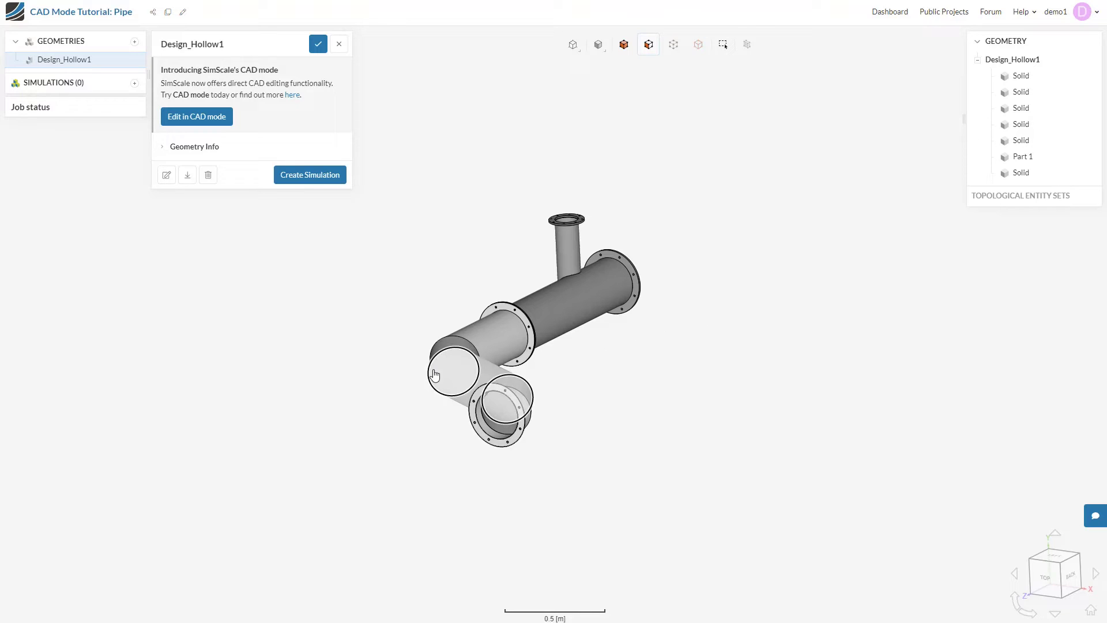
# Enter CAD mode on the geometry, inspect the pipe, and bring up the Flow Volume type choices
pyautogui.click(166, 176)
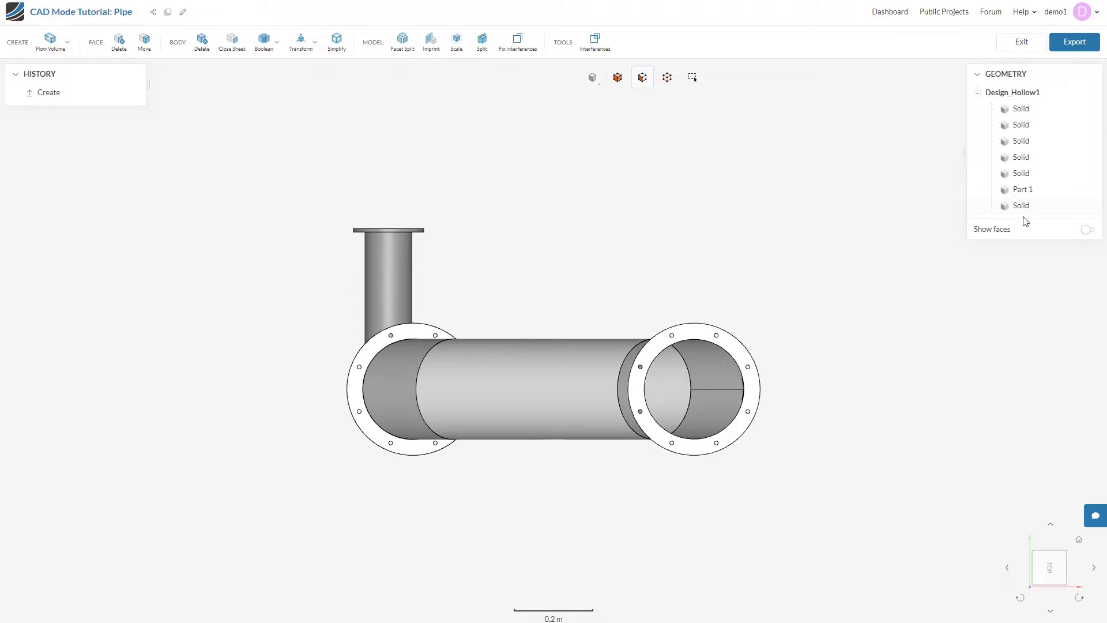
pyautogui.moveTo(783, 266)
pyautogui.mouseDown()
pyautogui.moveTo(763, 321)
pyautogui.moveTo(776, 294)
pyautogui.mouseUp()
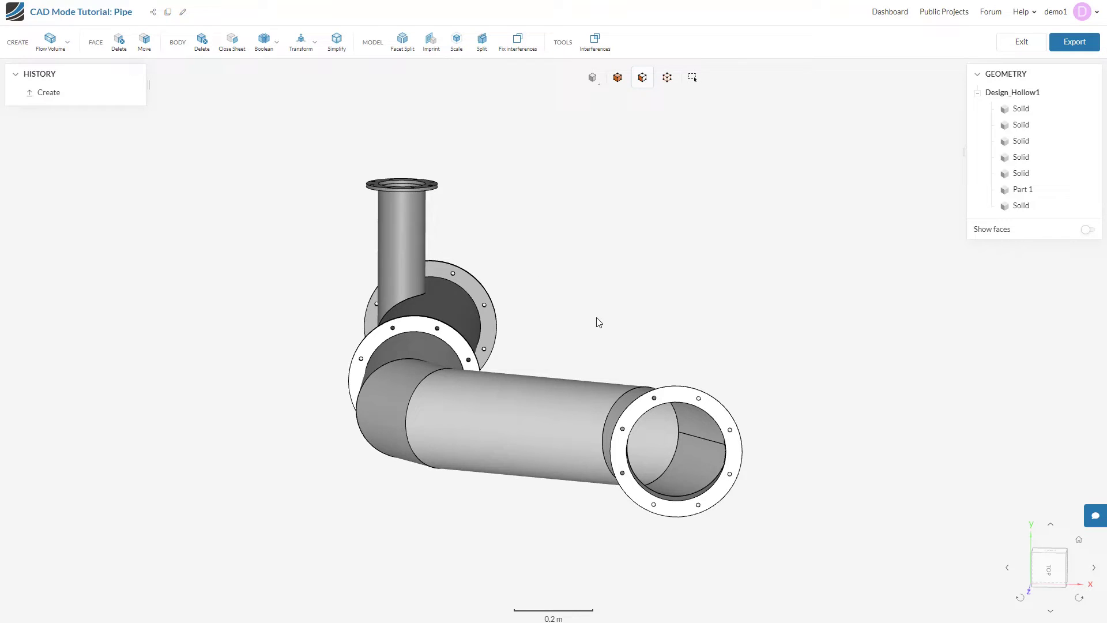
pyautogui.moveTo(596, 319)
pyautogui.mouseDown()
pyautogui.moveTo(476, 277)
pyautogui.moveTo(439, 312)
pyautogui.moveTo(462, 320)
pyautogui.mouseUp()
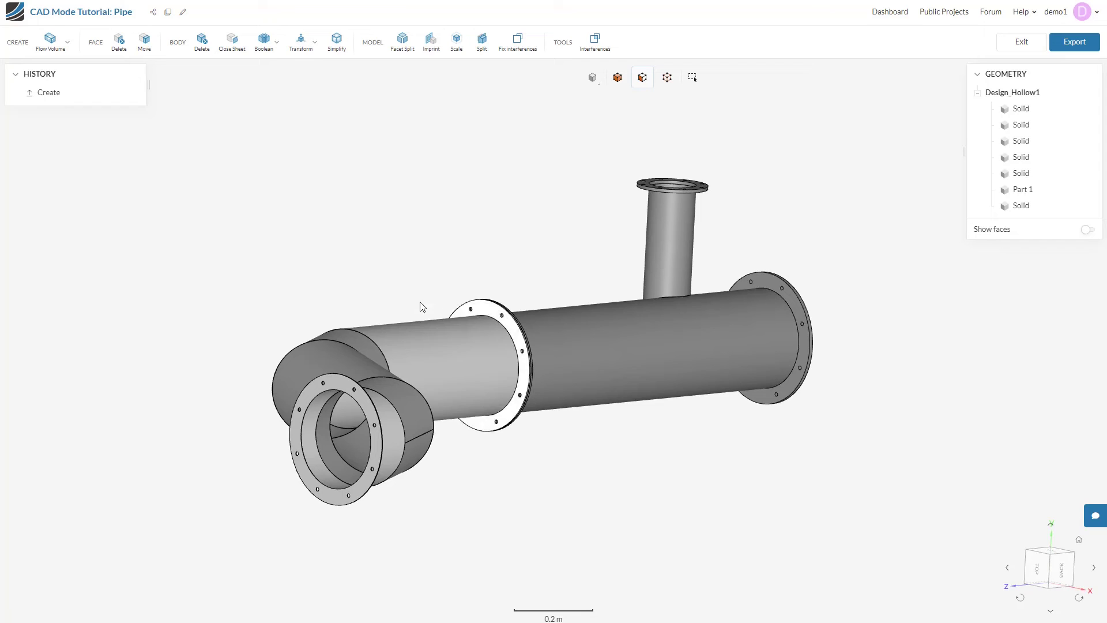
pyautogui.click(67, 42)
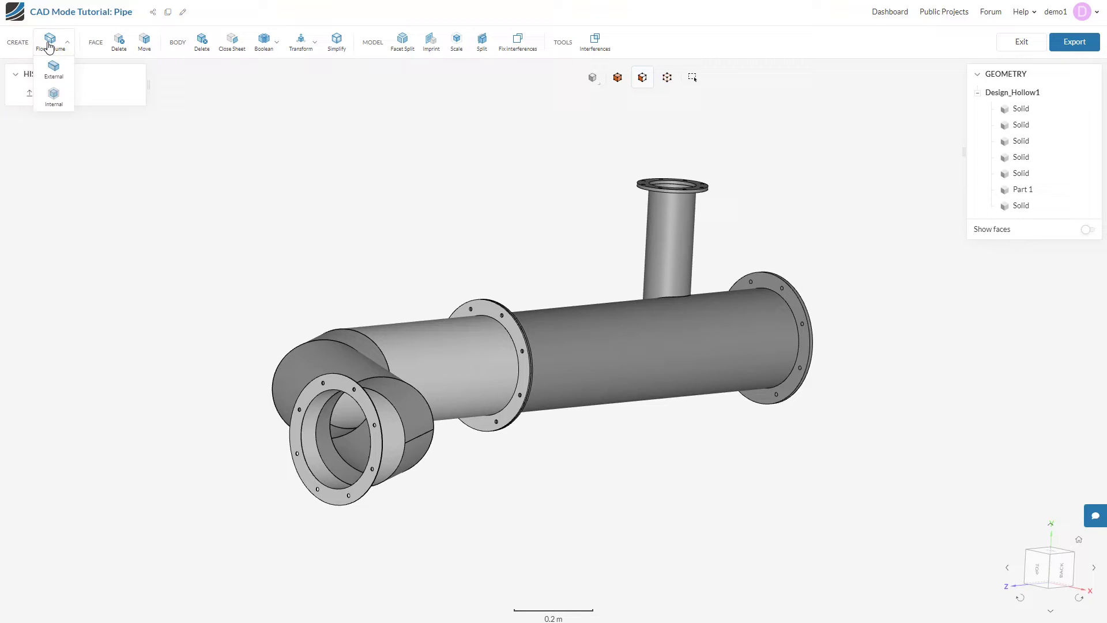
# Begin an Internal flow volume seeded at the front flange's inner face
pyautogui.click(55, 105)
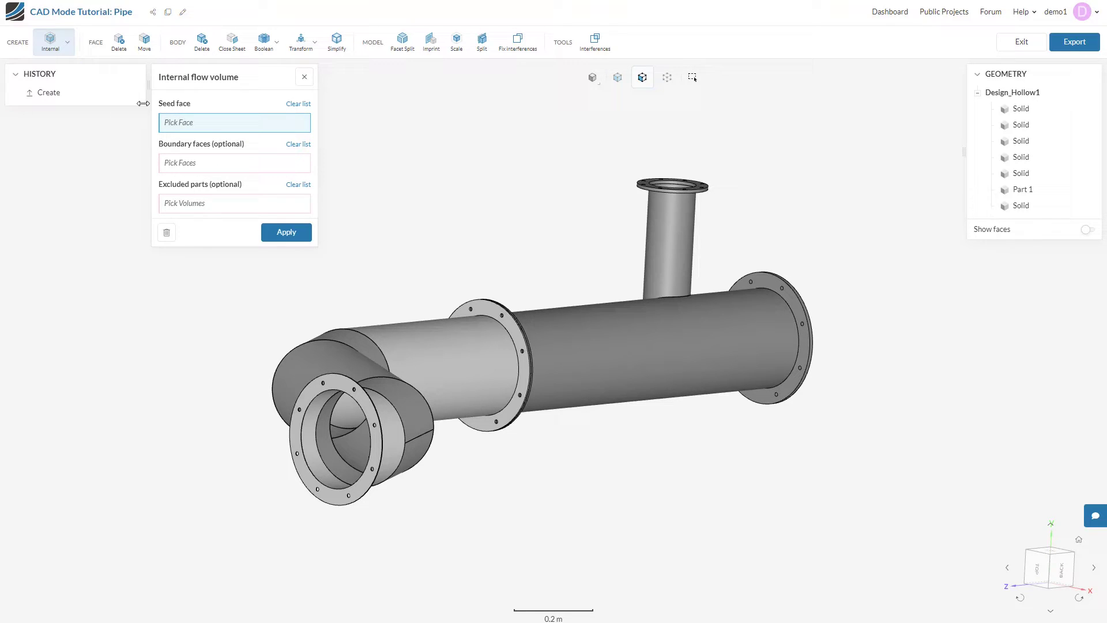
pyautogui.click(309, 445)
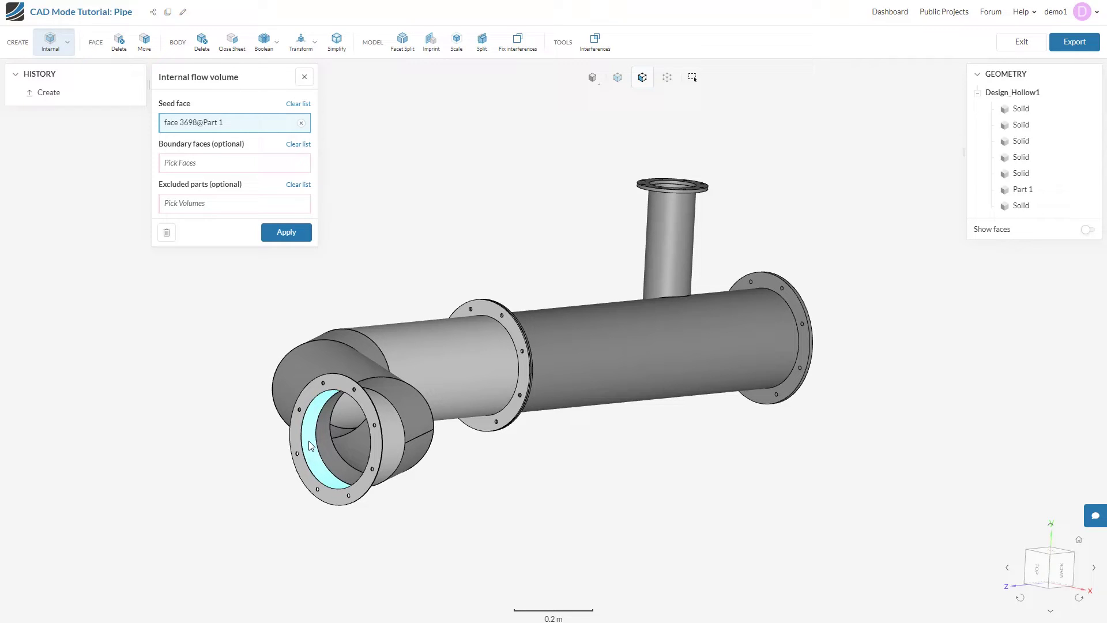
pyautogui.click(184, 163)
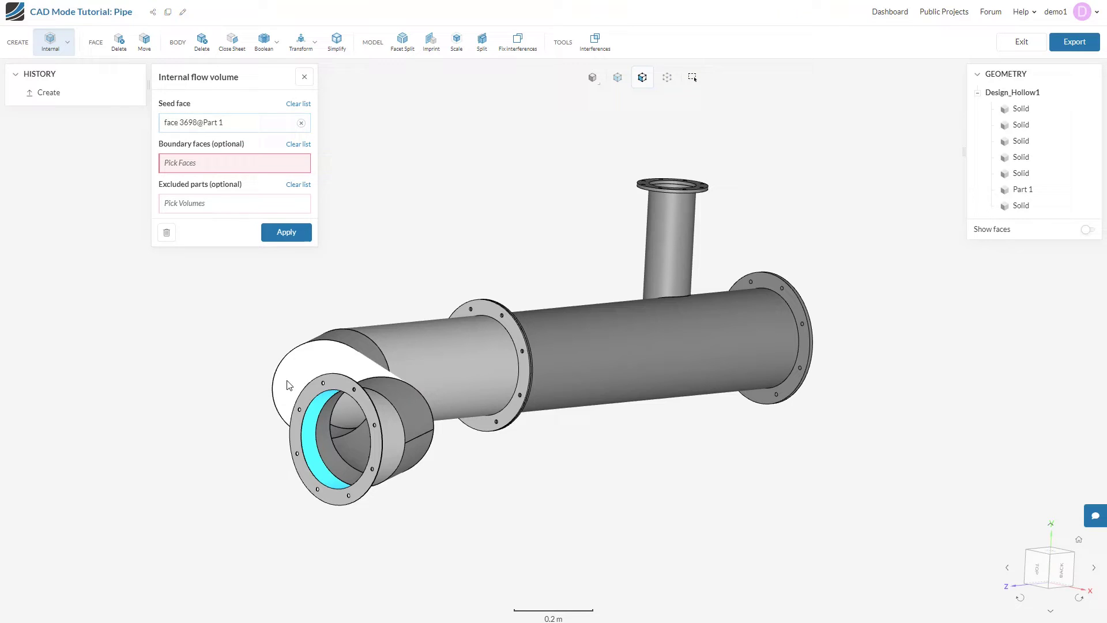
pyautogui.scroll(2, 292, 440)
pyautogui.scroll(2, 293, 439)
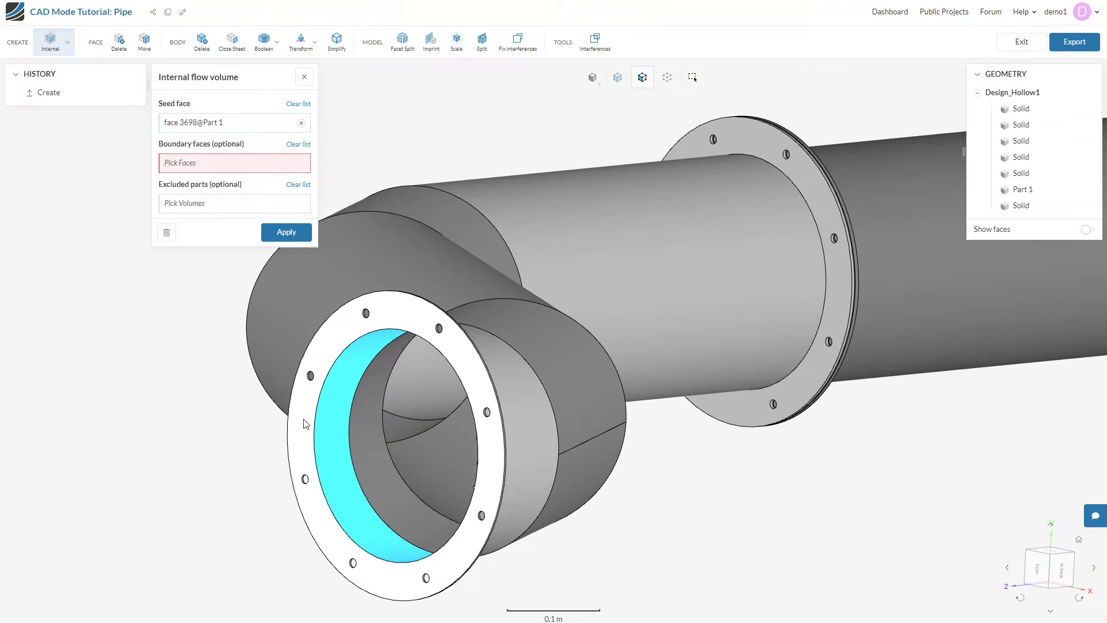
# Pick the front opening, far end opening and small branch opening as boundary faces
pyautogui.click(304, 423)
pyautogui.scroll(-2, 305, 423)
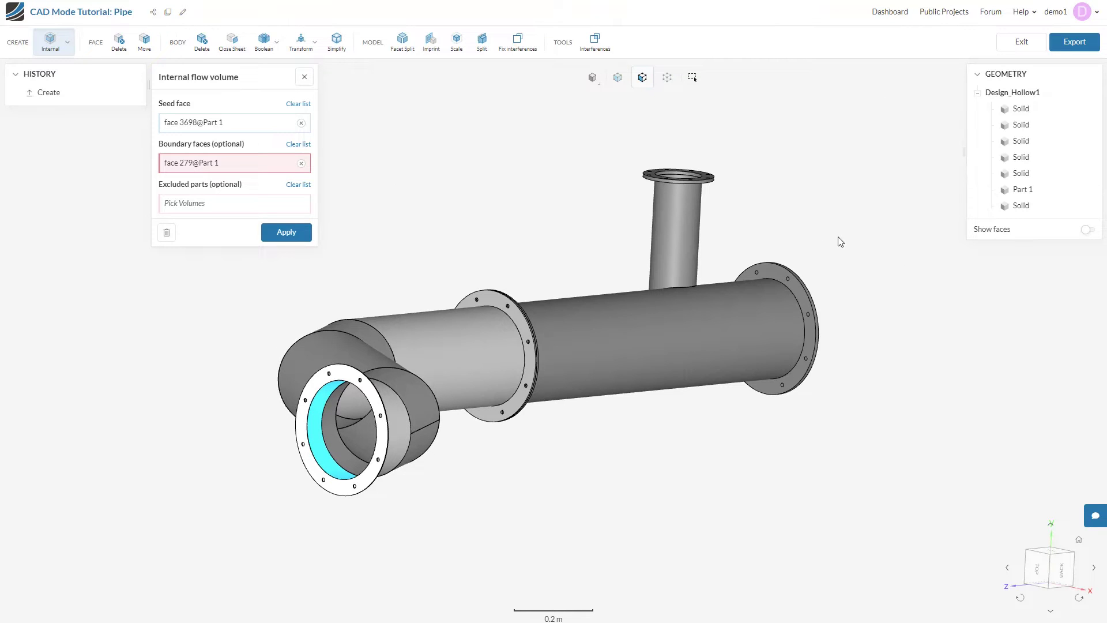
pyautogui.moveTo(856, 265)
pyautogui.mouseDown()
pyautogui.moveTo(770, 269)
pyautogui.moveTo(518, 339)
pyautogui.mouseUp()
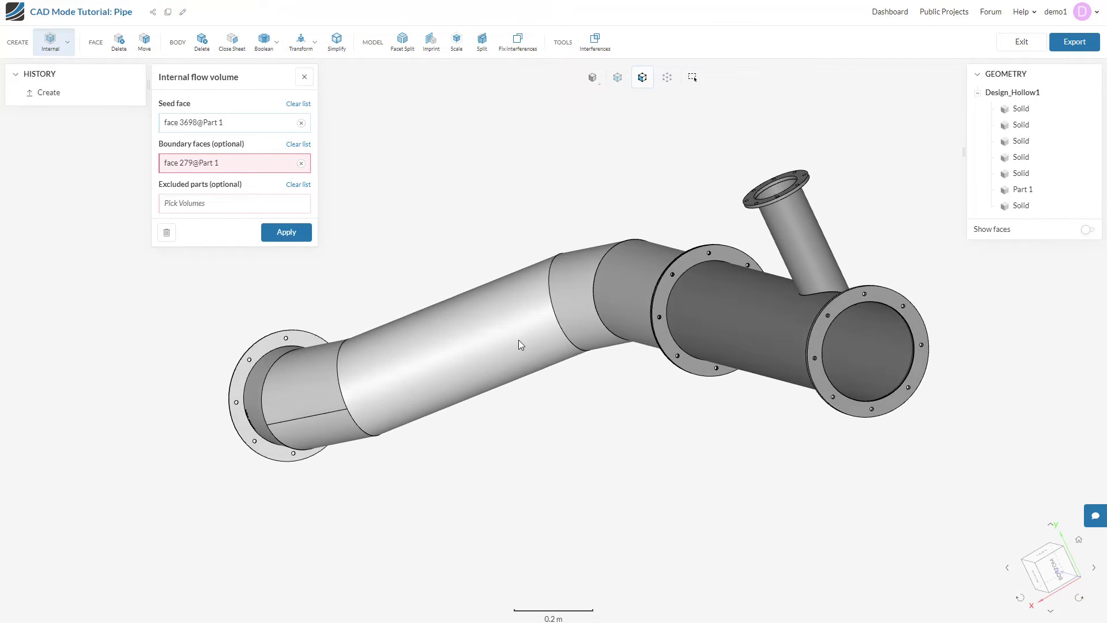
pyautogui.click(837, 306)
pyautogui.moveTo(853, 242); pyautogui.dragTo(895, 302)
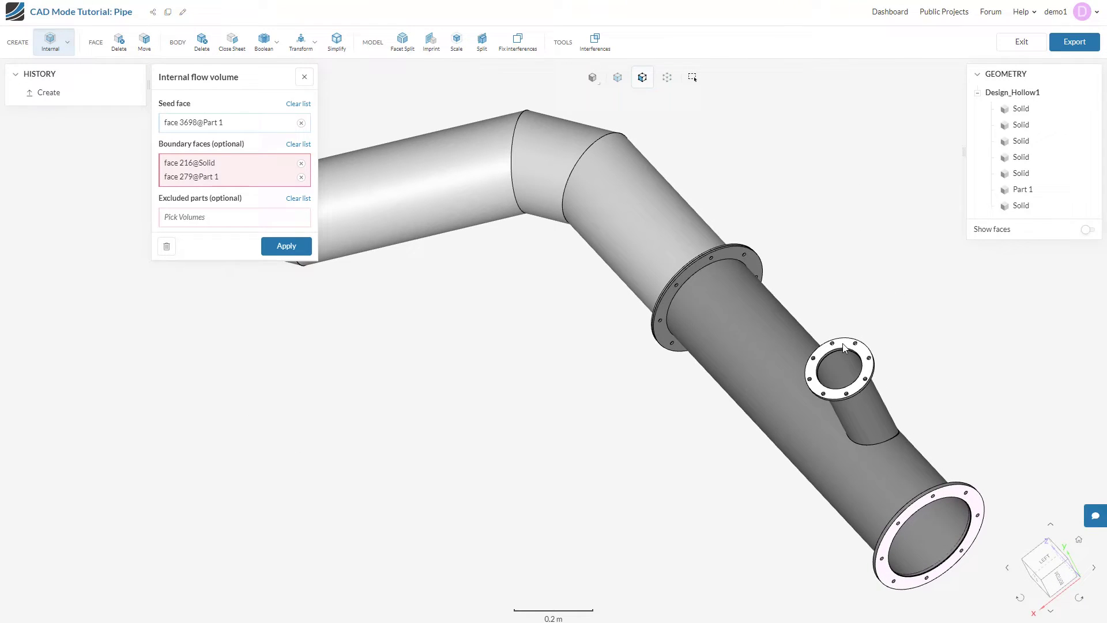
pyautogui.click(779, 363)
pyautogui.scroll(-1, 523, 396)
pyautogui.scroll(-2, 523, 395)
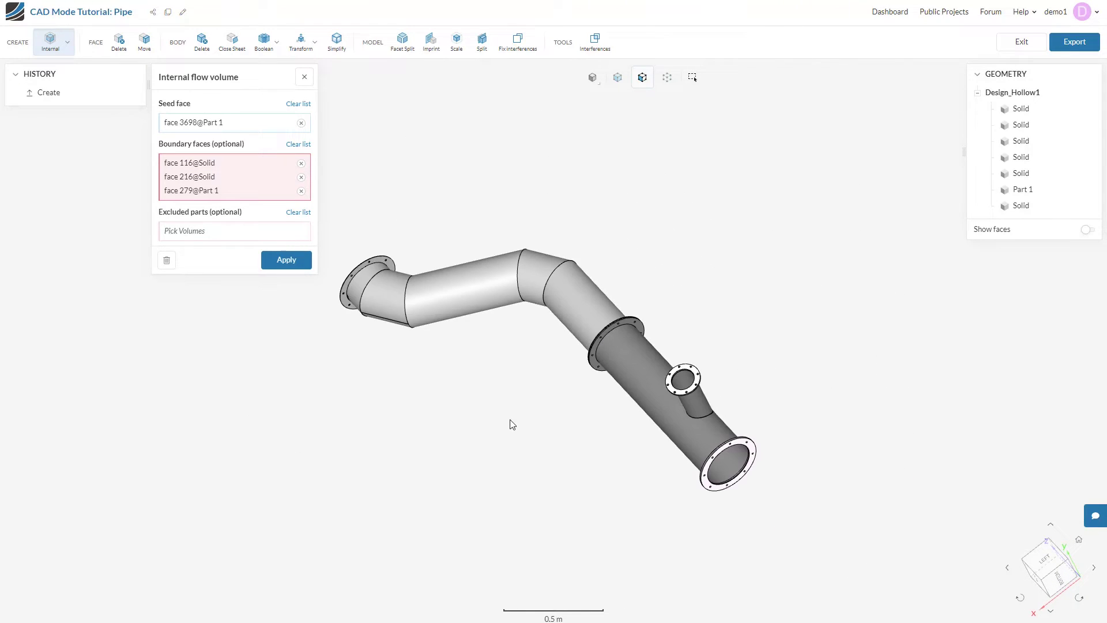
pyautogui.moveTo(510, 423); pyautogui.dragTo(688, 270)
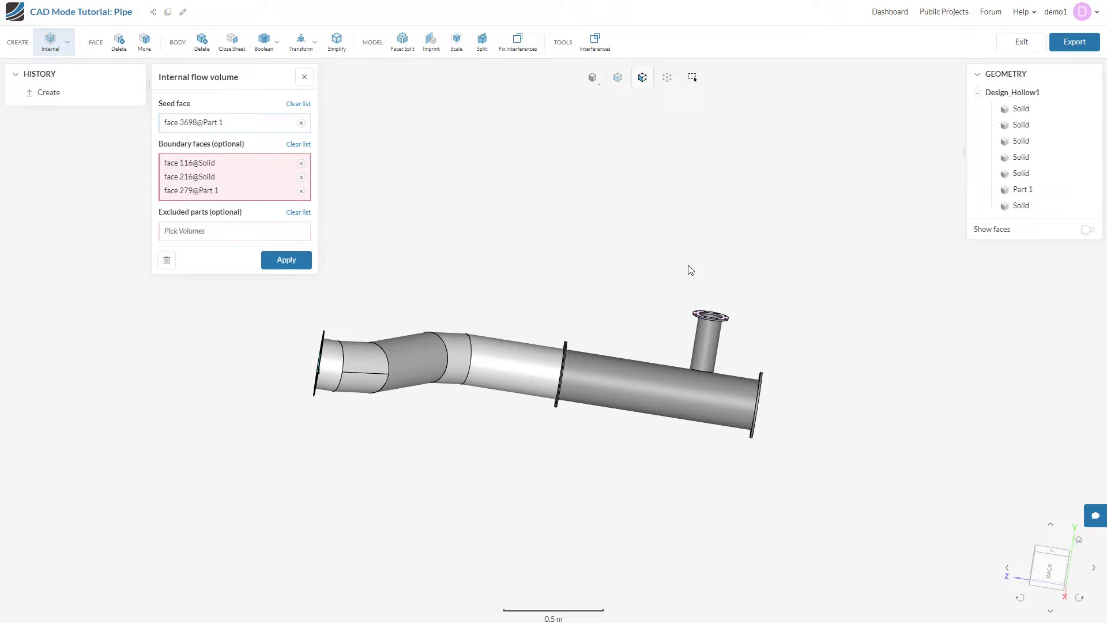
# Apply the internal flow volume, then orbit to inspect the flanges after the seed-connection error
pyautogui.click(298, 260)
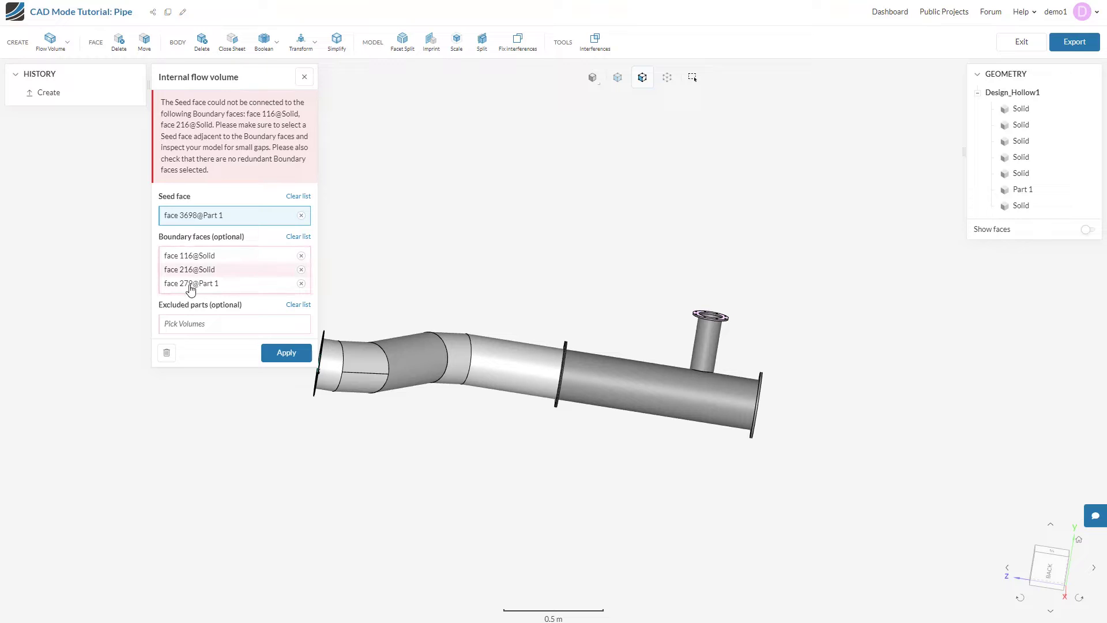
pyautogui.moveTo(574, 306); pyautogui.dragTo(452, 328)
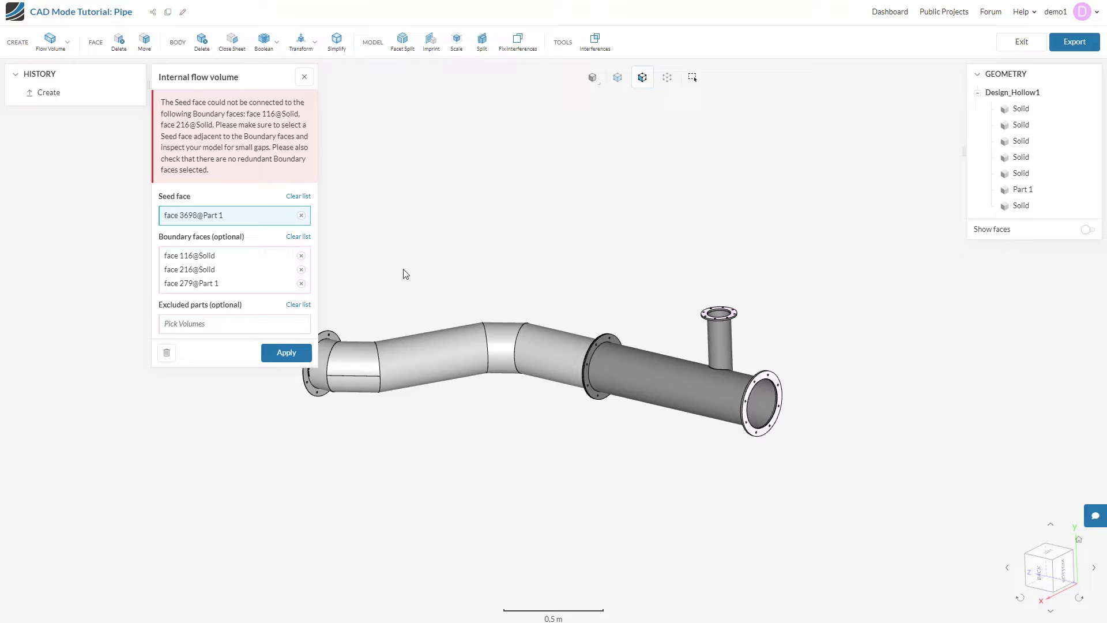
pyautogui.moveTo(404, 267); pyautogui.dragTo(450, 260)
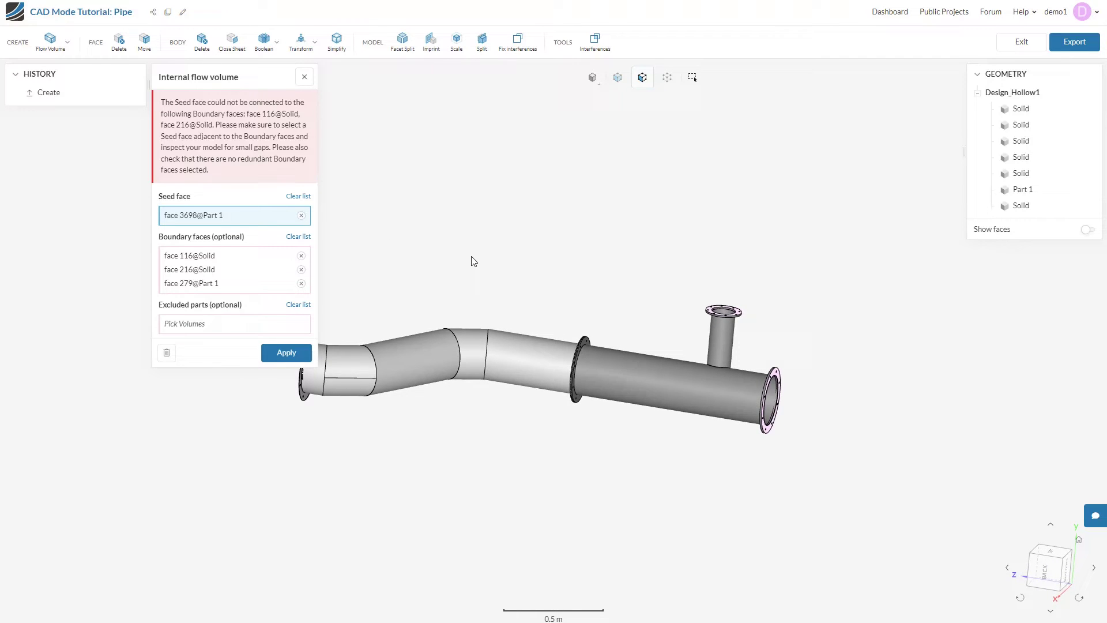
pyautogui.moveTo(478, 260)
pyautogui.mouseDown()
pyautogui.moveTo(514, 272)
pyautogui.moveTo(417, 330)
pyautogui.mouseUp()
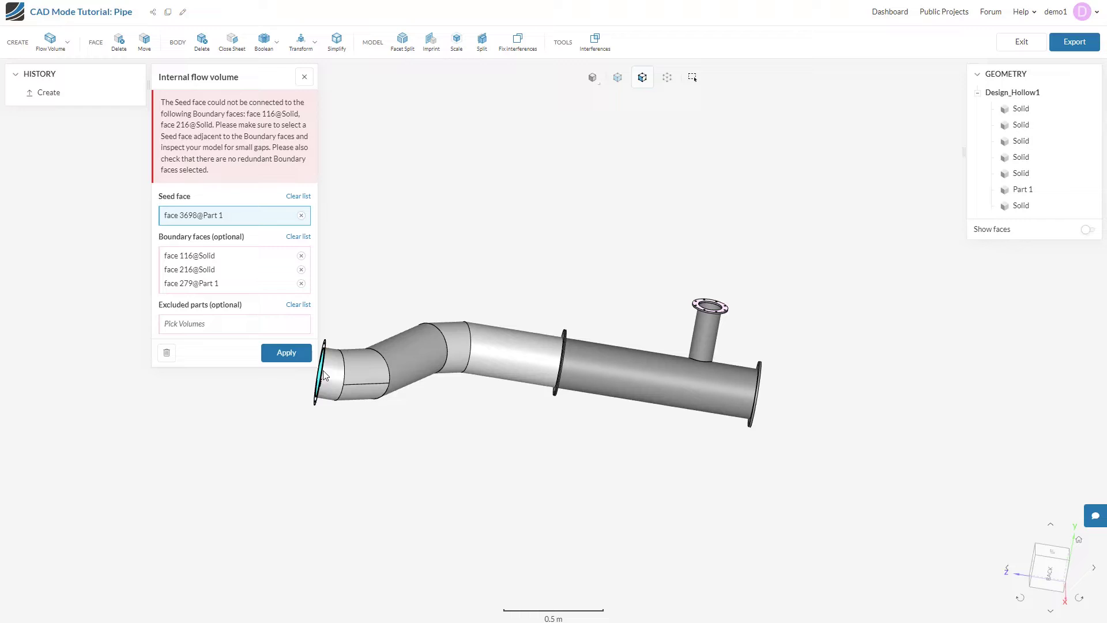
pyautogui.moveTo(305, 392); pyautogui.dragTo(321, 422)
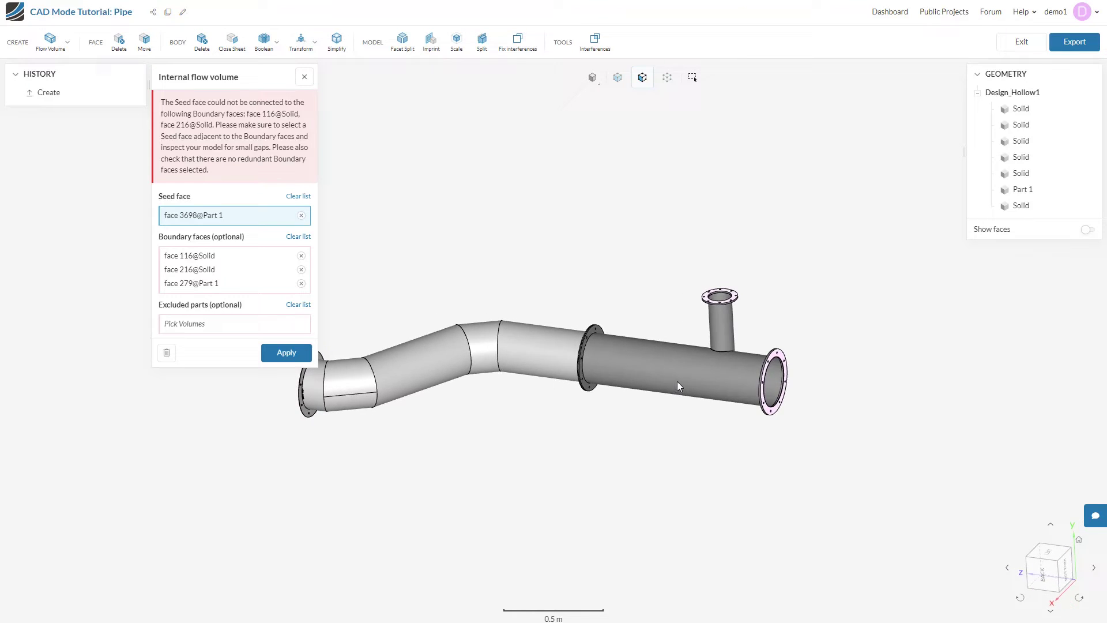
pyautogui.moveTo(785, 392)
pyautogui.mouseDown()
pyautogui.moveTo(722, 341)
pyautogui.moveTo(776, 343)
pyautogui.mouseUp()
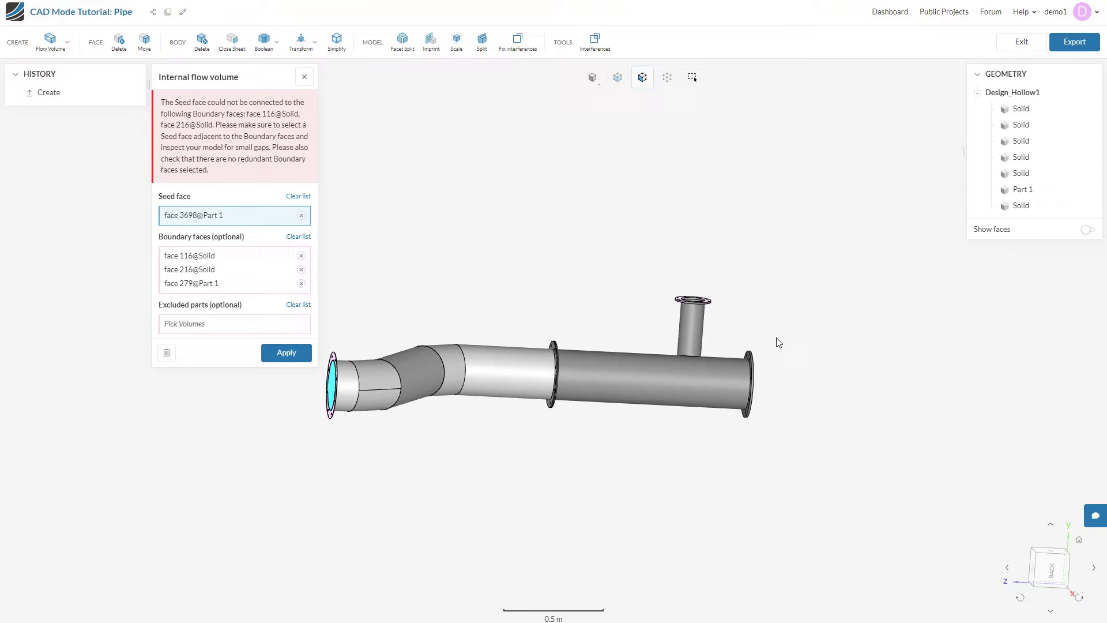
pyautogui.click(305, 77)
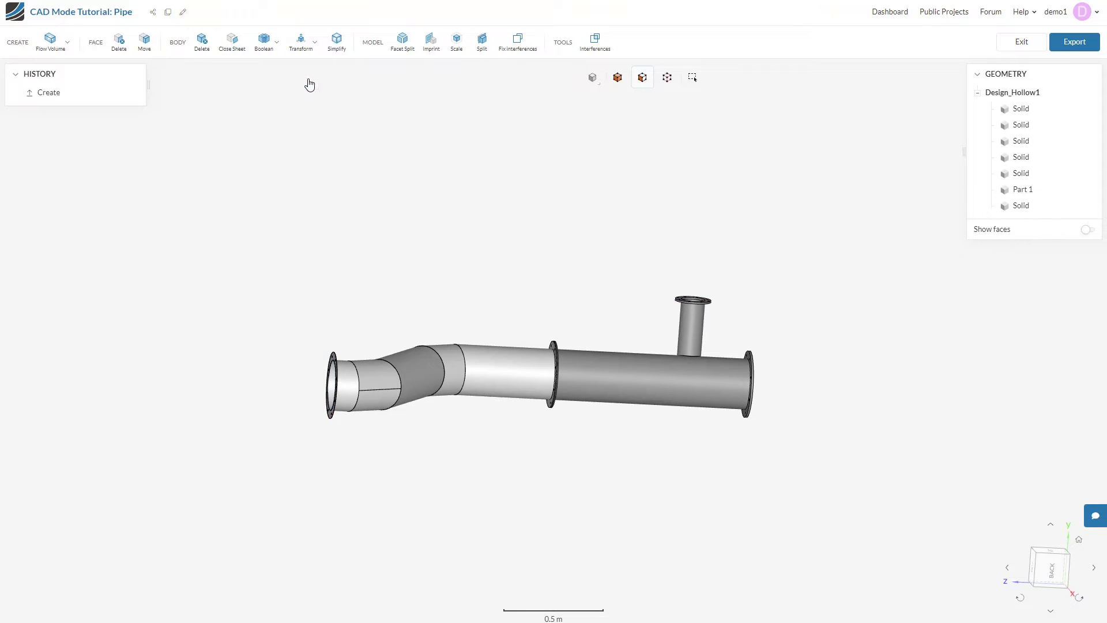
pyautogui.click(1054, 574)
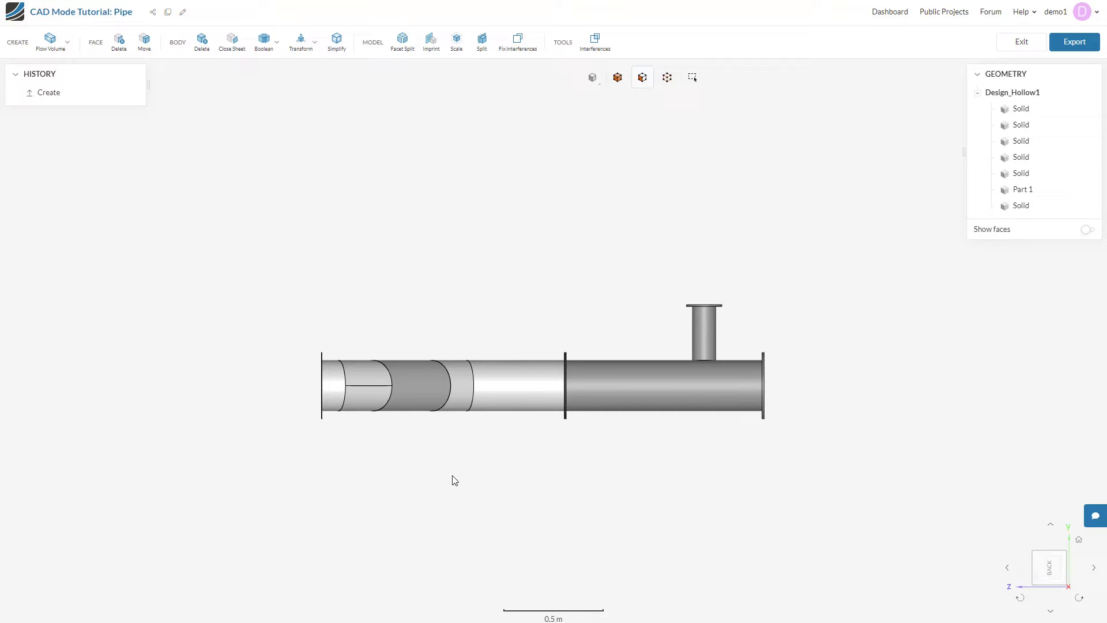
pyautogui.moveTo(333, 458); pyautogui.dragTo(383, 479)
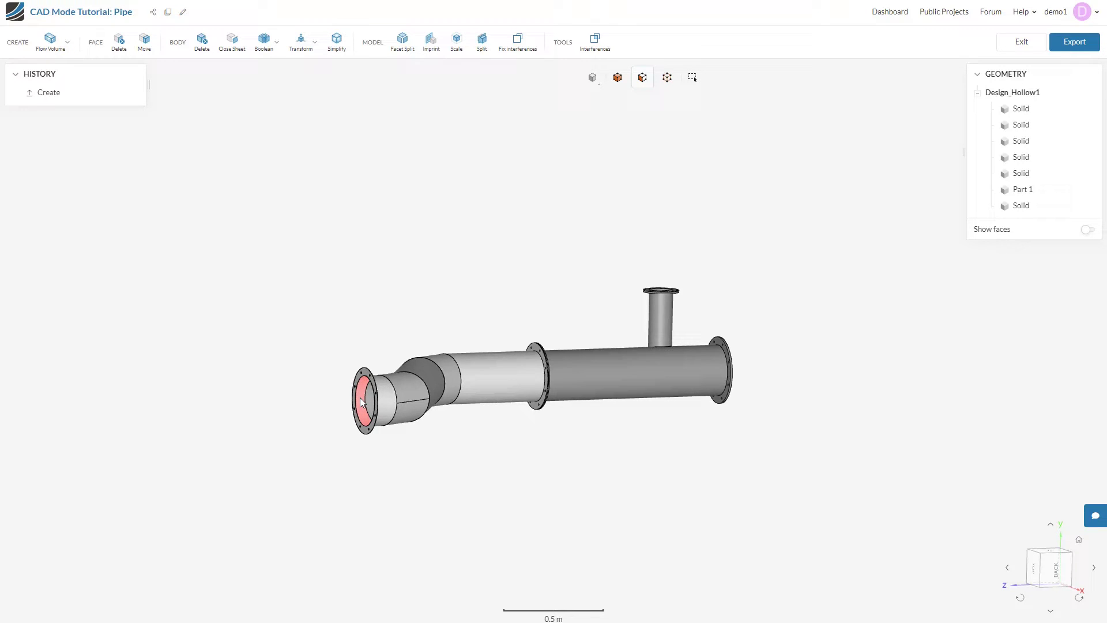
pyautogui.click(361, 400)
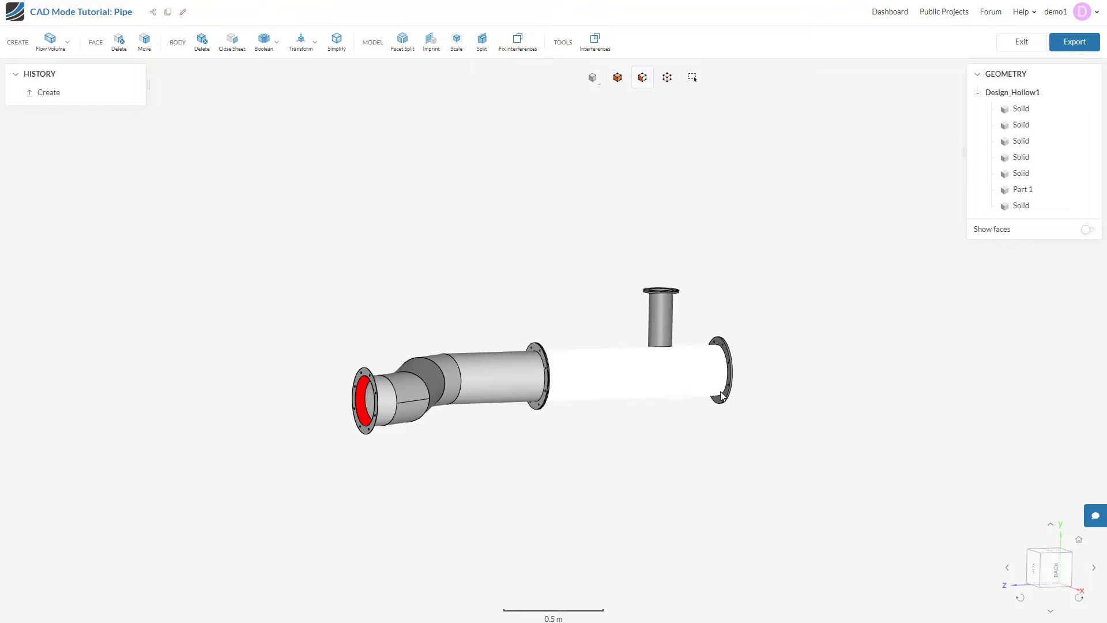
pyautogui.moveTo(494, 470); pyautogui.dragTo(440, 467)
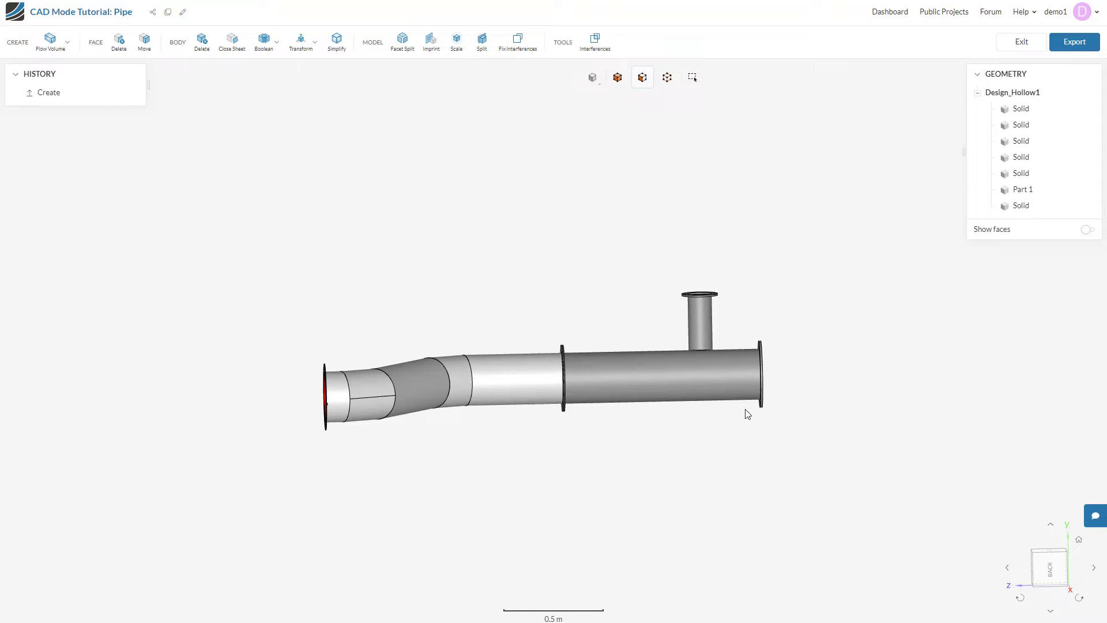
pyautogui.moveTo(746, 382)
pyautogui.mouseDown()
pyautogui.moveTo(730, 330)
pyautogui.moveTo(623, 403)
pyautogui.moveTo(667, 385)
pyautogui.mouseUp()
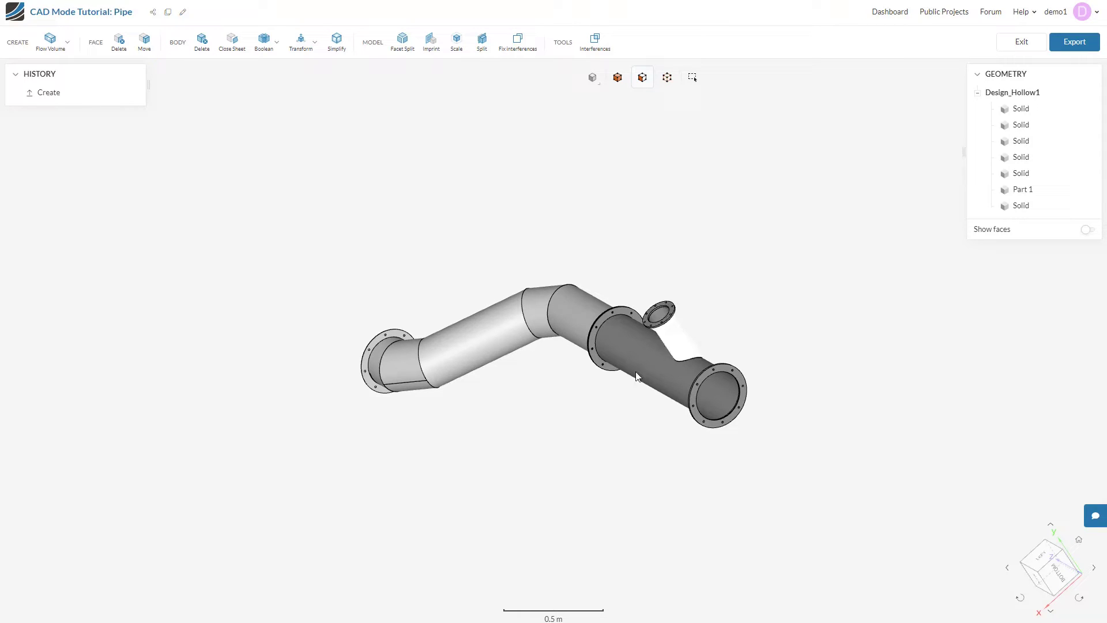
pyautogui.moveTo(528, 440); pyautogui.dragTo(695, 309)
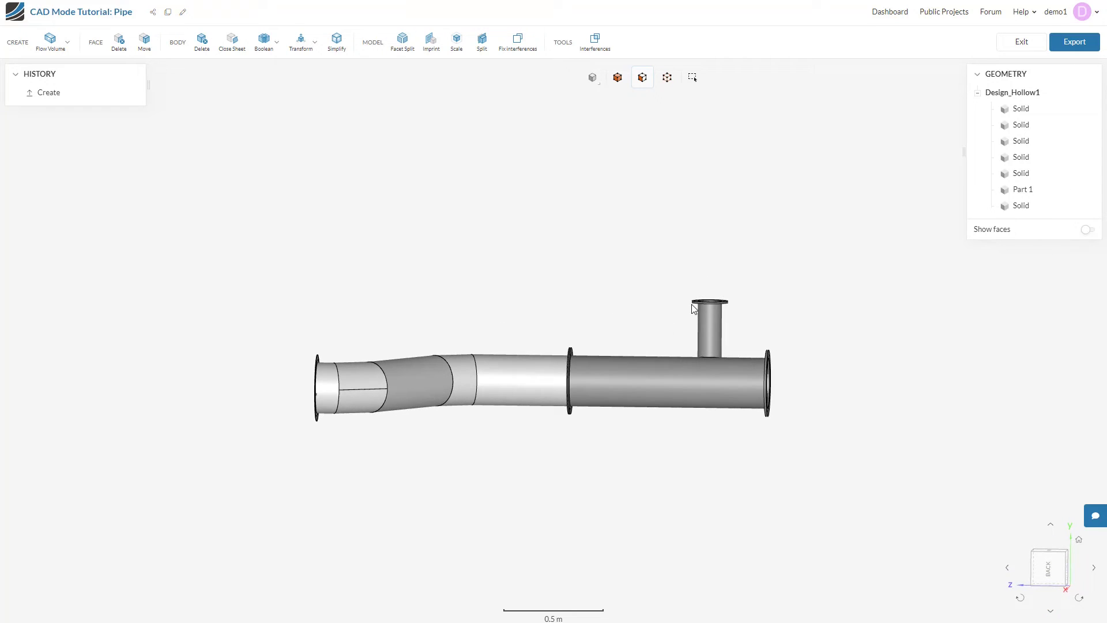
pyautogui.click(1038, 571)
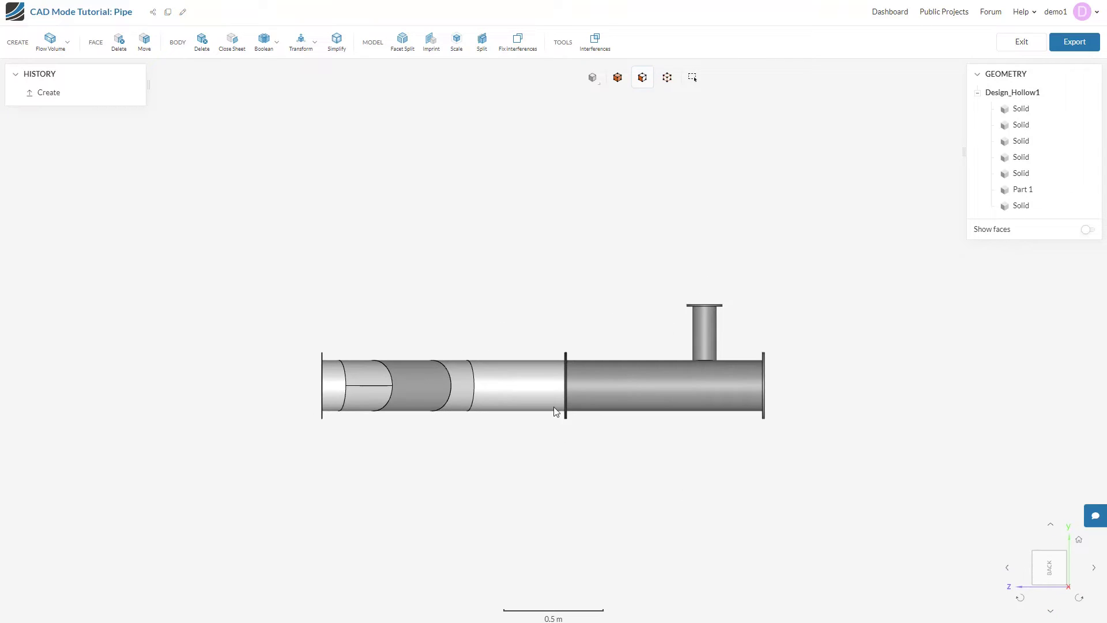
pyautogui.scroll(2, 565, 375)
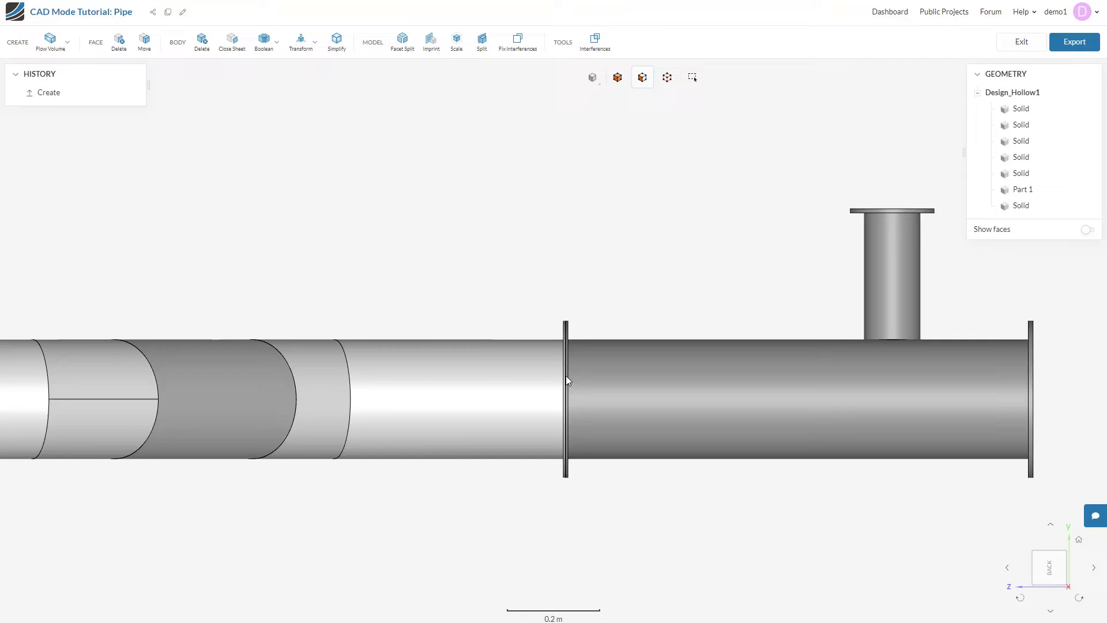
pyautogui.scroll(2, 566, 381)
pyautogui.scroll(2, 559, 296)
pyautogui.scroll(2, 563, 286)
pyautogui.scroll(1, 564, 288)
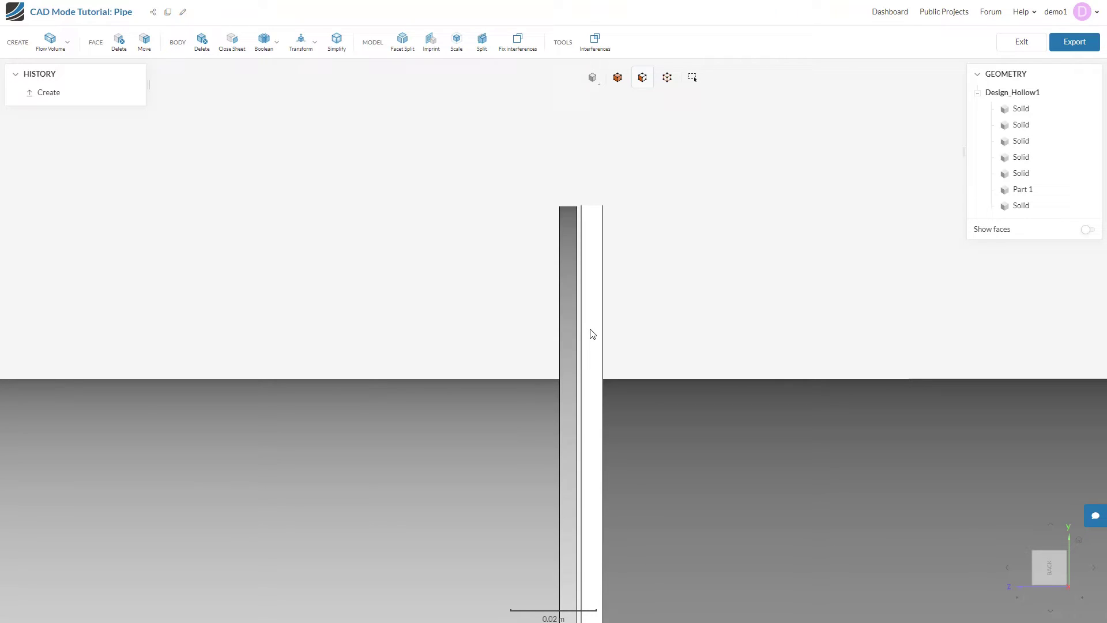
pyautogui.moveTo(592, 335)
pyautogui.mouseDown()
pyautogui.moveTo(635, 287)
pyautogui.moveTo(620, 284)
pyautogui.mouseUp()
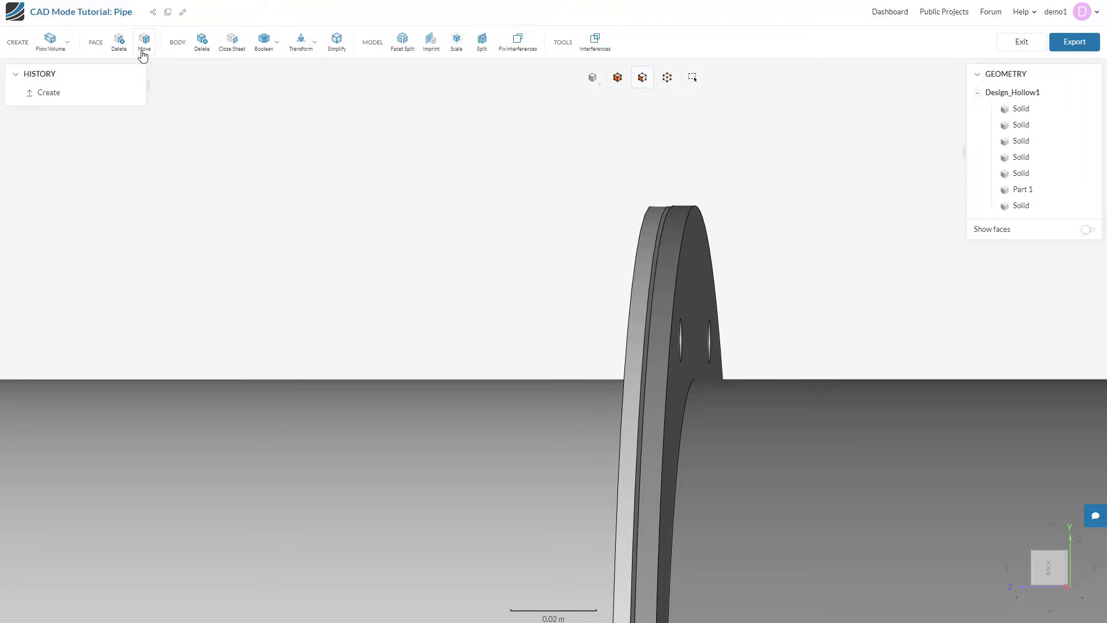
# Move the thin flange face up to the neighbouring flange face to close the gap
pyautogui.click(145, 51)
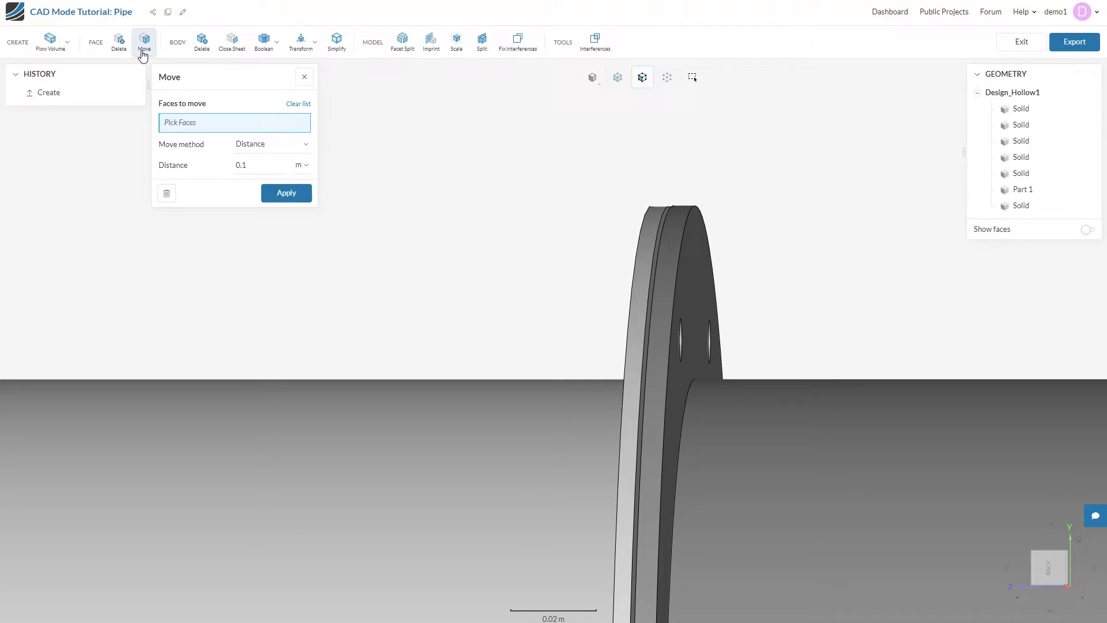
pyautogui.scroll(2, 666, 264)
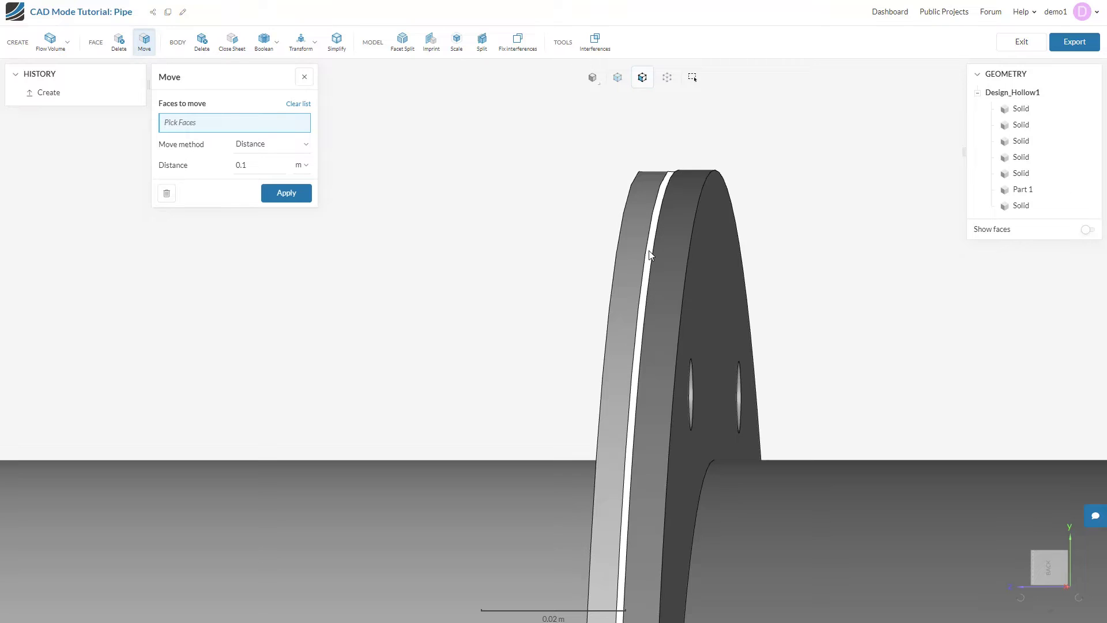
pyautogui.click(648, 251)
pyautogui.scroll(-2, 490, 292)
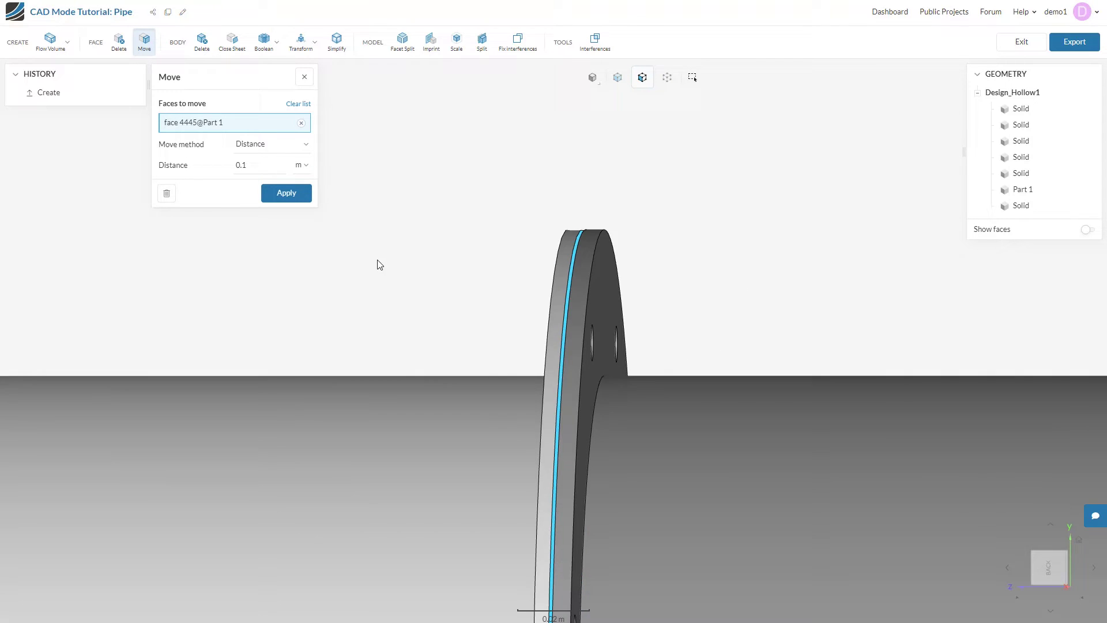
pyautogui.moveTo(377, 264); pyautogui.dragTo(403, 262)
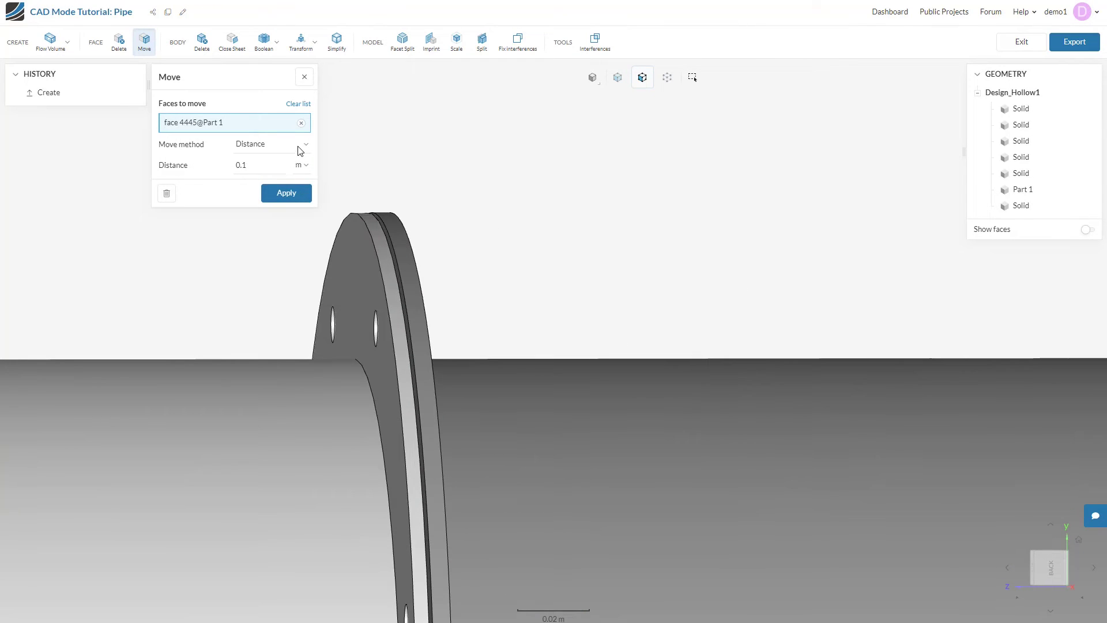
pyautogui.click(298, 148)
pyautogui.click(267, 168)
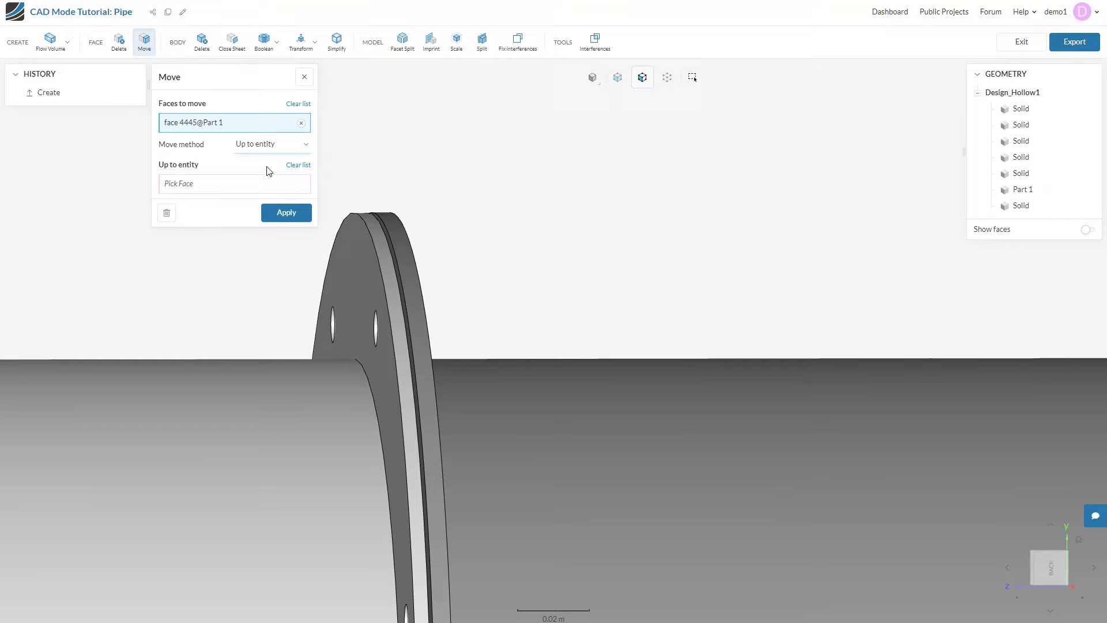
pyautogui.click(208, 188)
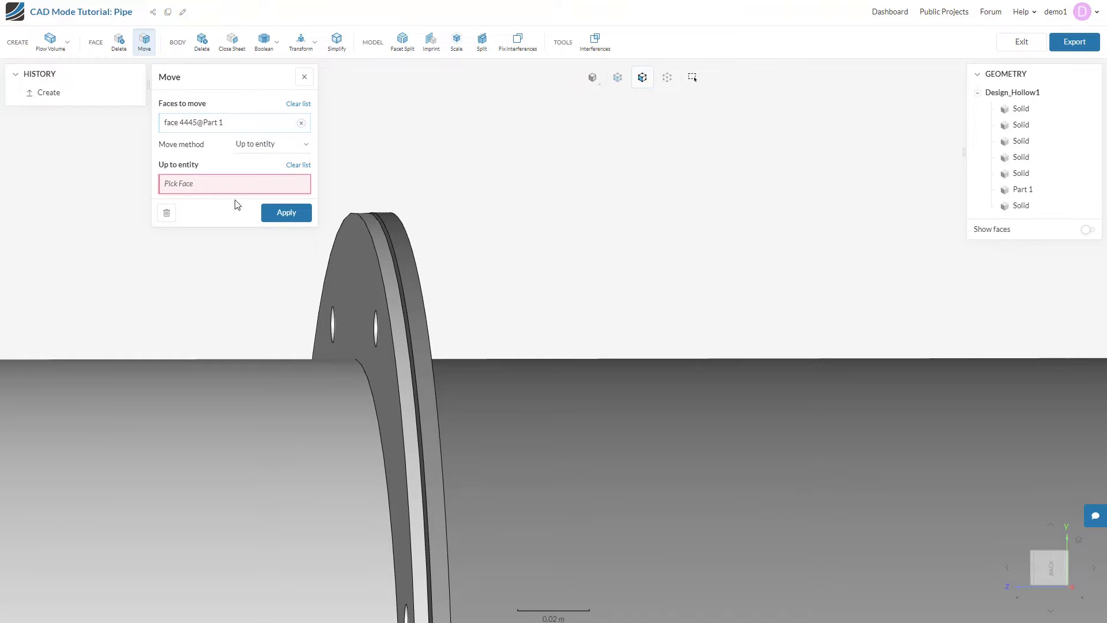
pyautogui.scroll(3, 400, 235)
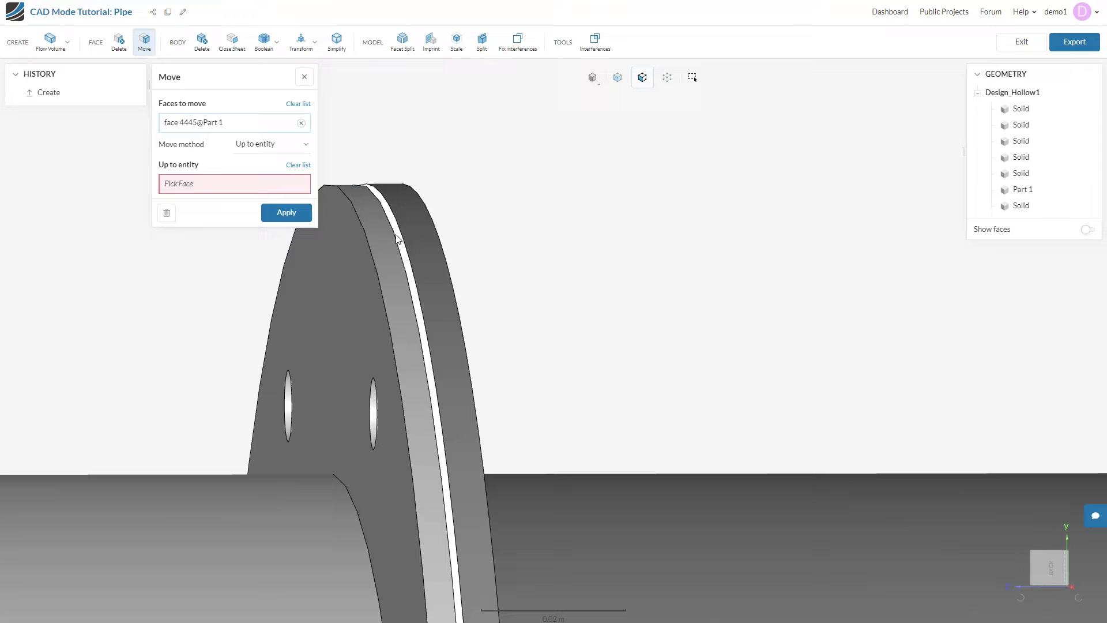
pyautogui.click(397, 237)
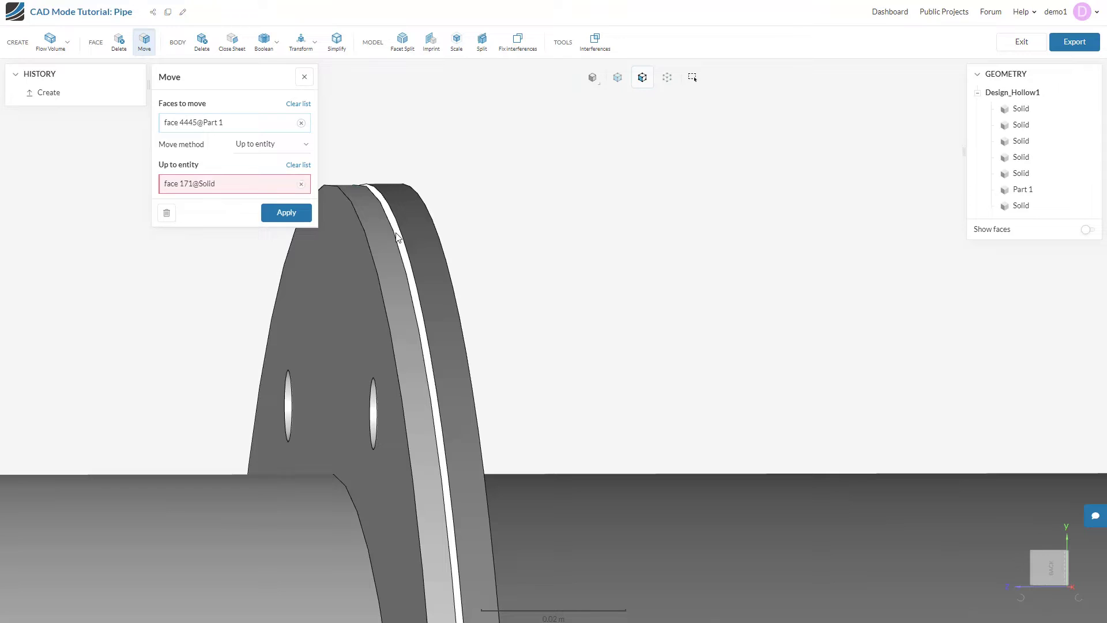
pyautogui.click(288, 214)
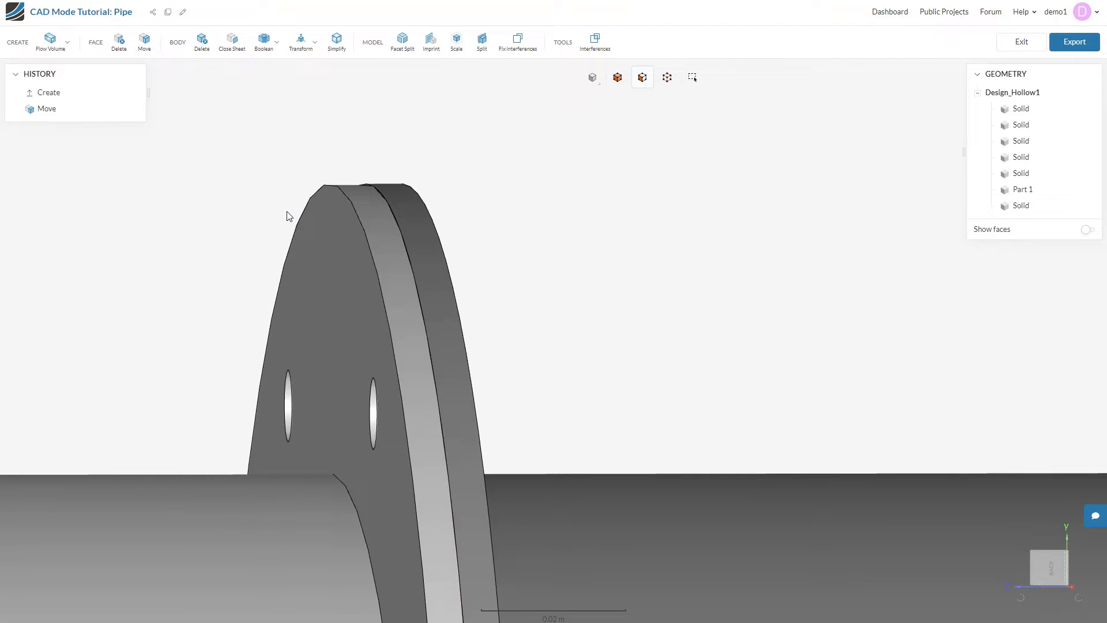
pyautogui.moveTo(471, 235); pyautogui.dragTo(416, 234)
pyautogui.scroll(3, 407, 231)
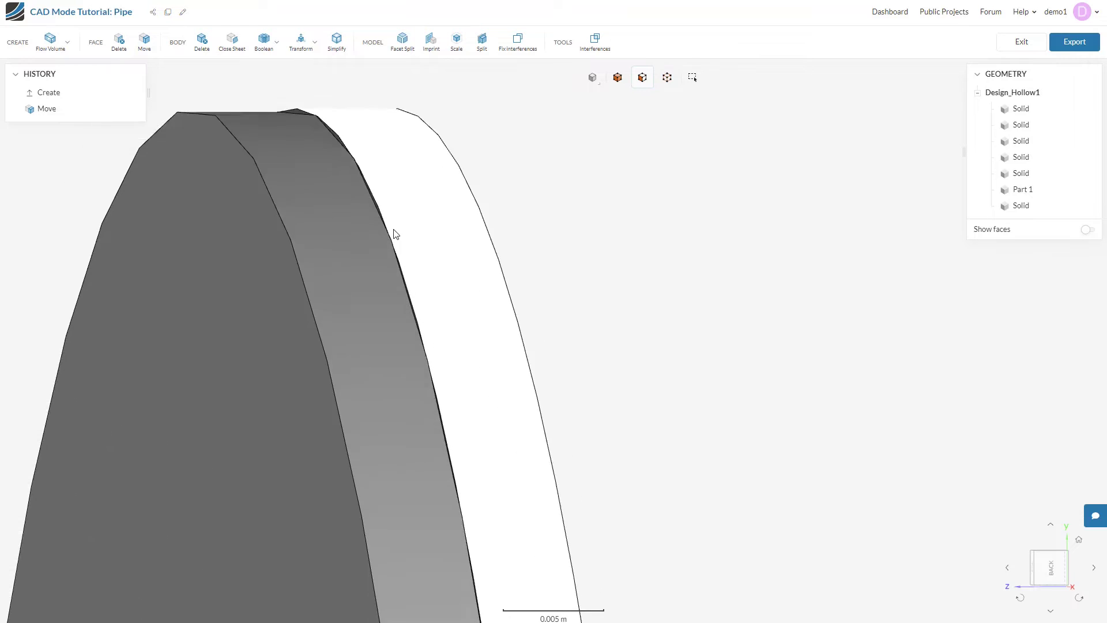
pyautogui.scroll(-4, 521, 259)
pyautogui.moveTo(527, 260); pyautogui.dragTo(512, 268)
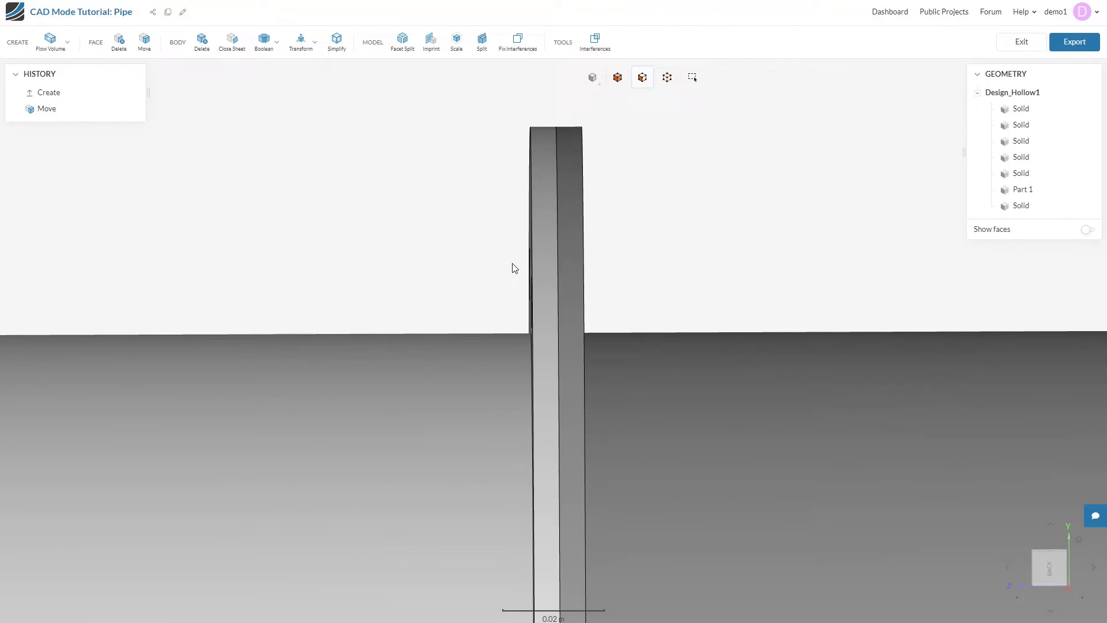
pyautogui.scroll(-2, 435, 310)
pyautogui.scroll(-5, 435, 311)
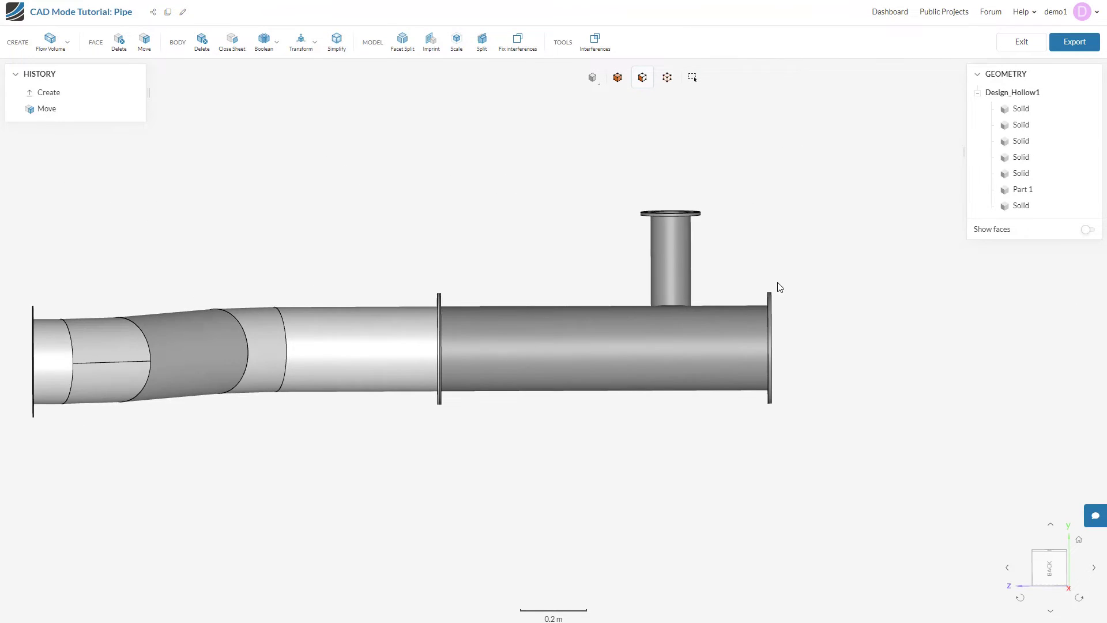
pyautogui.moveTo(778, 290); pyautogui.dragTo(466, 332)
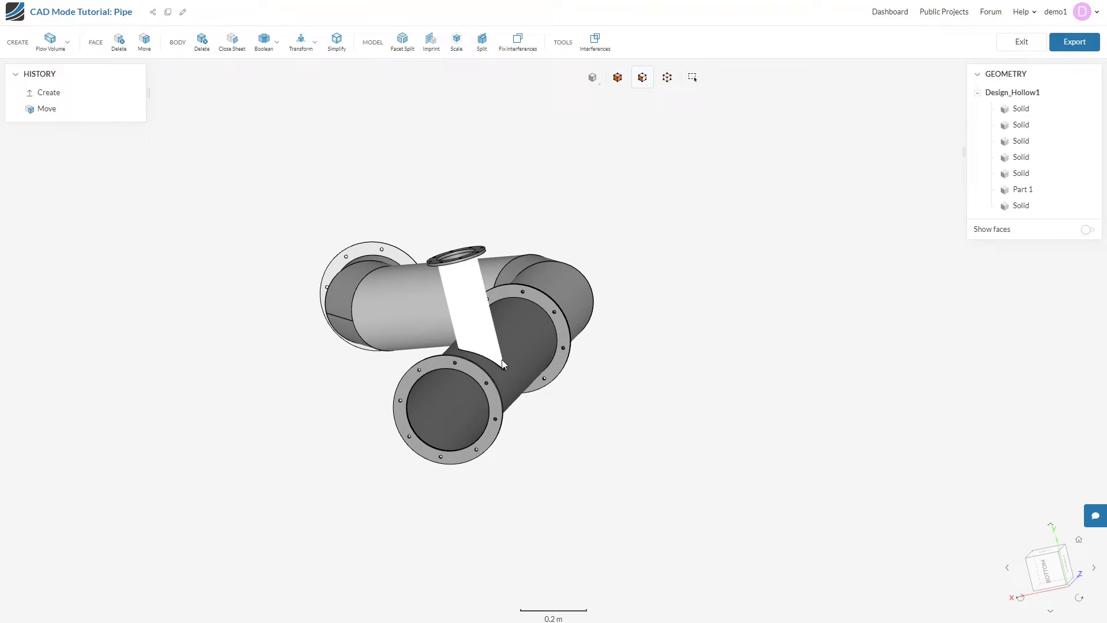
pyautogui.moveTo(366, 459); pyautogui.dragTo(435, 389)
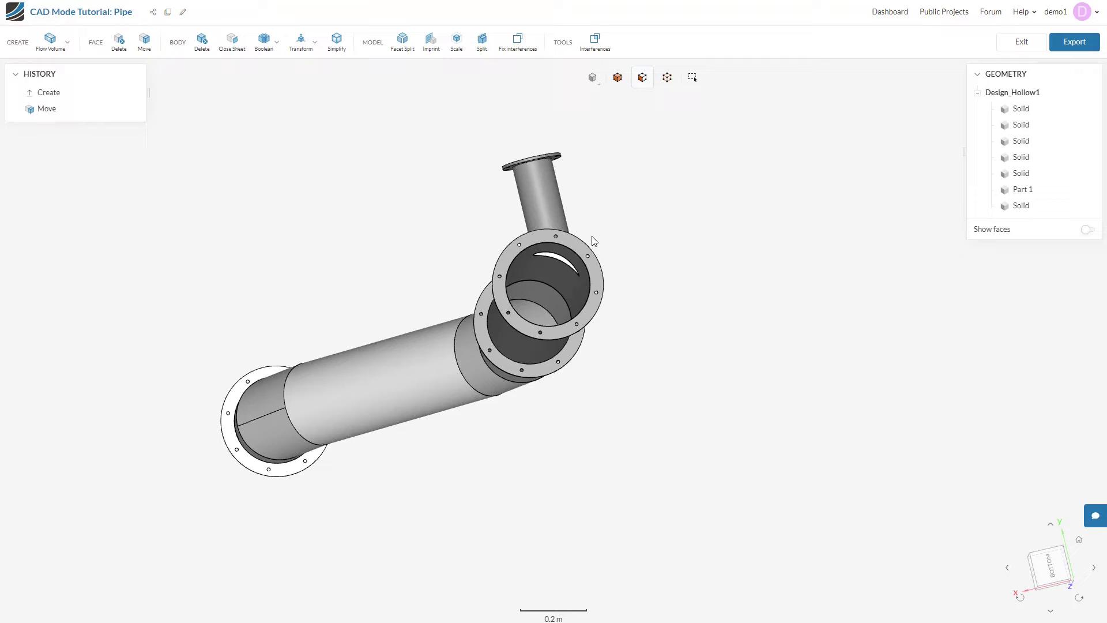
pyautogui.moveTo(594, 240); pyautogui.dragTo(610, 273)
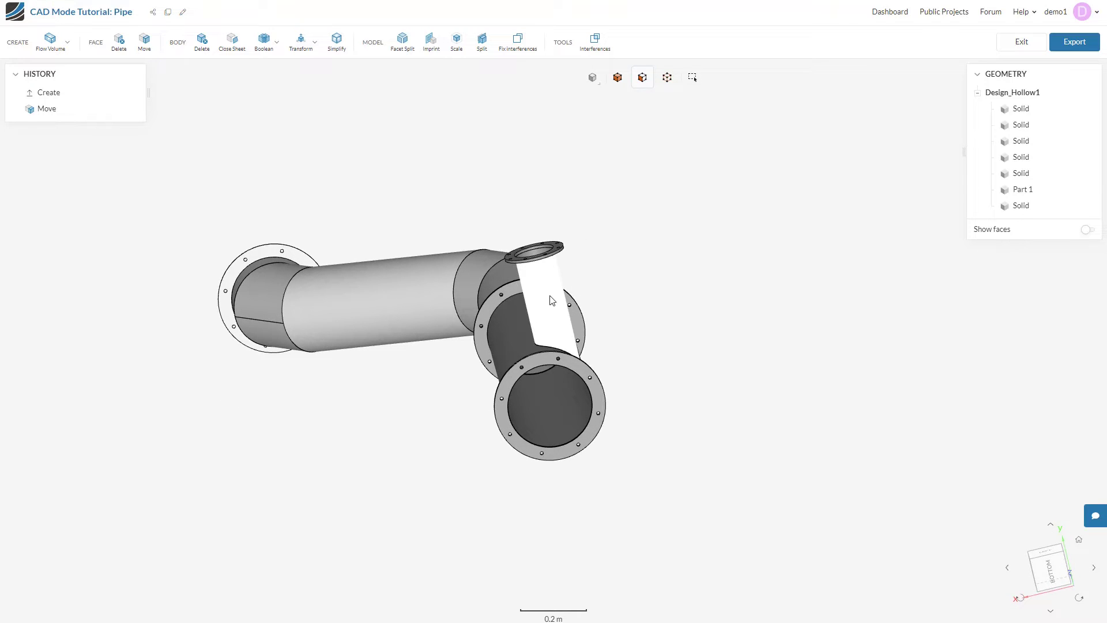
# Hide the vertical branch pipe solid and look into the opening in the lower pipe
pyautogui.click(551, 296)
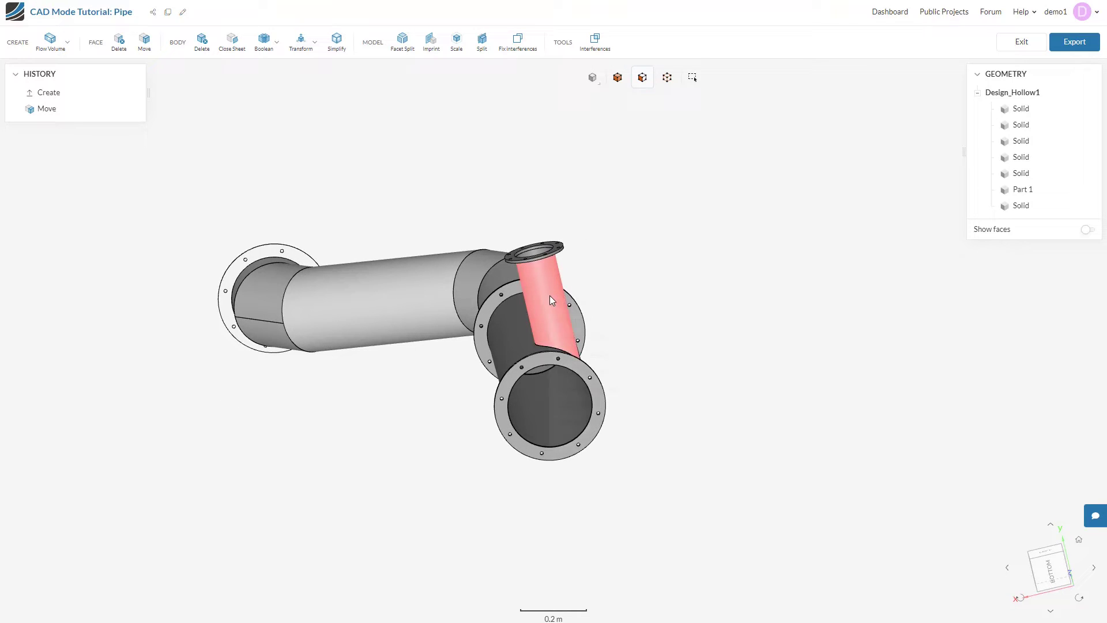
pyautogui.rightClick(550, 295)
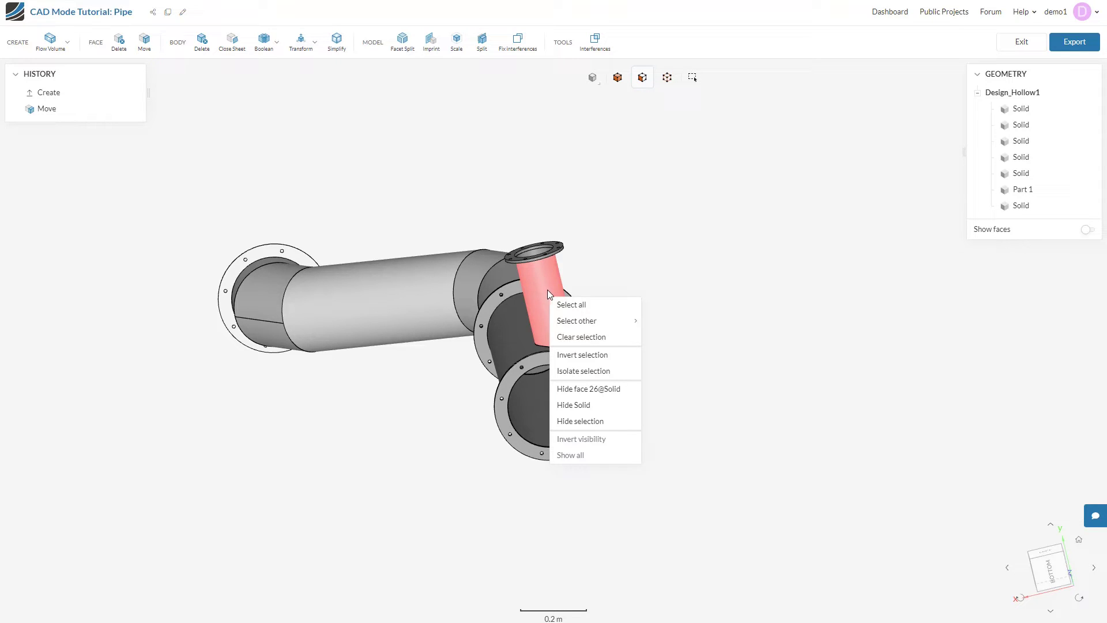
pyautogui.click(574, 405)
pyautogui.moveTo(615, 396)
pyautogui.mouseDown()
pyautogui.moveTo(649, 333)
pyautogui.moveTo(629, 396)
pyautogui.mouseUp()
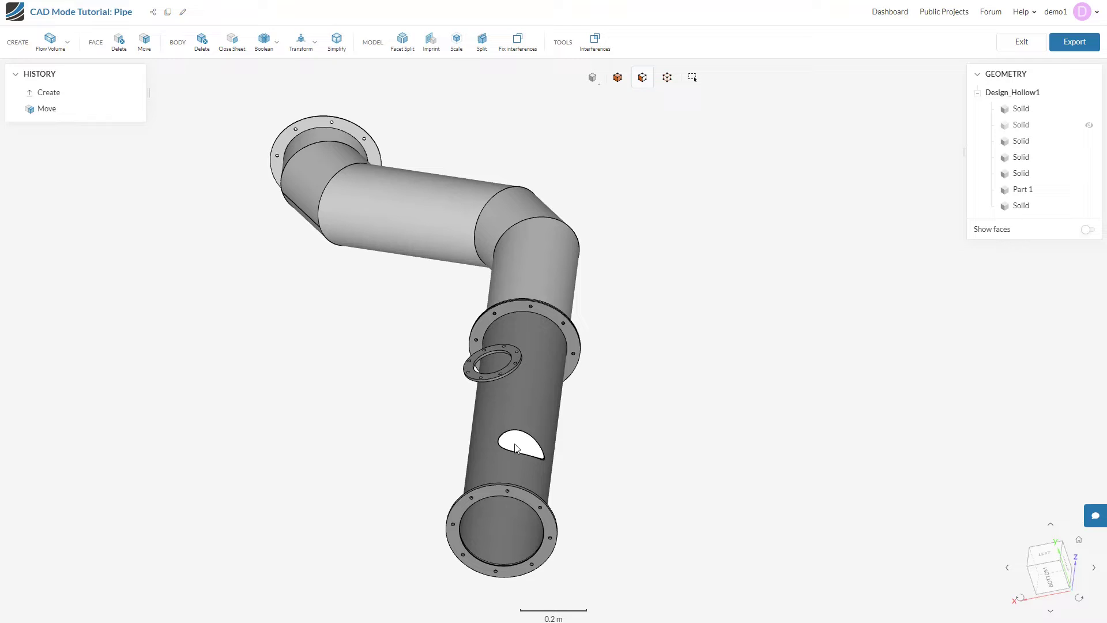
pyautogui.moveTo(465, 457)
pyautogui.mouseDown()
pyautogui.moveTo(418, 449)
pyautogui.moveTo(445, 349)
pyautogui.moveTo(479, 313)
pyautogui.mouseUp()
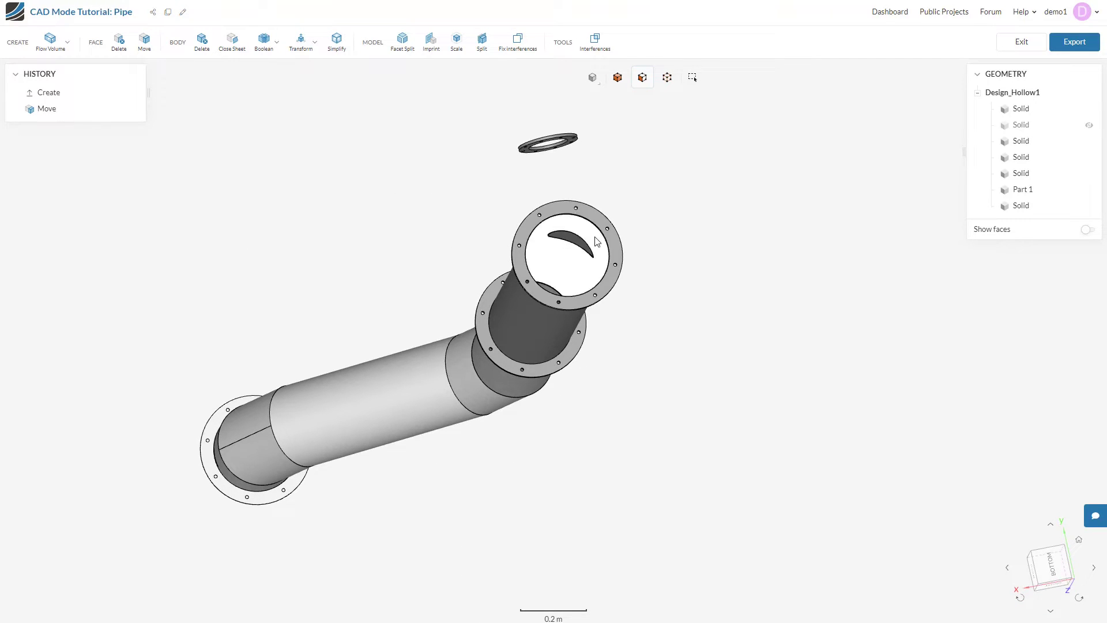
pyautogui.moveTo(620, 227)
pyautogui.mouseDown()
pyautogui.moveTo(617, 301)
pyautogui.moveTo(631, 301)
pyautogui.mouseUp()
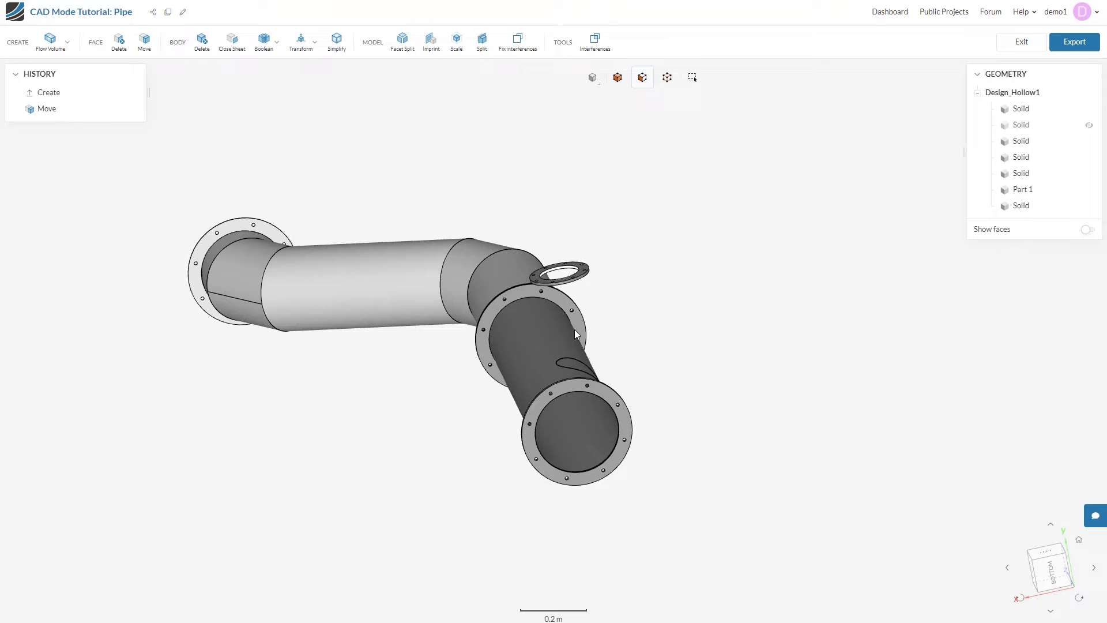
# Toggle the branch pipe's visibility and check the patch over the hole
pyautogui.click(1088, 127)
pyautogui.click(1089, 127)
pyautogui.moveTo(618, 324); pyautogui.dragTo(550, 396)
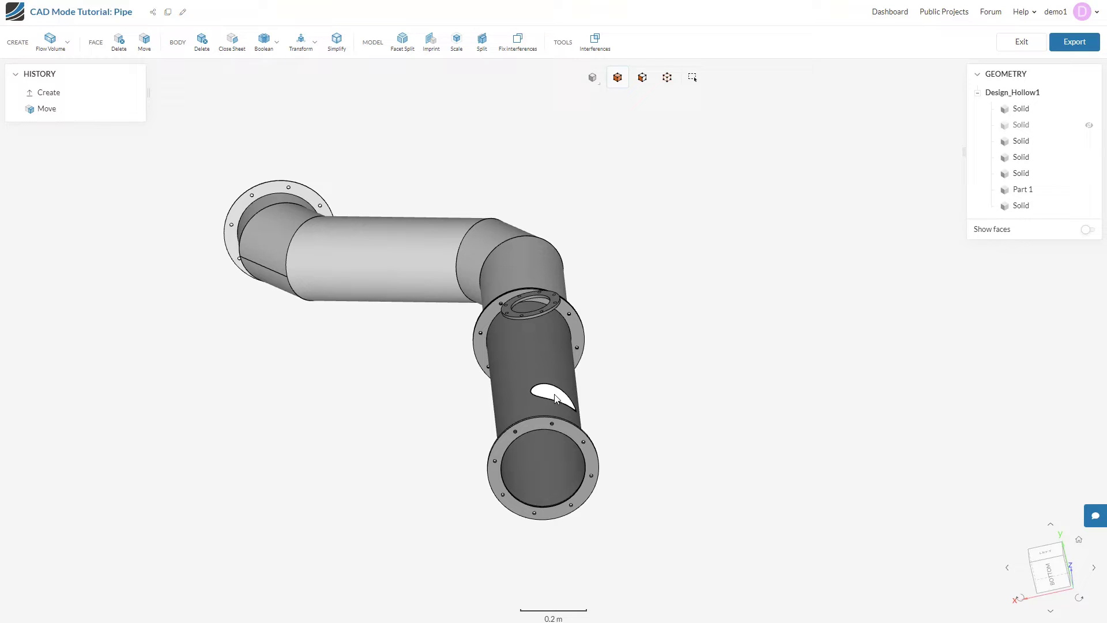
# Delete the small patch body over the hole, then show the branch pipe again
pyautogui.click(201, 45)
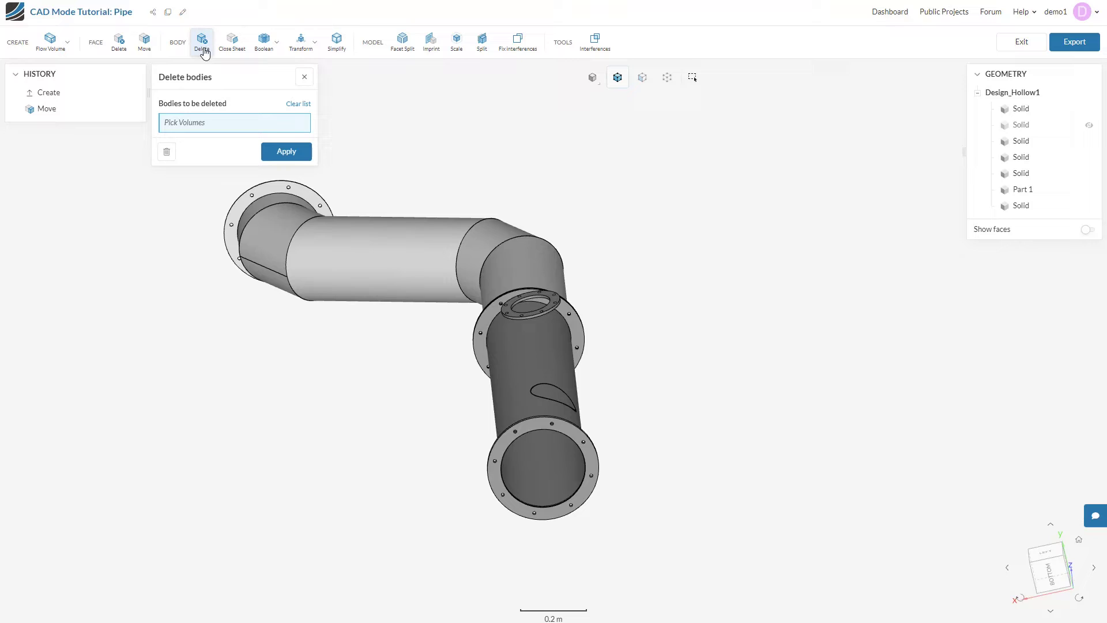
pyautogui.click(547, 395)
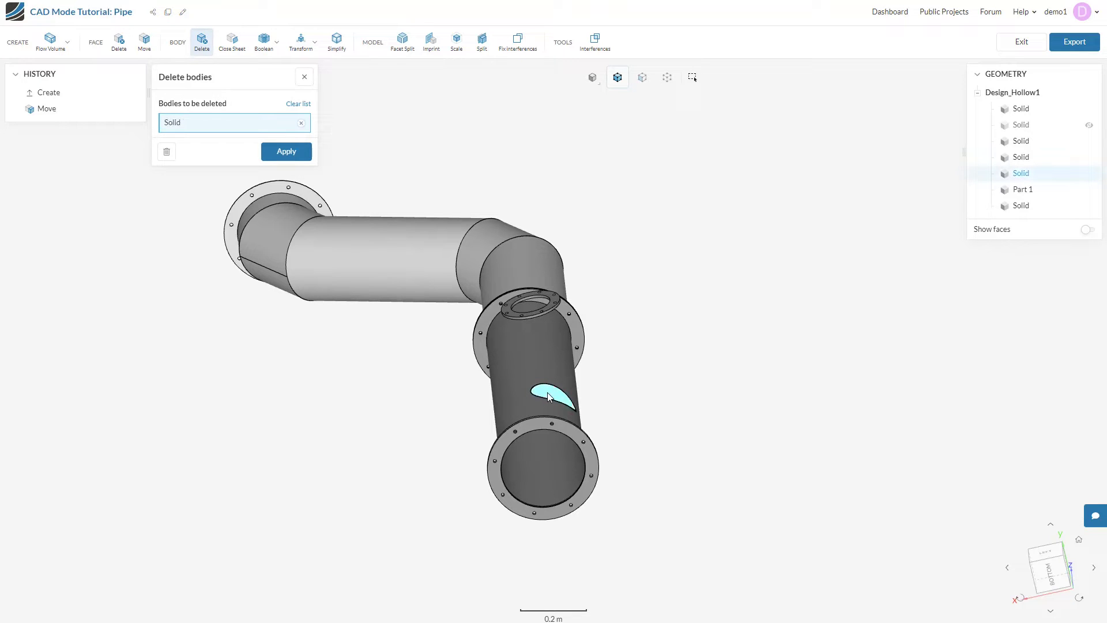
pyautogui.click(285, 152)
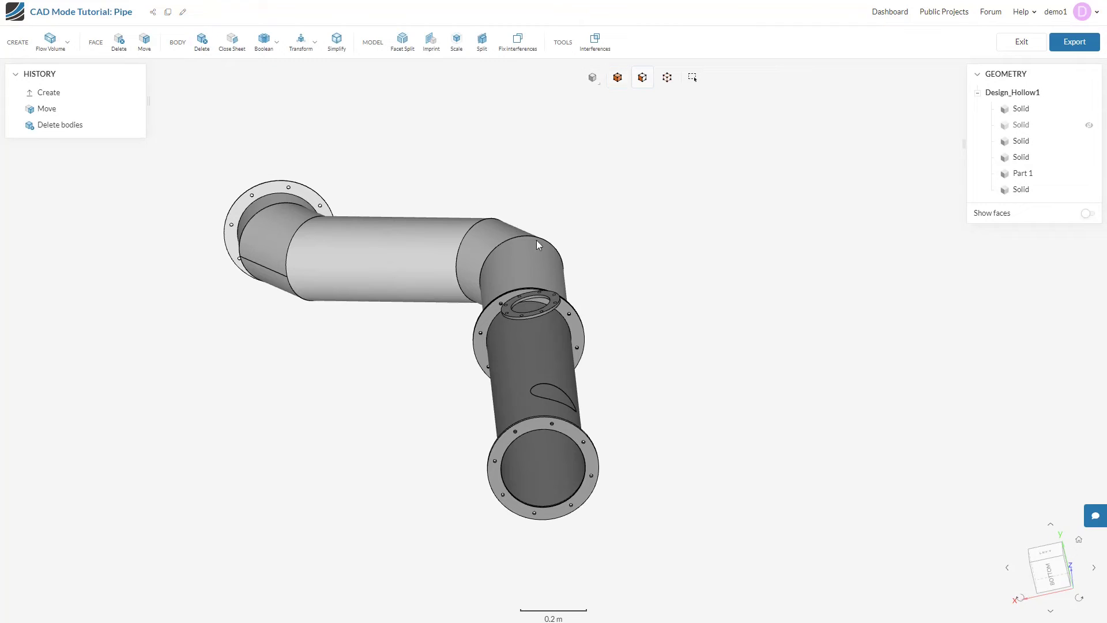
pyautogui.moveTo(630, 401)
pyautogui.mouseDown()
pyautogui.moveTo(637, 267)
pyautogui.moveTo(648, 429)
pyautogui.moveTo(652, 360)
pyautogui.moveTo(658, 388)
pyautogui.moveTo(724, 388)
pyautogui.moveTo(920, 303)
pyautogui.mouseUp()
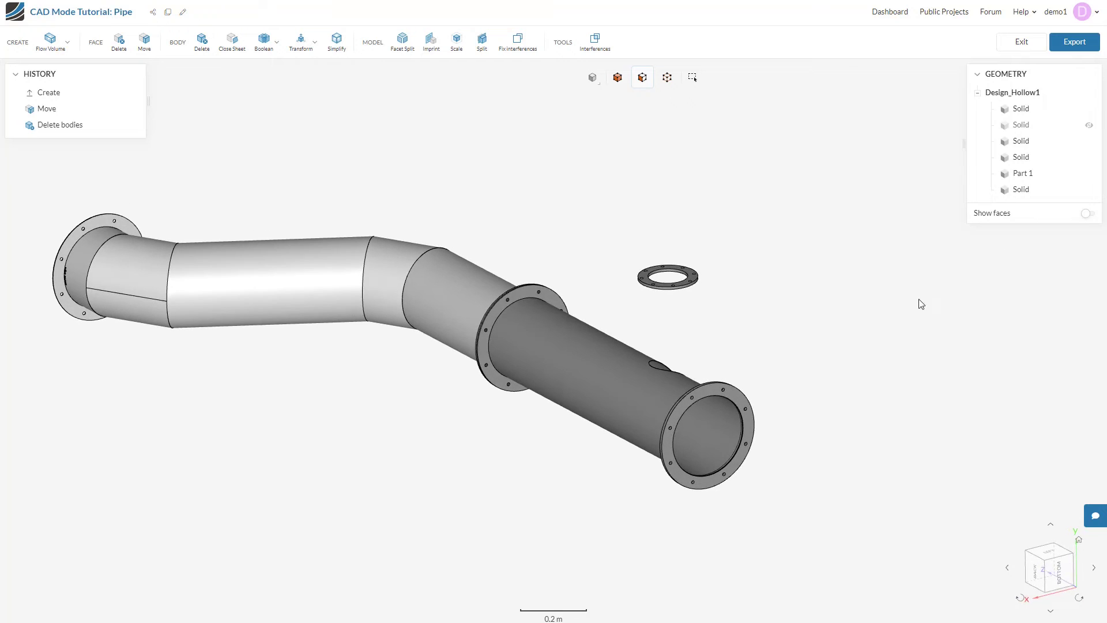
pyautogui.click(1088, 129)
# Hide the branch pipe's top flange and the main pipe's end flange together
pyautogui.moveTo(797, 276)
pyautogui.mouseDown()
pyautogui.moveTo(778, 242)
pyautogui.moveTo(840, 266)
pyautogui.moveTo(759, 265)
pyautogui.moveTo(761, 285)
pyautogui.moveTo(793, 274)
pyautogui.moveTo(842, 324)
pyautogui.mouseUp()
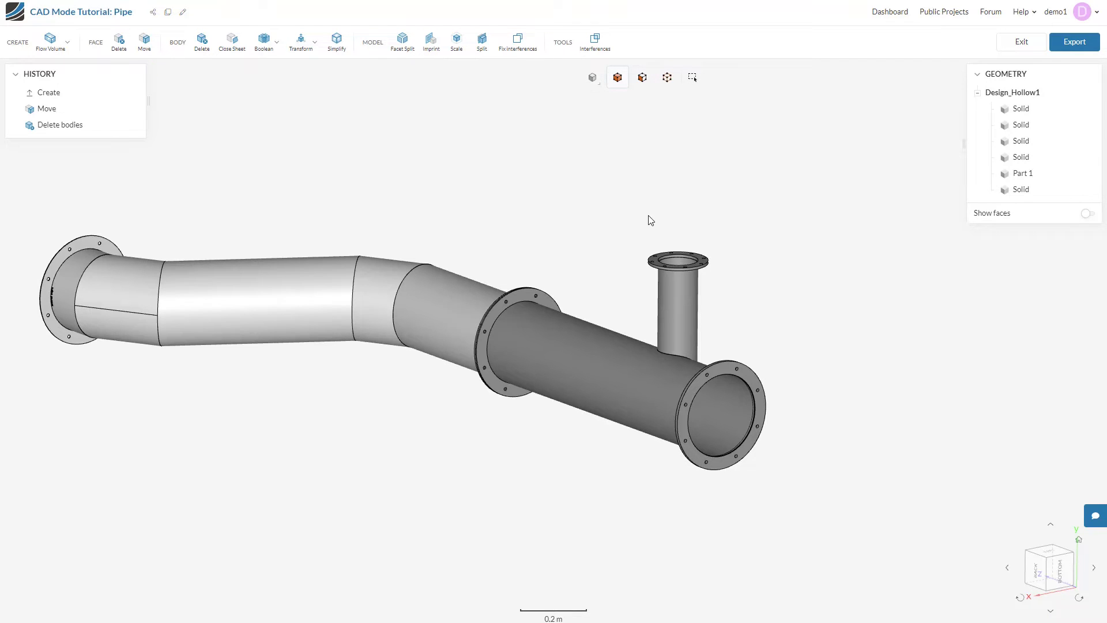
pyautogui.moveTo(648, 220); pyautogui.dragTo(657, 238)
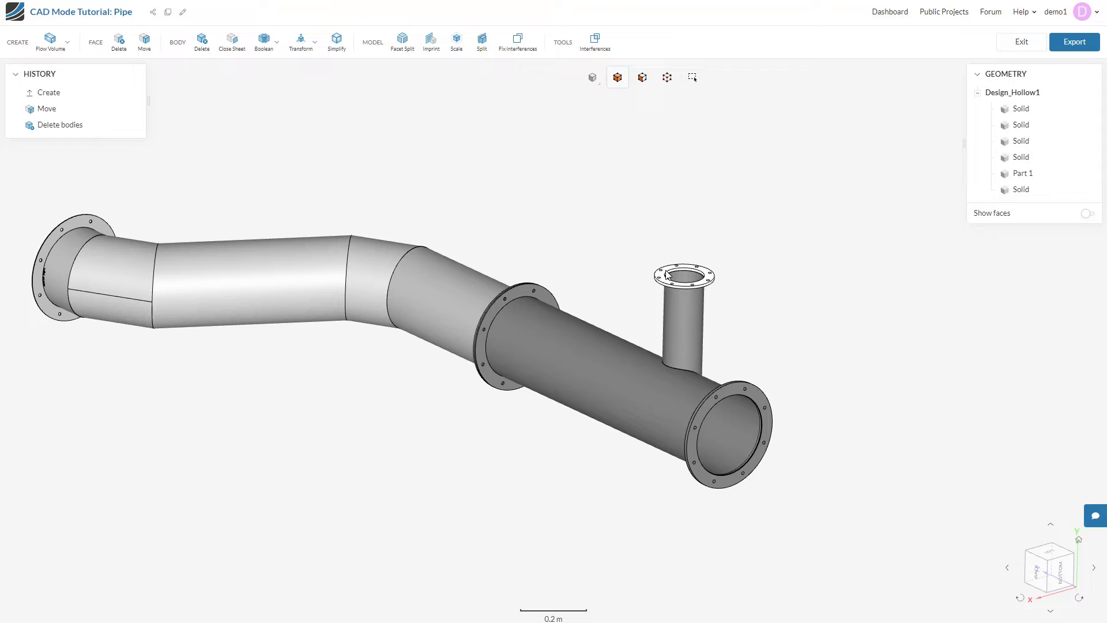
pyautogui.click(705, 275)
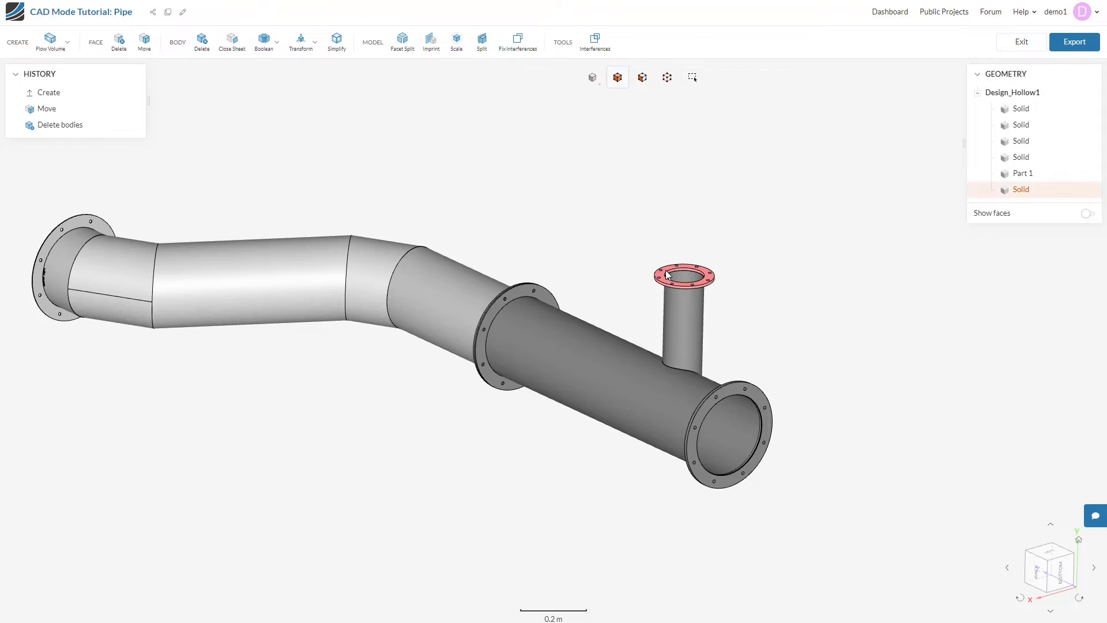
pyautogui.keyDown('ctrl'); pyautogui.click(740, 390); pyautogui.keyUp('ctrl')
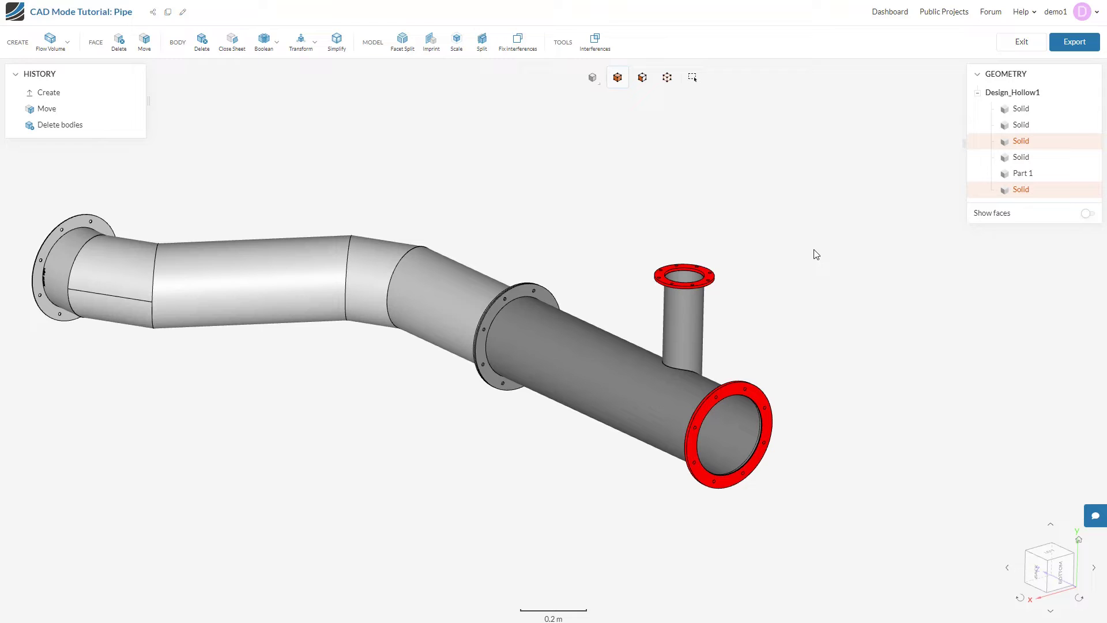
pyautogui.rightClick(813, 255)
pyautogui.click(847, 346)
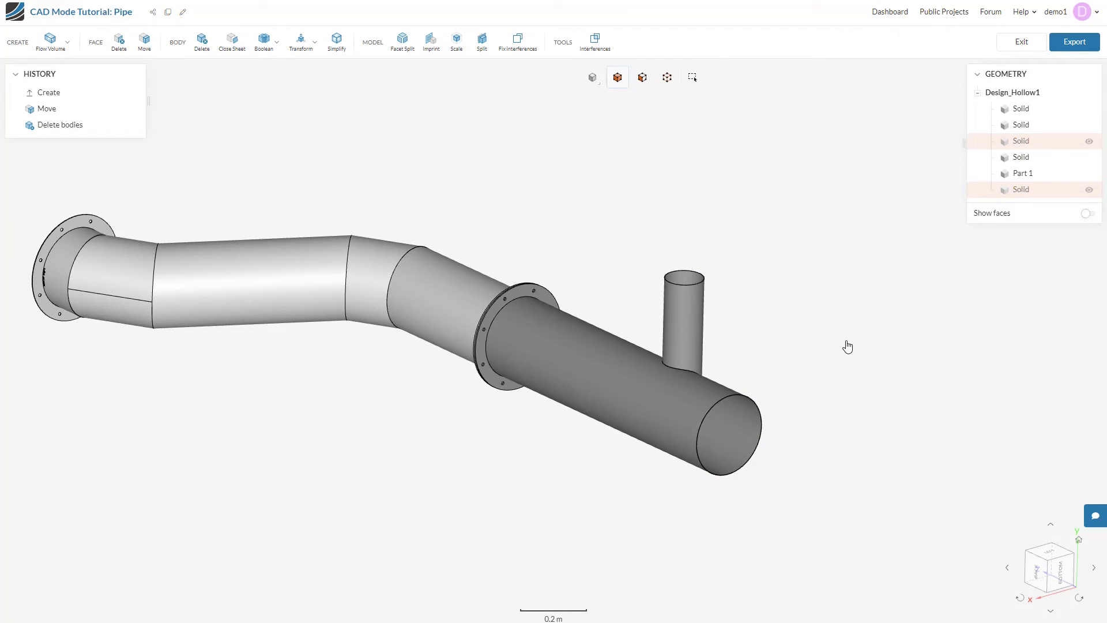
# Inspect the open pipe ends, then show both flanges again
pyautogui.moveTo(704, 258); pyautogui.dragTo(713, 297)
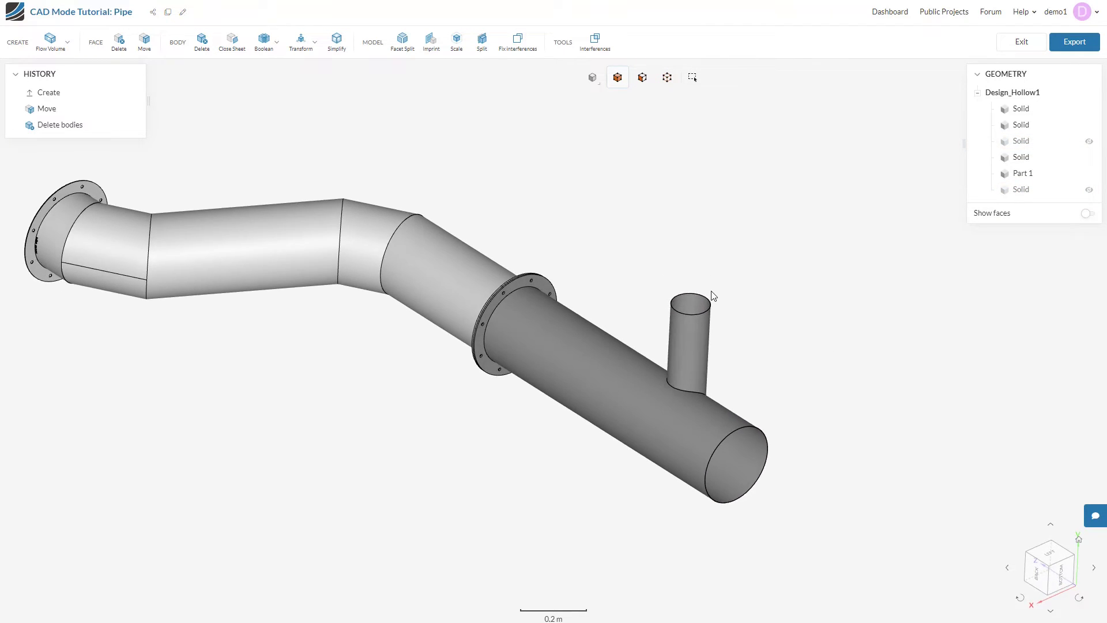
pyautogui.scroll(3, 709, 303)
pyautogui.scroll(3, 699, 320)
pyautogui.scroll(3, 694, 314)
pyautogui.scroll(3, 694, 308)
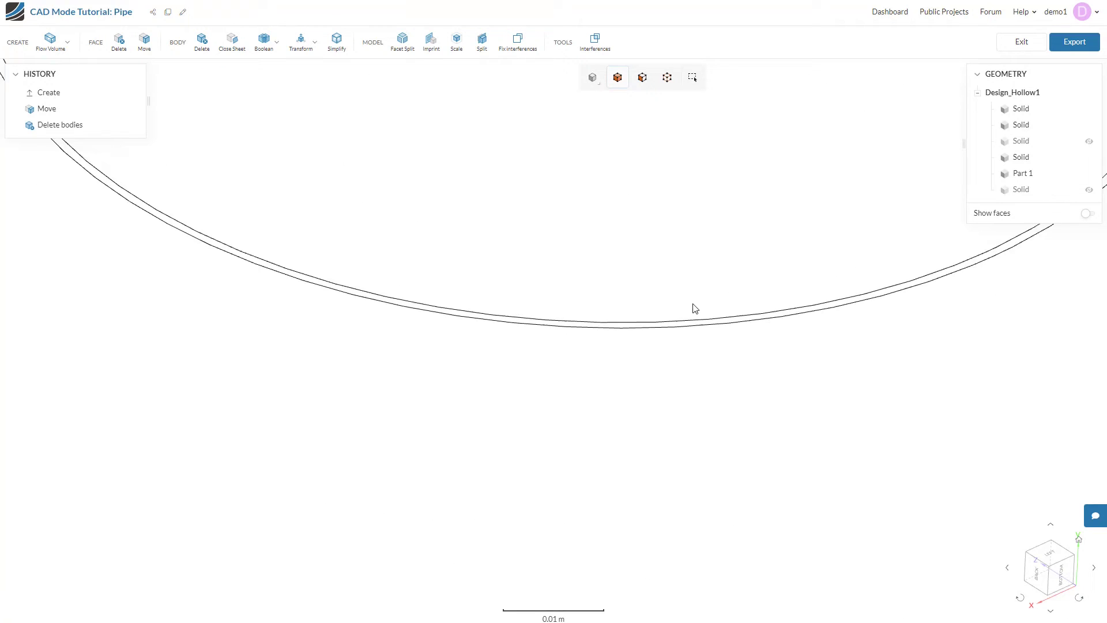
pyautogui.scroll(2, 705, 322)
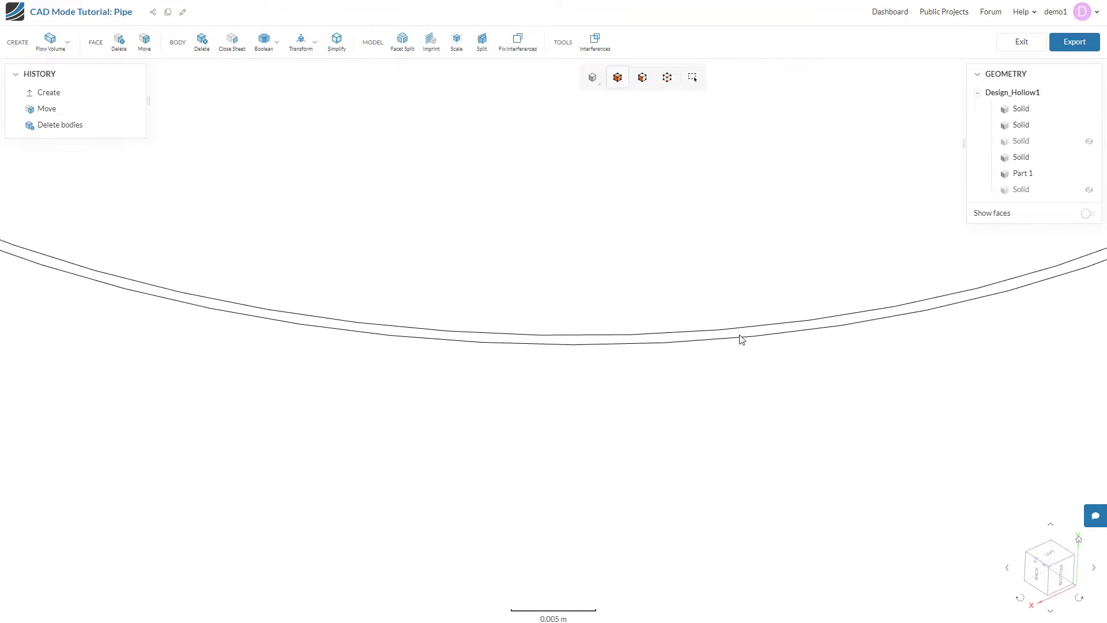
pyautogui.scroll(-2, 727, 339)
pyautogui.scroll(-5, 722, 339)
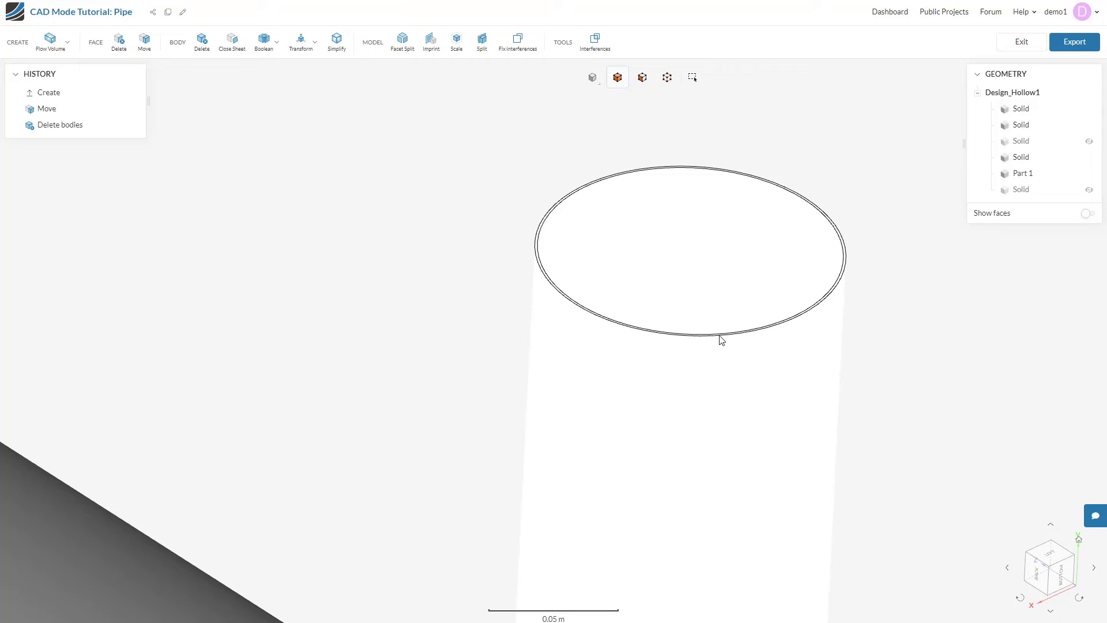
pyautogui.scroll(-5, 722, 338)
pyautogui.scroll(-5, 794, 456)
pyautogui.scroll(4, 753, 420)
pyautogui.scroll(4, 665, 371)
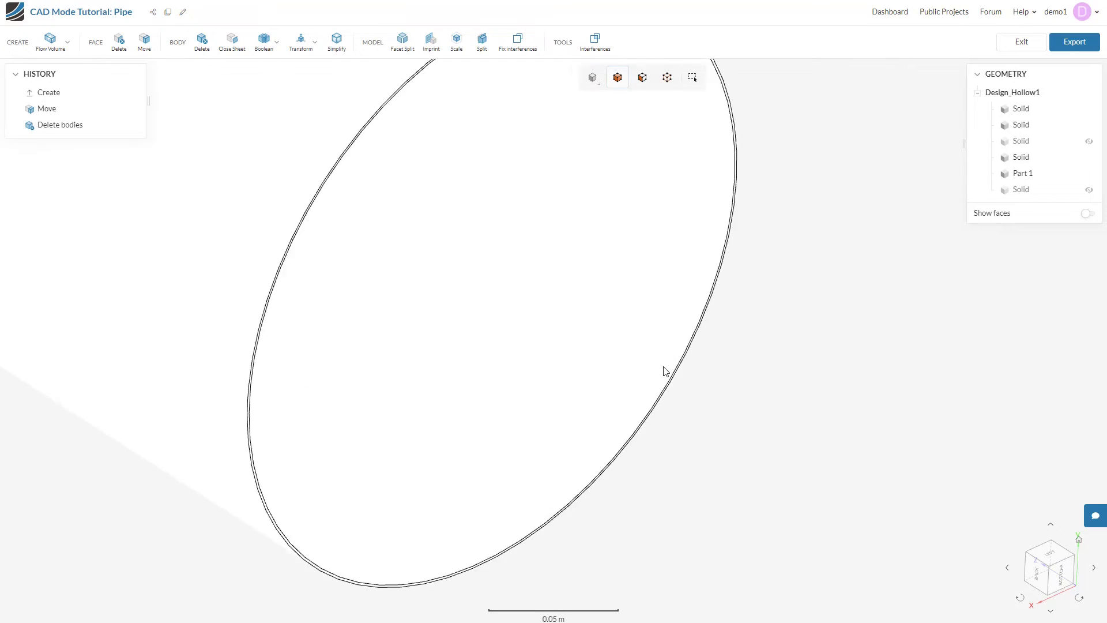
pyautogui.scroll(3, 663, 371)
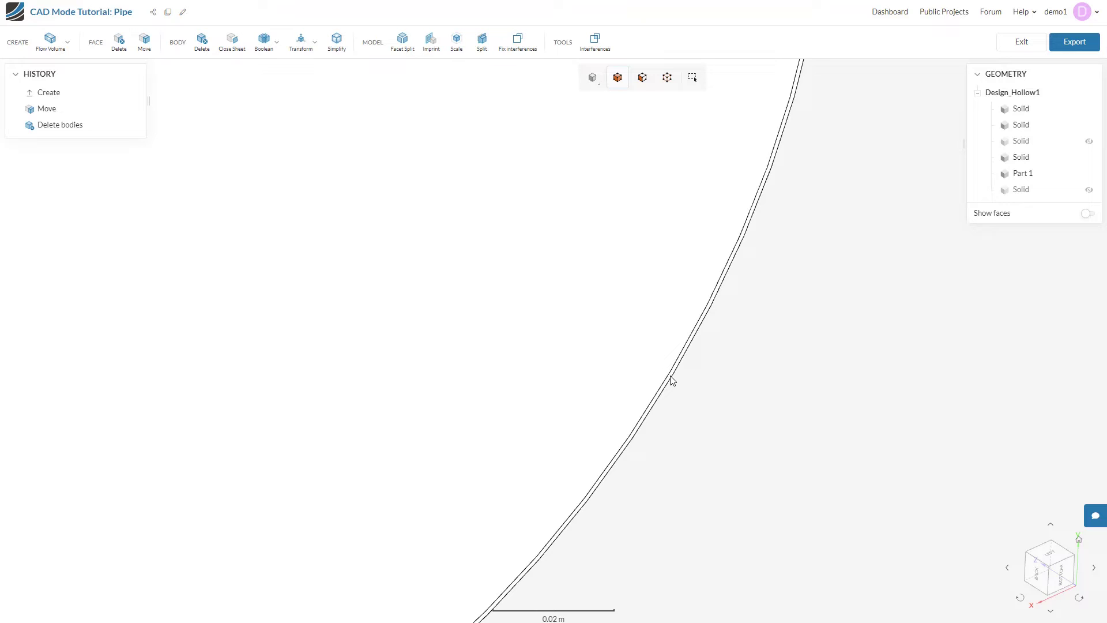
pyautogui.scroll(-3, 670, 379)
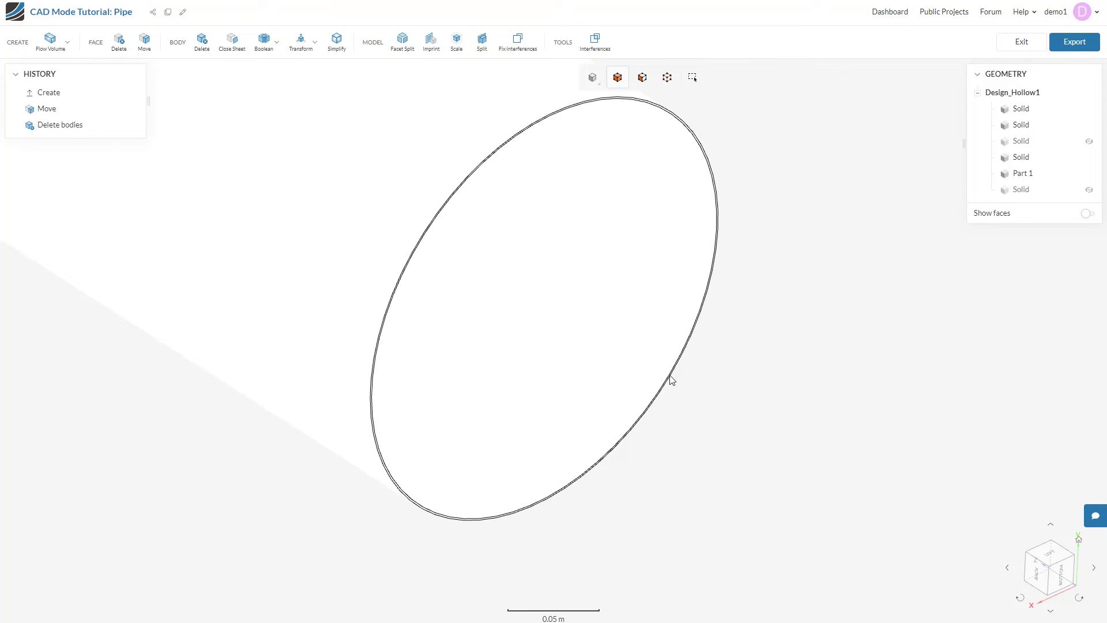
pyautogui.scroll(-2, 670, 378)
pyautogui.scroll(-2, 670, 379)
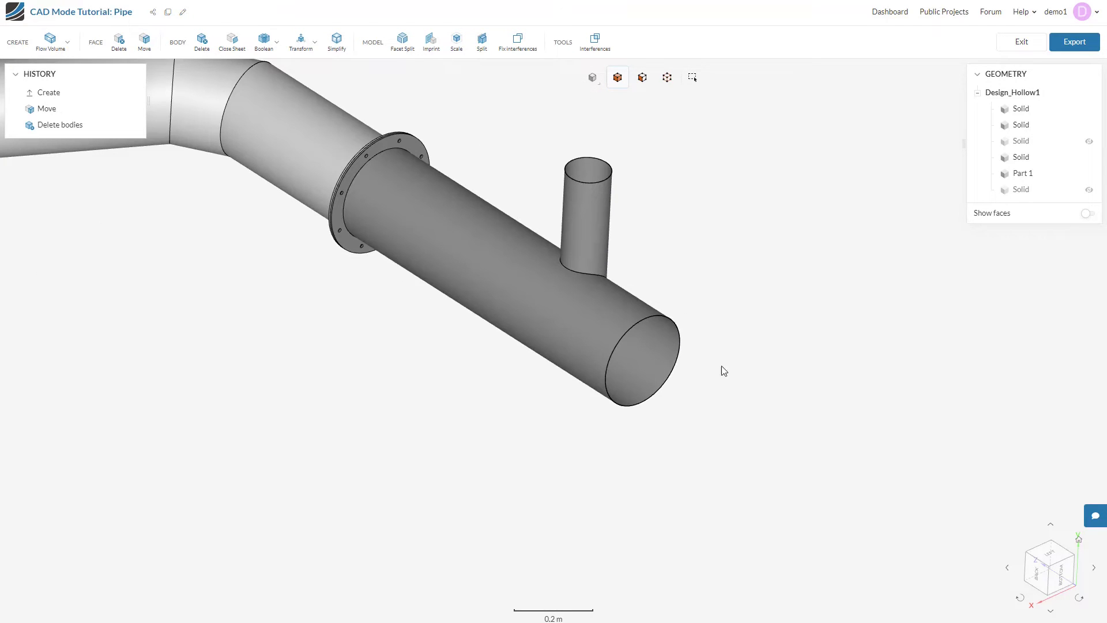
pyautogui.click(1090, 143)
pyautogui.click(1090, 190)
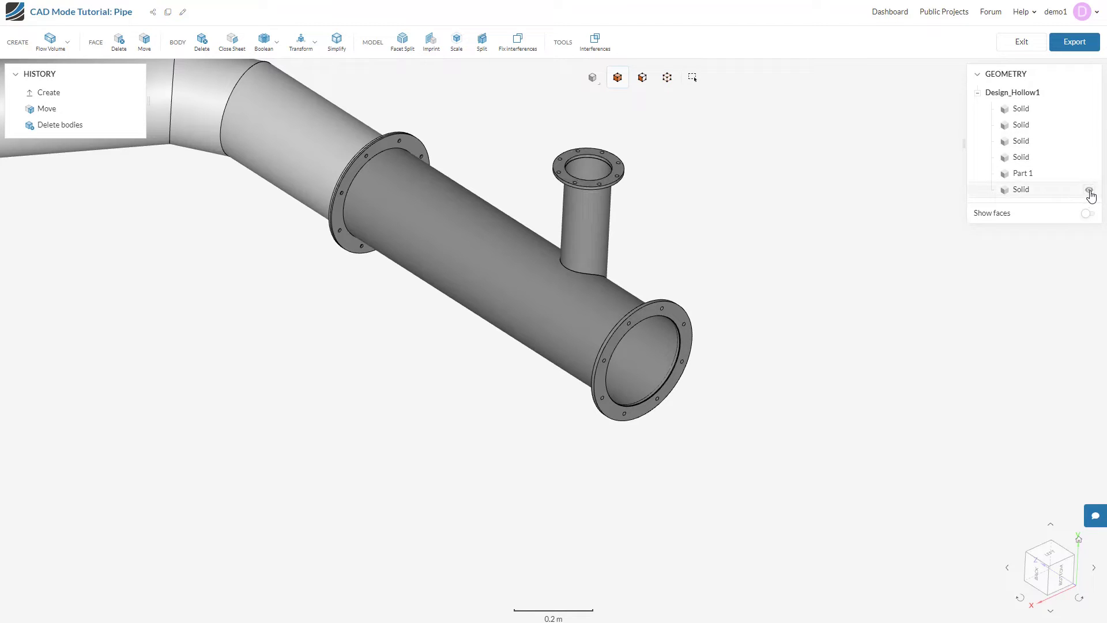
# Delete the branch pipe's top flange and the main pipe's end flange bodies
pyautogui.click(590, 226)
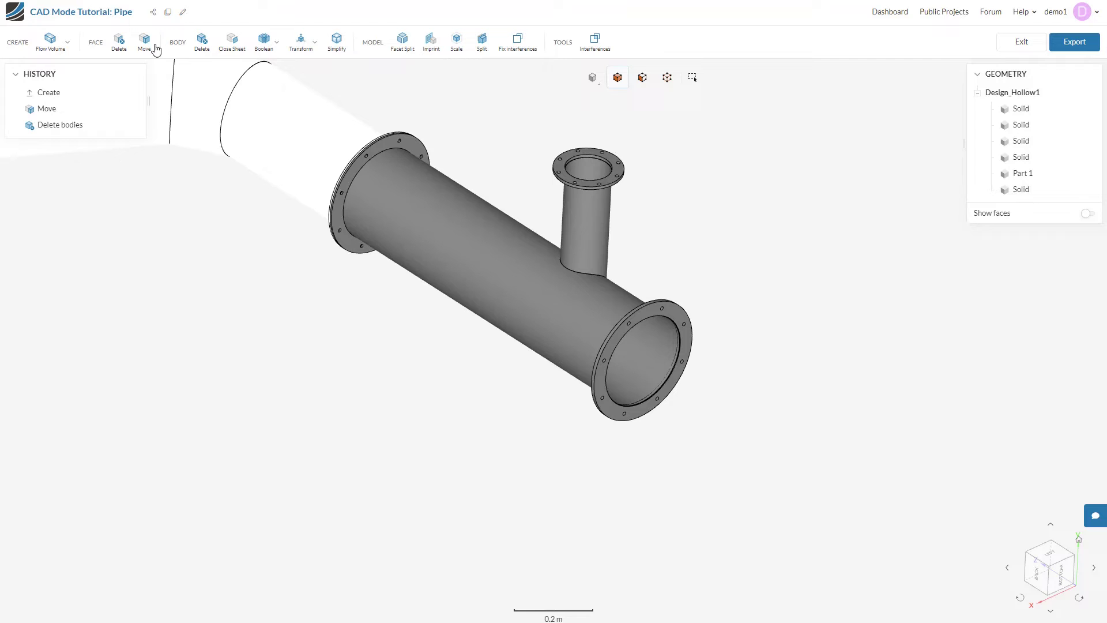
pyautogui.click(202, 43)
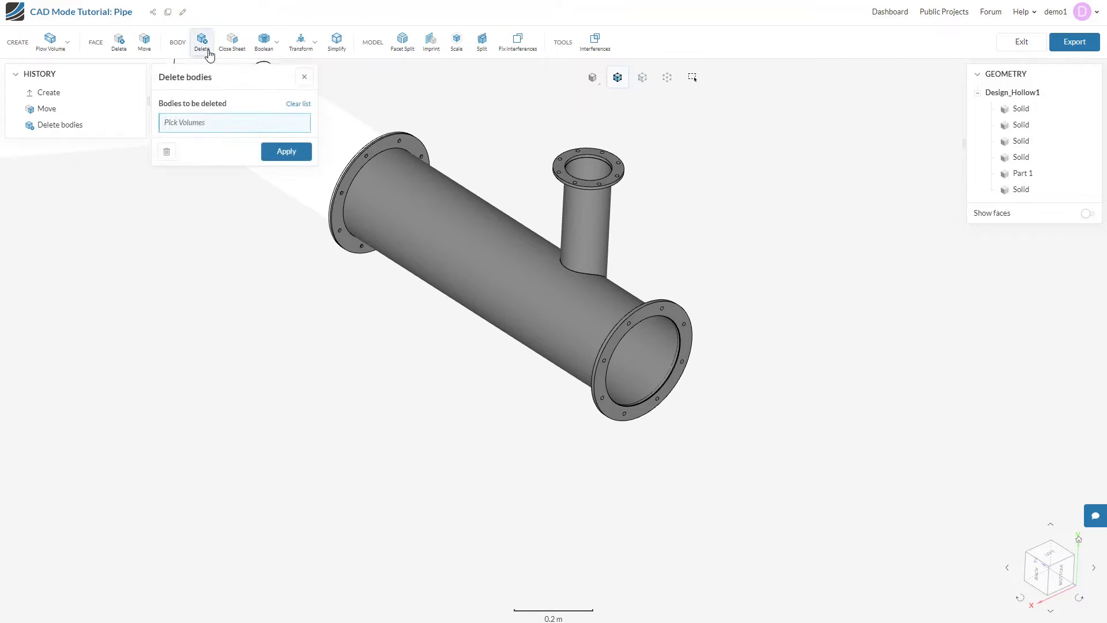
pyautogui.click(609, 173)
pyautogui.click(674, 319)
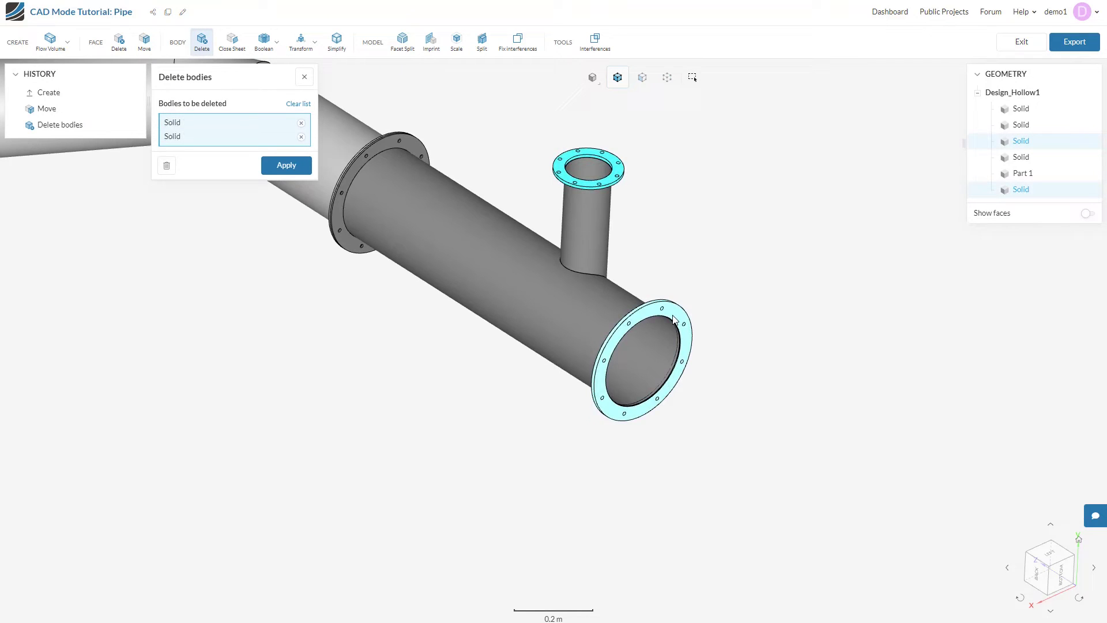
pyautogui.click(277, 167)
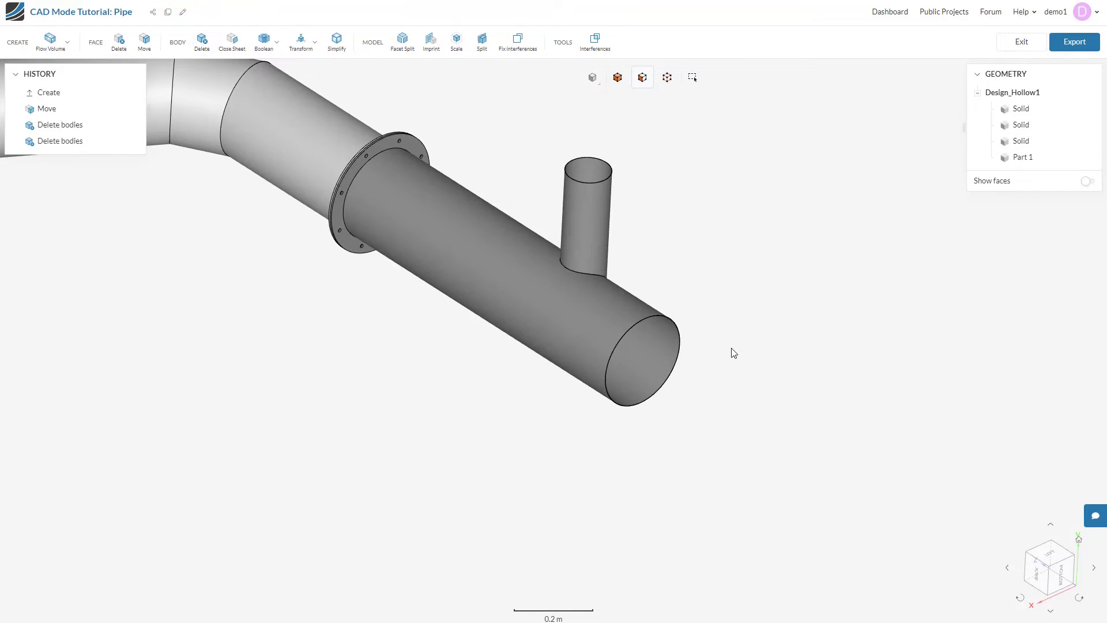
pyautogui.scroll(-5, 733, 353)
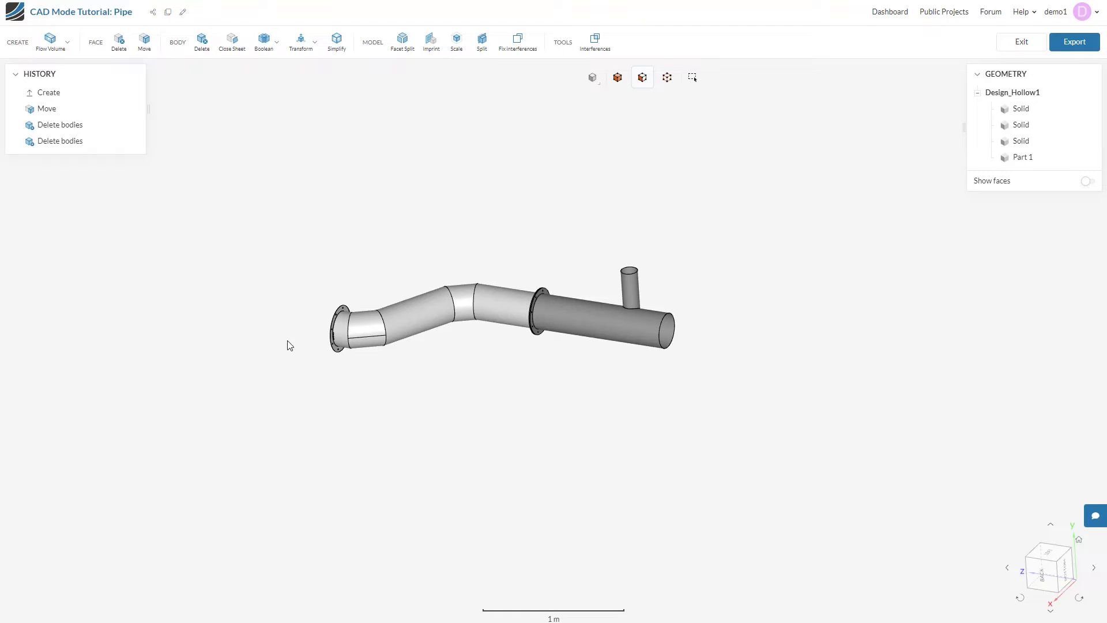
pyautogui.moveTo(288, 345)
pyautogui.mouseDown()
pyautogui.moveTo(684, 383)
pyautogui.moveTo(710, 435)
pyautogui.mouseUp()
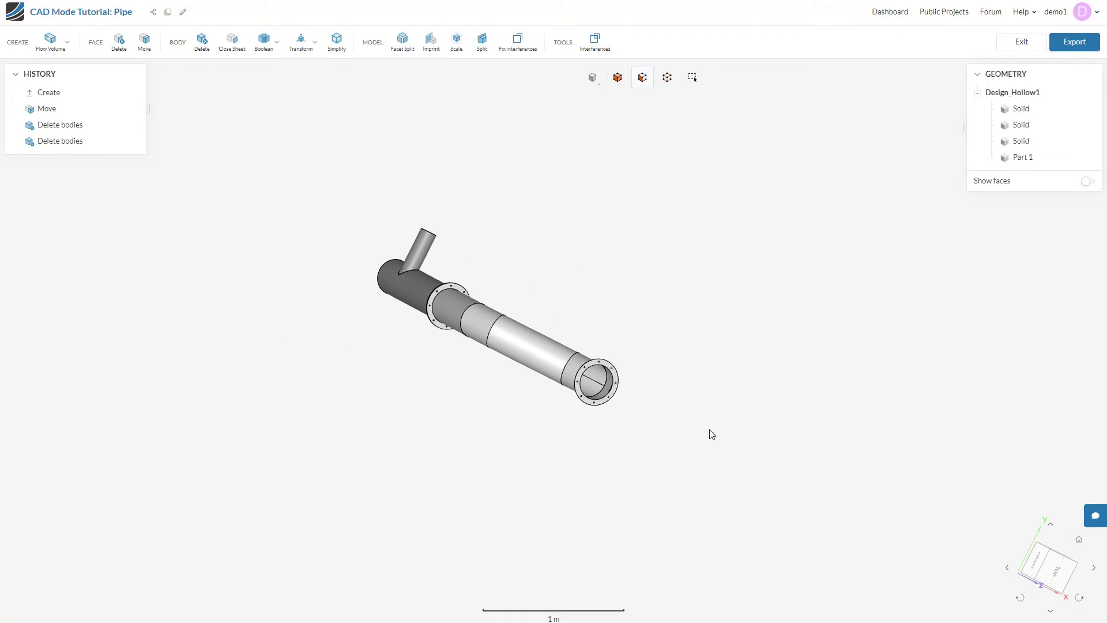
pyautogui.scroll(2, 623, 403)
pyautogui.scroll(3, 616, 402)
pyautogui.scroll(3, 613, 401)
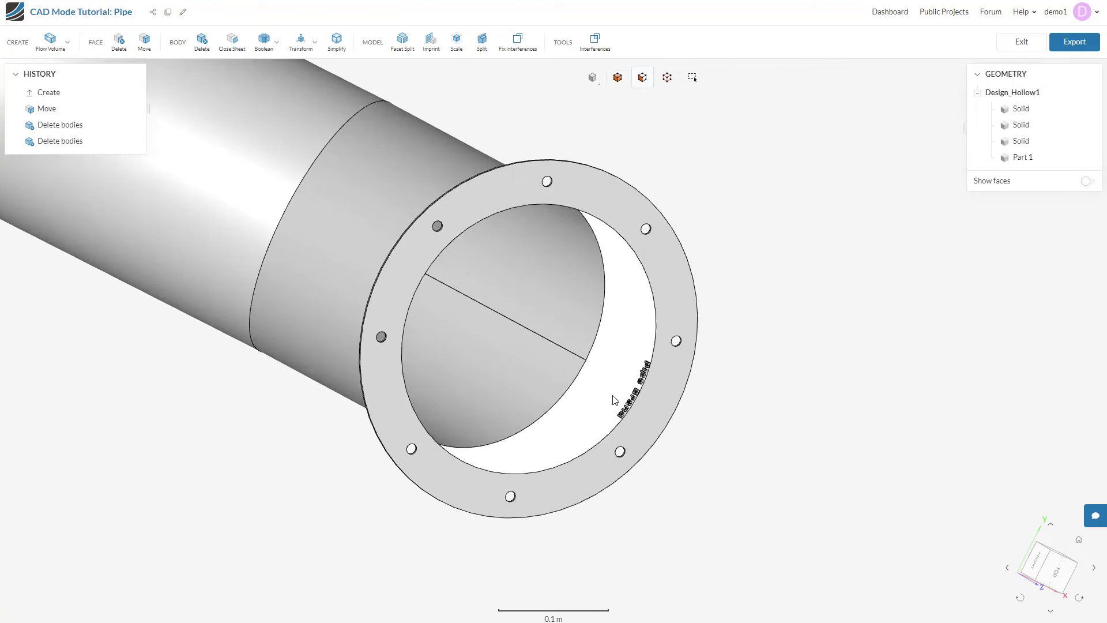
pyautogui.scroll(2, 613, 400)
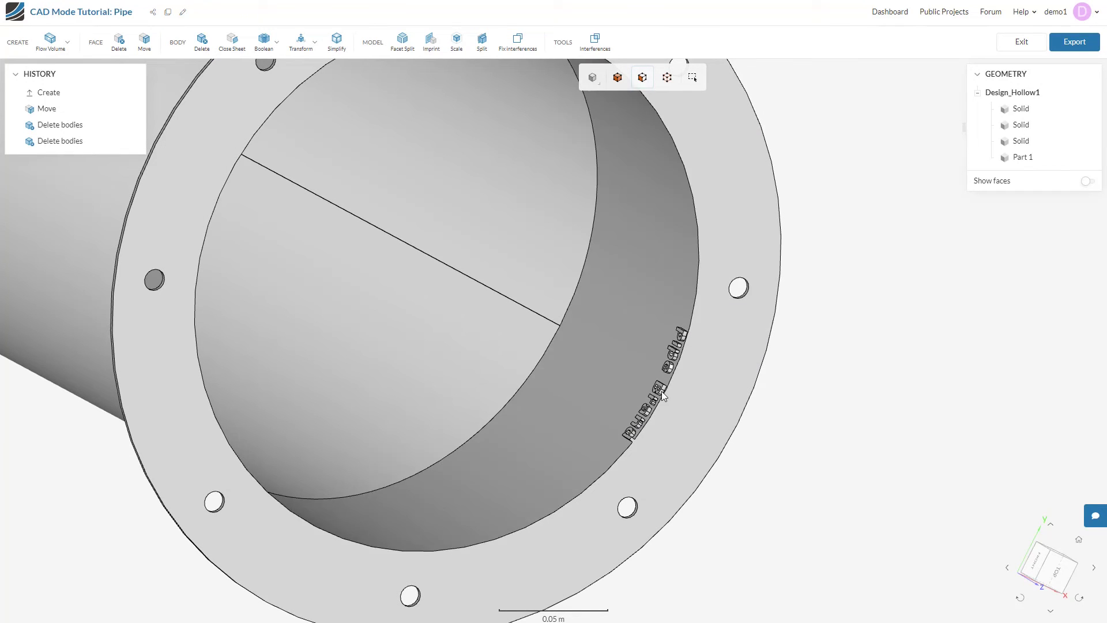
pyautogui.moveTo(662, 391)
pyautogui.mouseDown()
pyautogui.moveTo(531, 453)
pyautogui.moveTo(591, 448)
pyautogui.moveTo(580, 469)
pyautogui.mouseUp()
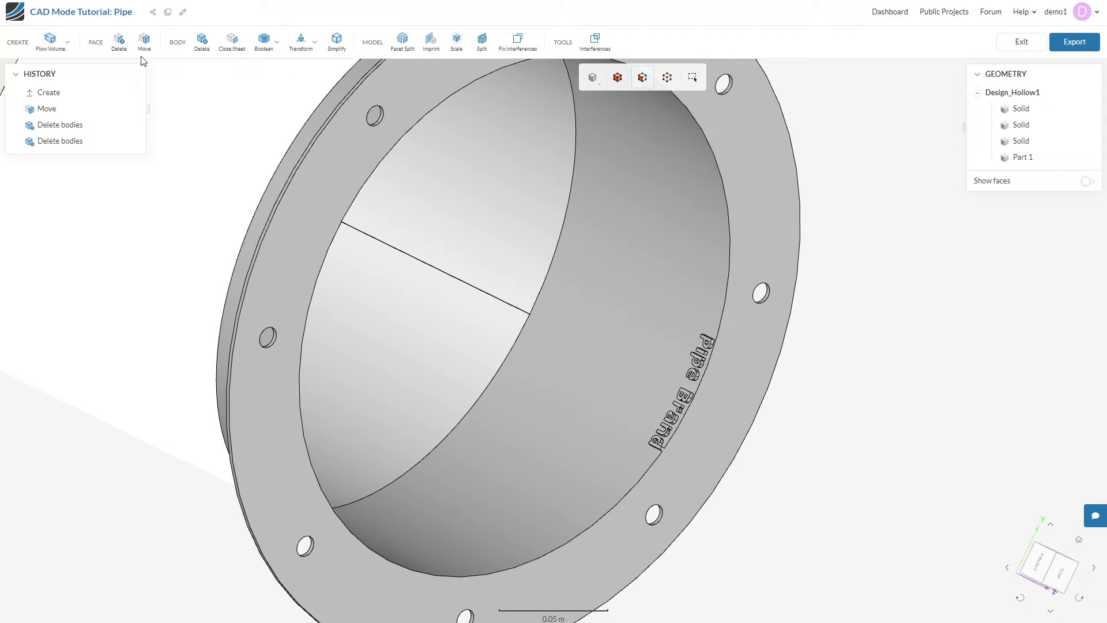
# Delete the Pipe Brand lettering faces from the flange with the Shrink healing method
pyautogui.click(117, 45)
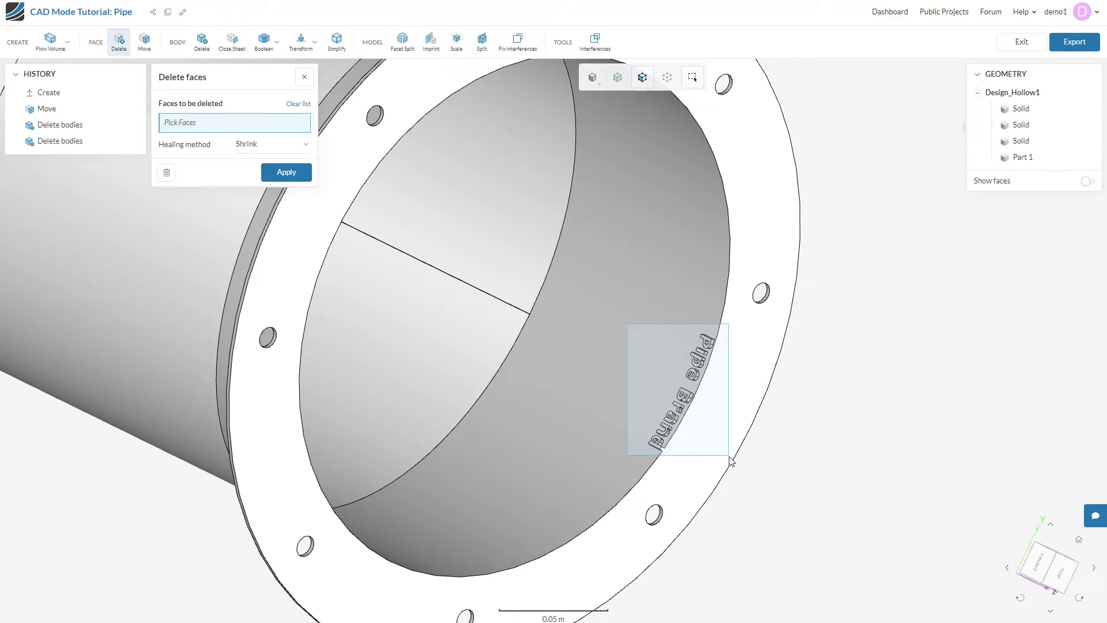
pyautogui.moveTo(678, 330); pyautogui.dragTo(731, 461)
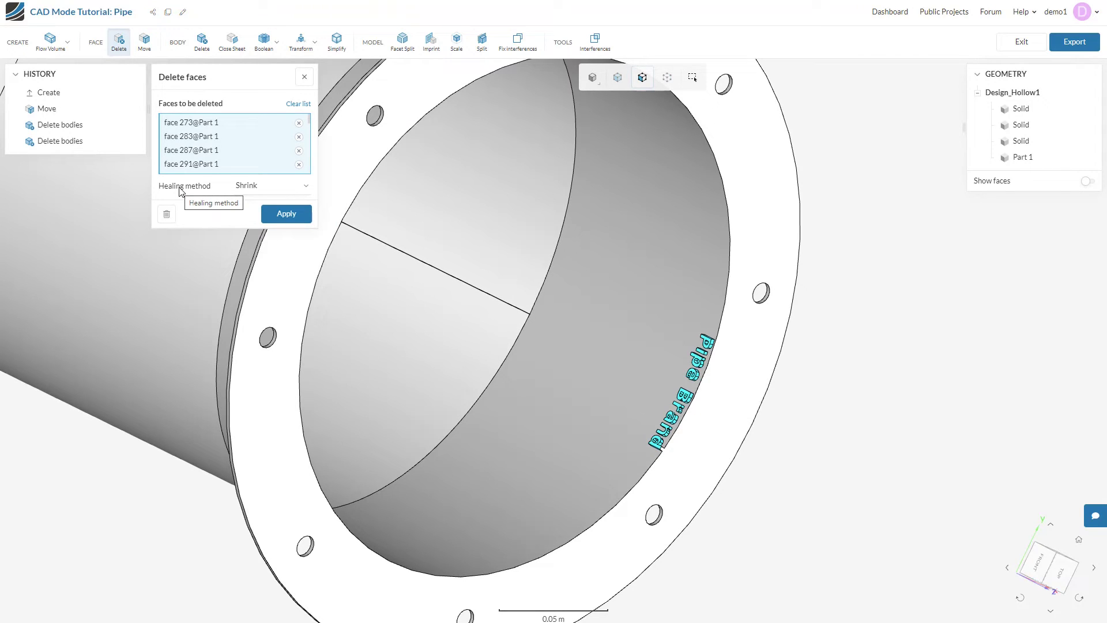
pyautogui.click(305, 189)
pyautogui.click(287, 222)
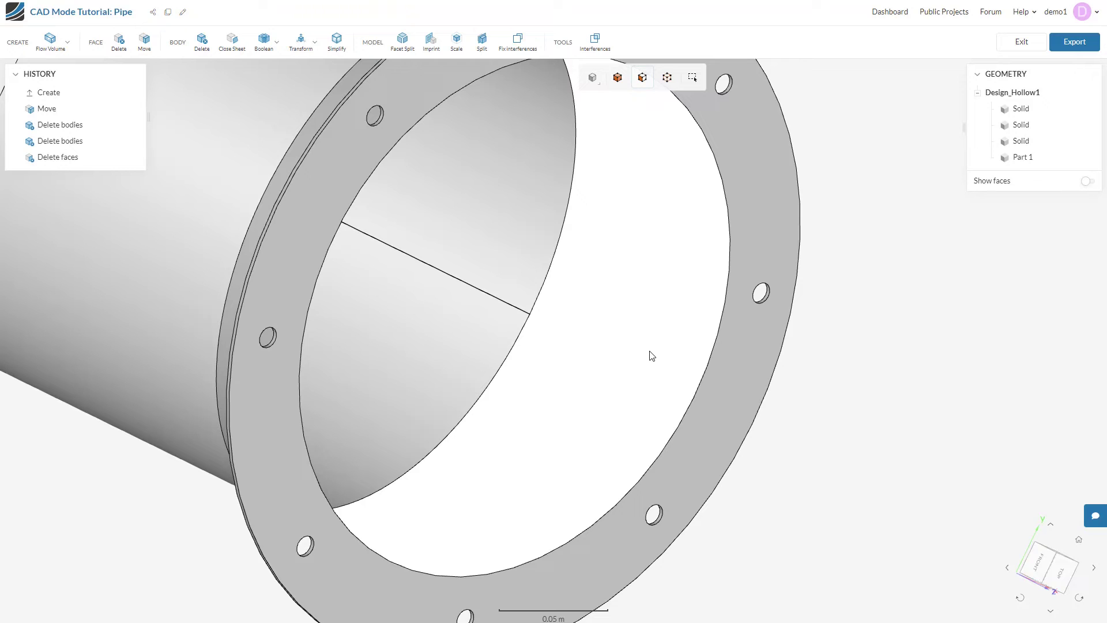
pyautogui.scroll(-3, 651, 350)
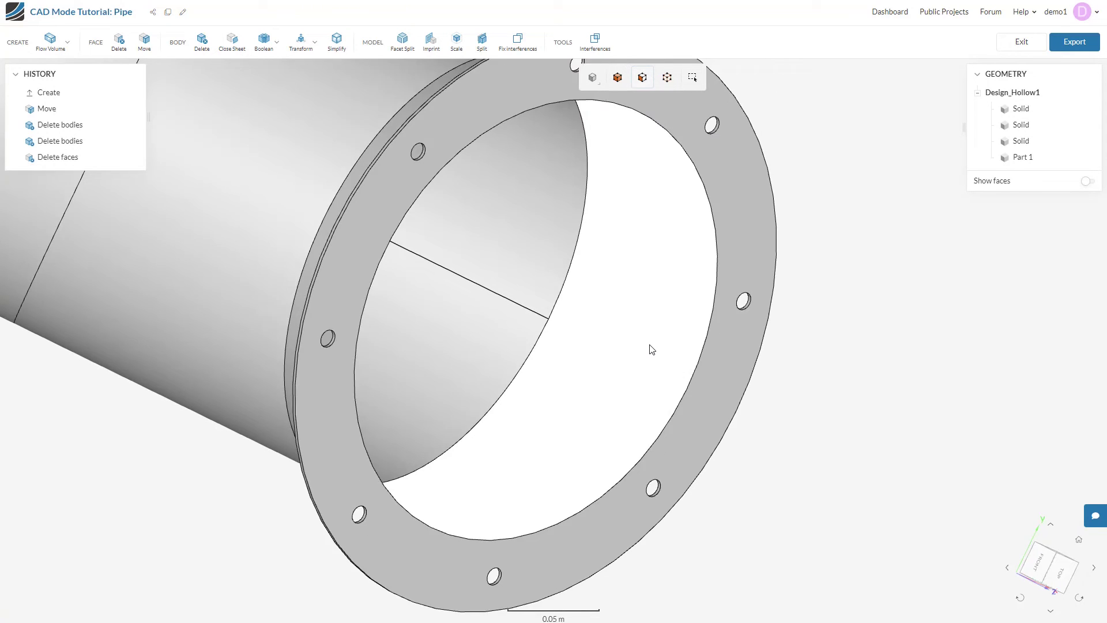
pyautogui.scroll(-3, 650, 348)
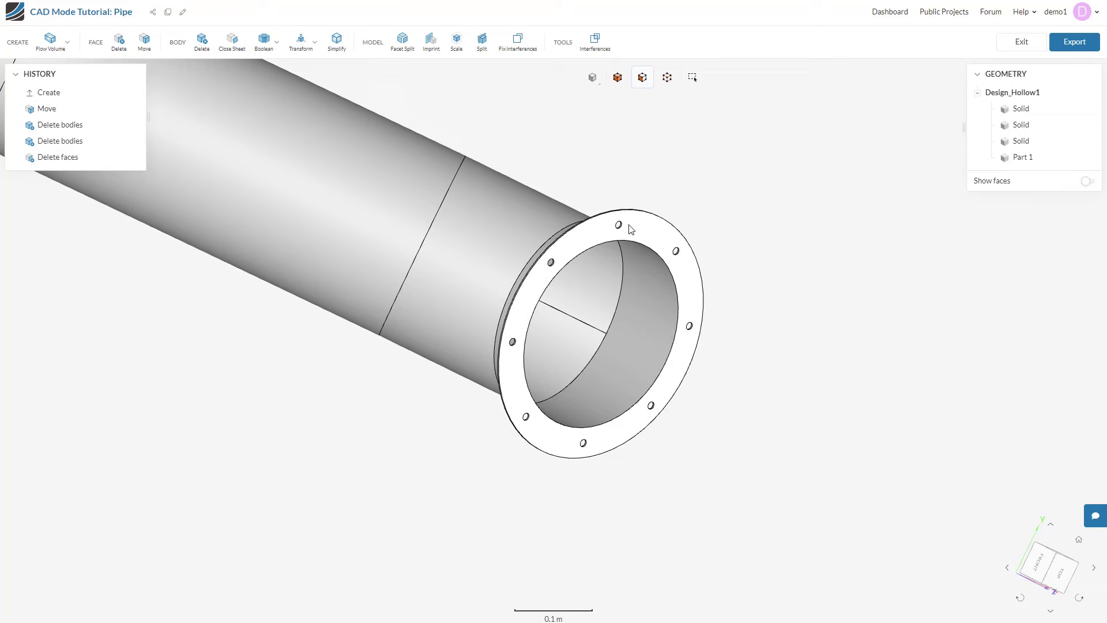
pyautogui.scroll(-3, 698, 387)
pyautogui.scroll(-2, 773, 319)
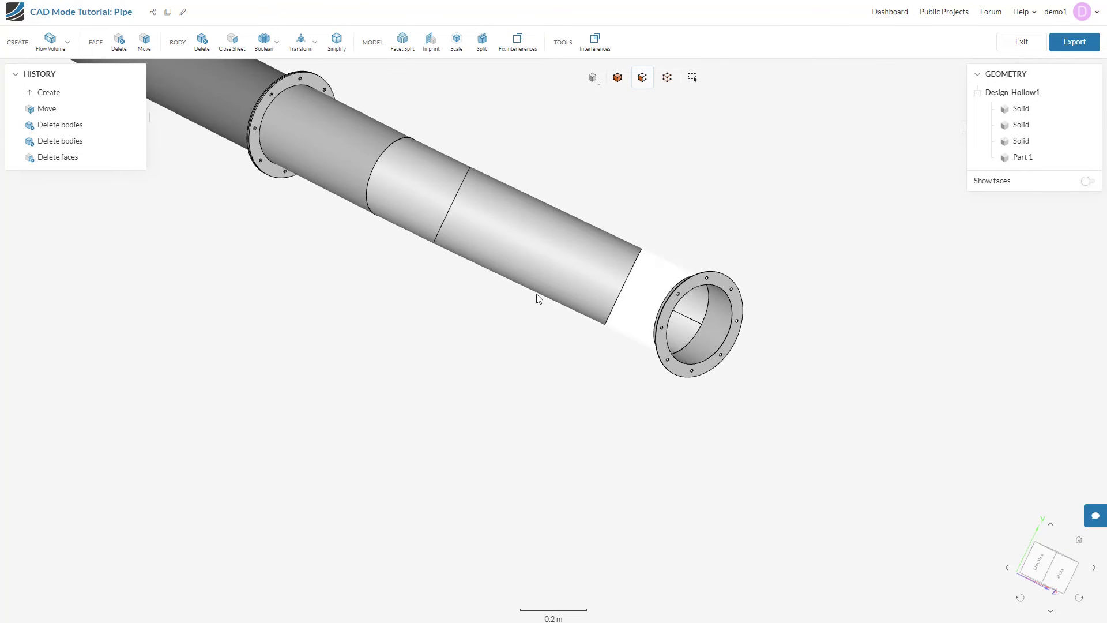
pyautogui.moveTo(319, 302)
pyautogui.mouseDown()
pyautogui.moveTo(197, 249)
pyautogui.moveTo(314, 273)
pyautogui.moveTo(214, 299)
pyautogui.moveTo(257, 319)
pyautogui.moveTo(247, 303)
pyautogui.mouseUp()
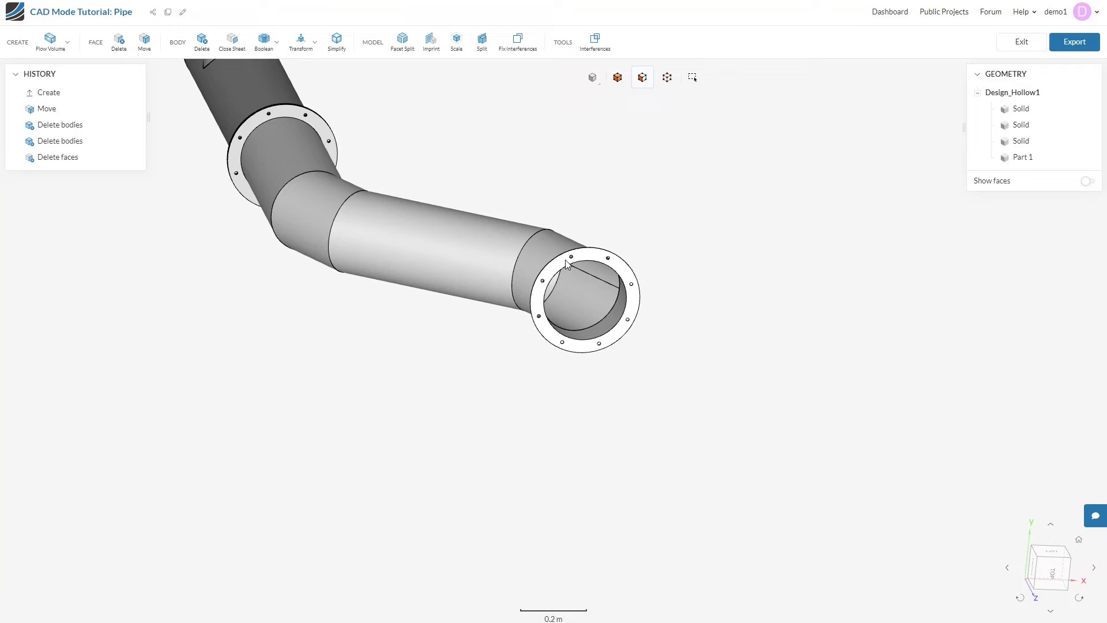
pyautogui.scroll(2, 570, 260)
pyautogui.scroll(2, 570, 261)
pyautogui.scroll(2, 570, 263)
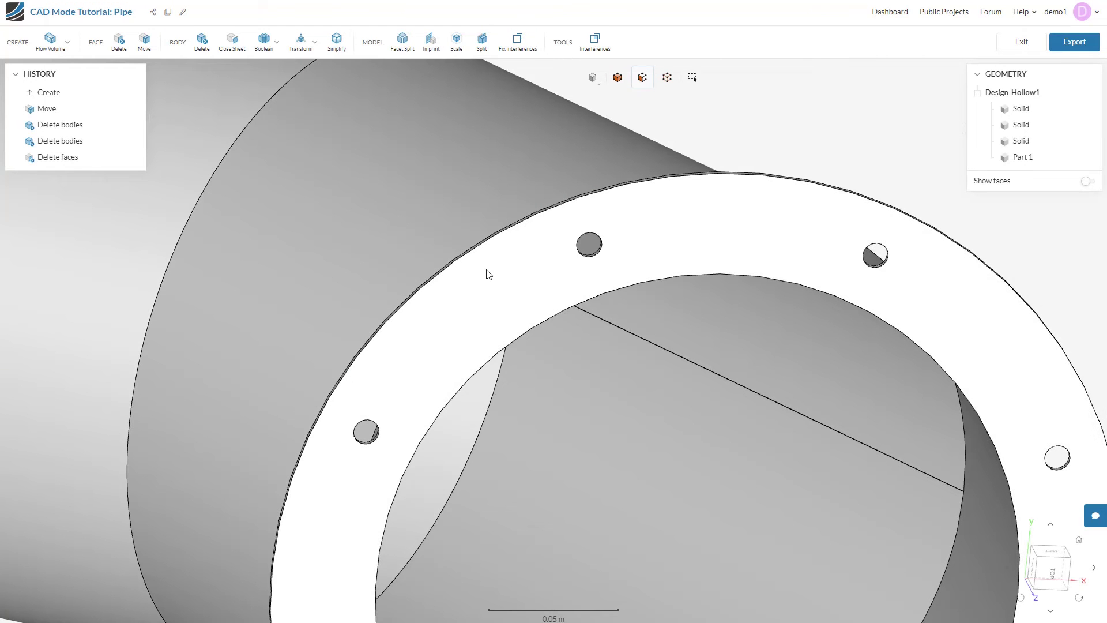
pyautogui.moveTo(493, 275); pyautogui.dragTo(516, 308)
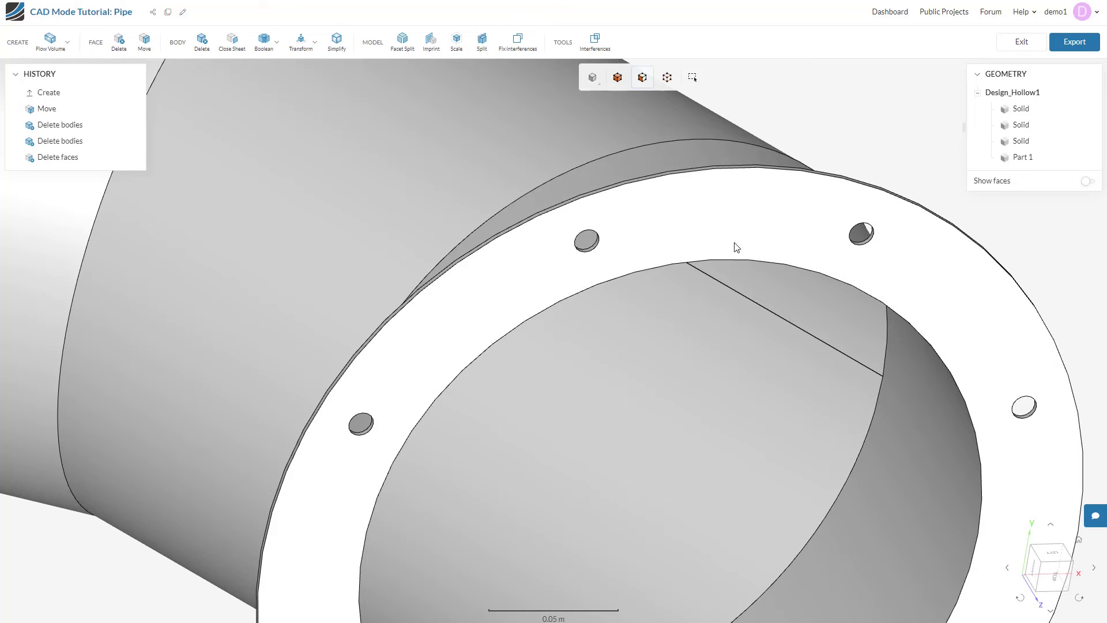
pyautogui.scroll(5, 585, 250)
pyautogui.scroll(1, 585, 250)
pyautogui.scroll(1, 608, 250)
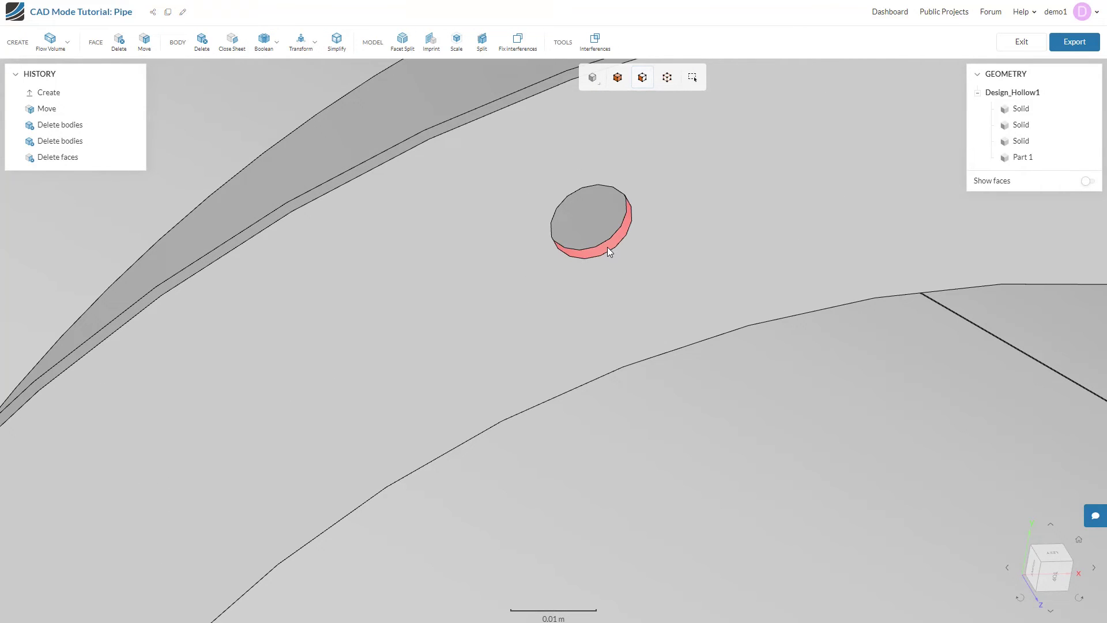
pyautogui.scroll(-2, 608, 249)
# Delete the disc face plugging the flange bolt hole and review the whole pipe
pyautogui.click(609, 245)
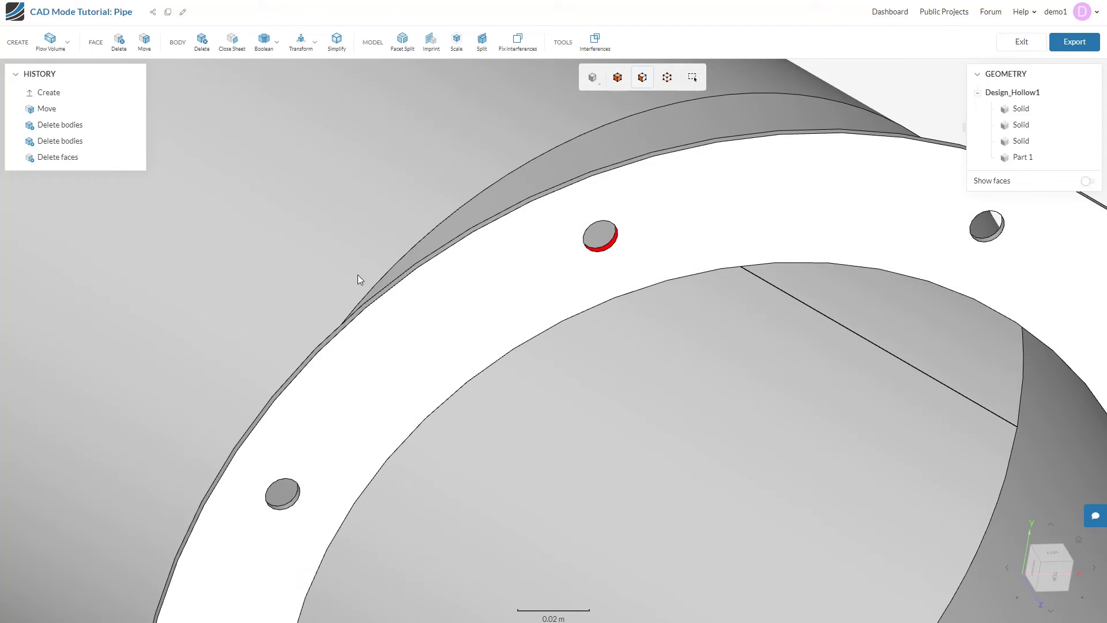
pyautogui.click(118, 48)
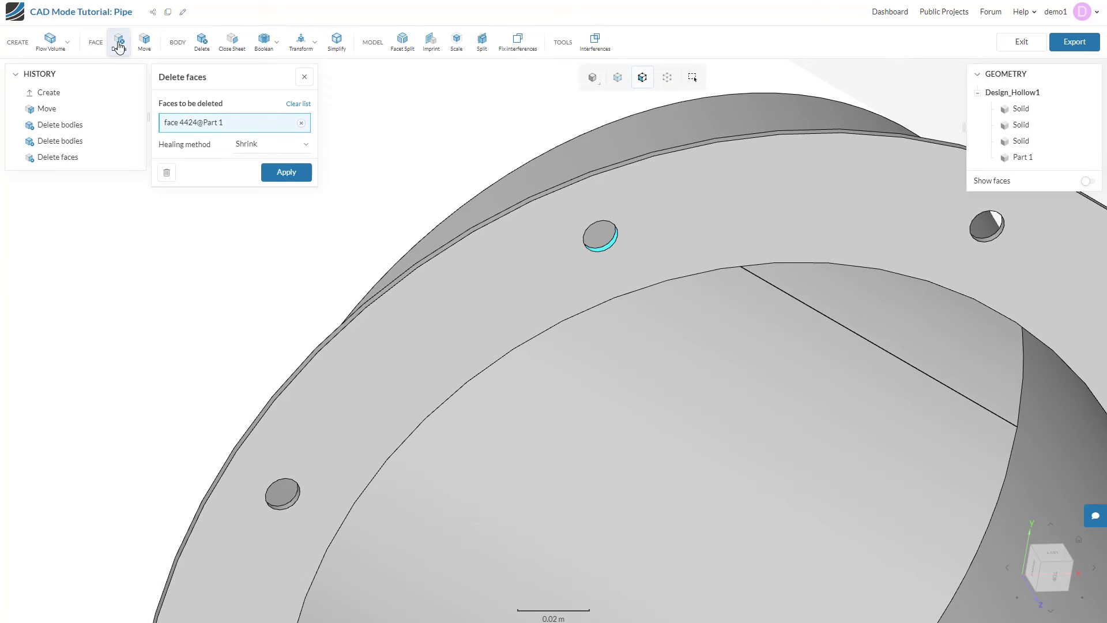
pyautogui.click(286, 173)
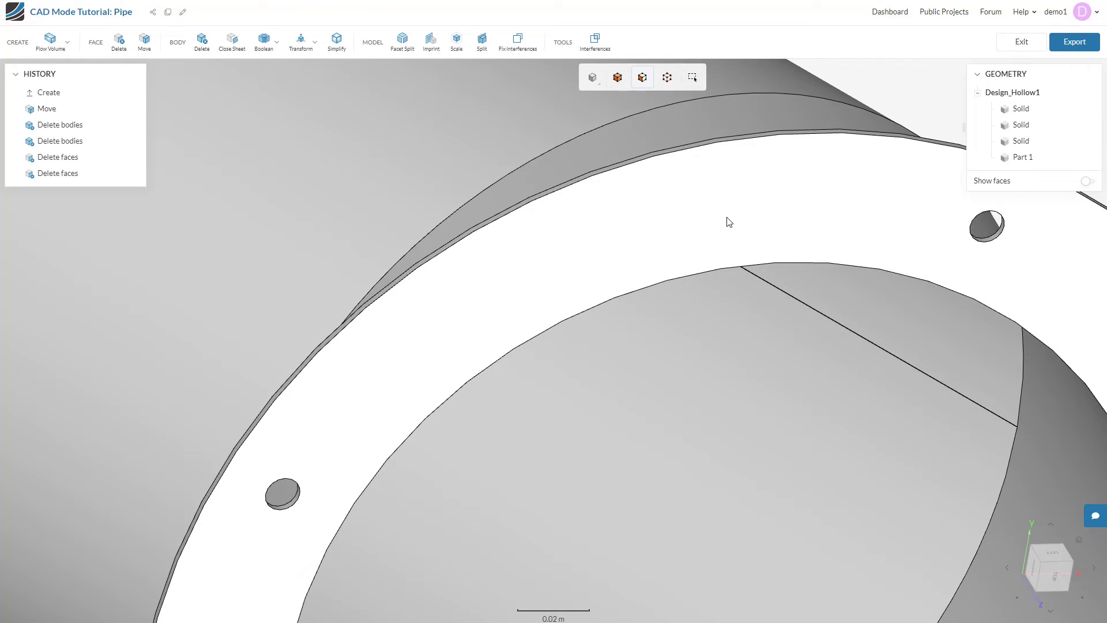
pyautogui.scroll(-5, 727, 223)
pyautogui.moveTo(823, 168)
pyautogui.mouseDown()
pyautogui.moveTo(748, 188)
pyautogui.moveTo(848, 173)
pyautogui.moveTo(849, 161)
pyautogui.mouseUp()
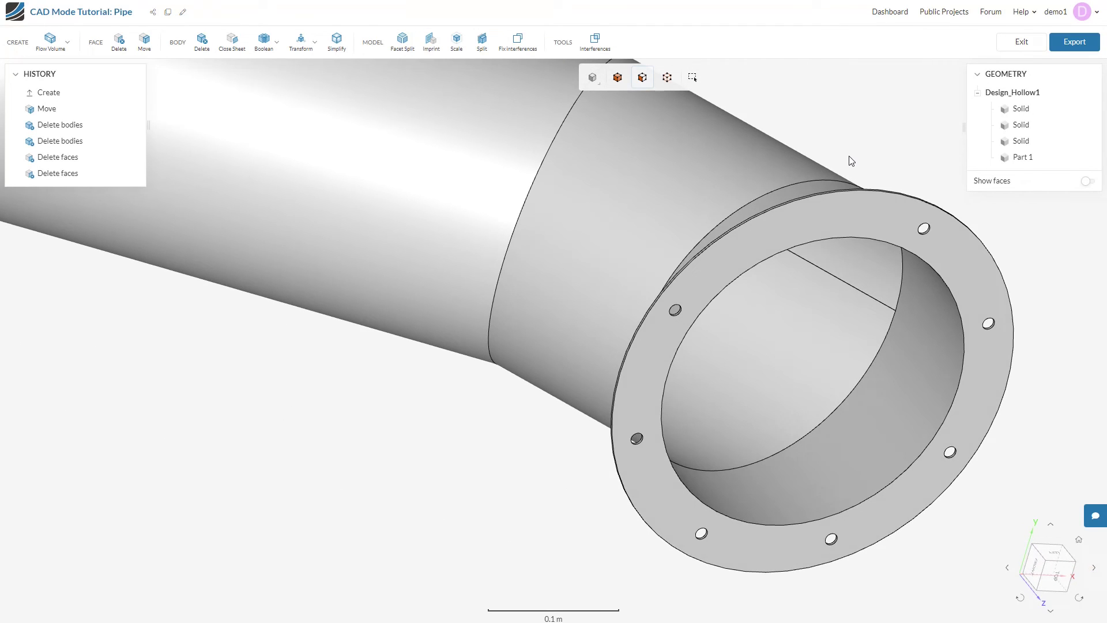
pyautogui.scroll(-3, 847, 167)
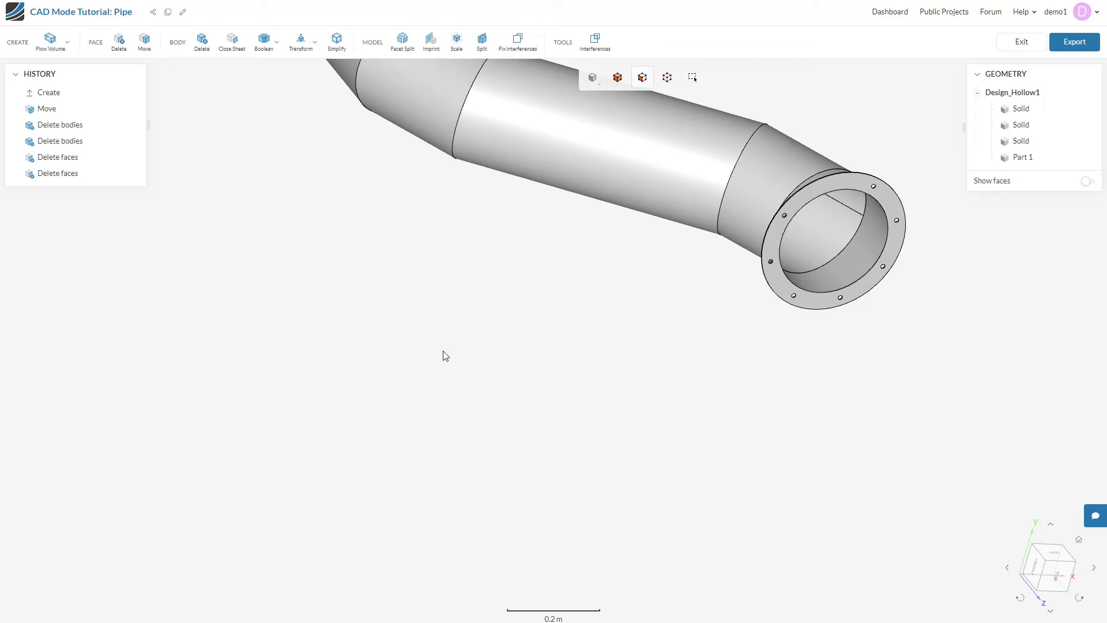
pyautogui.scroll(-5, 443, 356)
pyautogui.moveTo(444, 356)
pyautogui.mouseDown()
pyautogui.moveTo(395, 322)
pyautogui.moveTo(483, 226)
pyautogui.moveTo(546, 346)
pyautogui.moveTo(652, 306)
pyautogui.moveTo(714, 412)
pyautogui.moveTo(394, 354)
pyautogui.mouseUp()
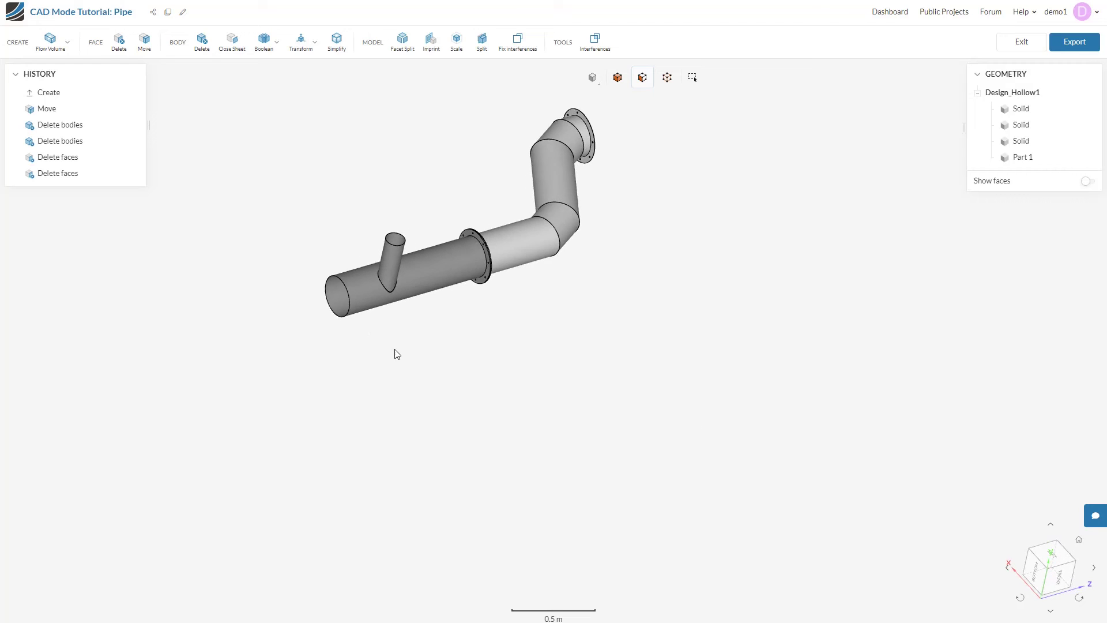
pyautogui.scroll(4, 343, 312)
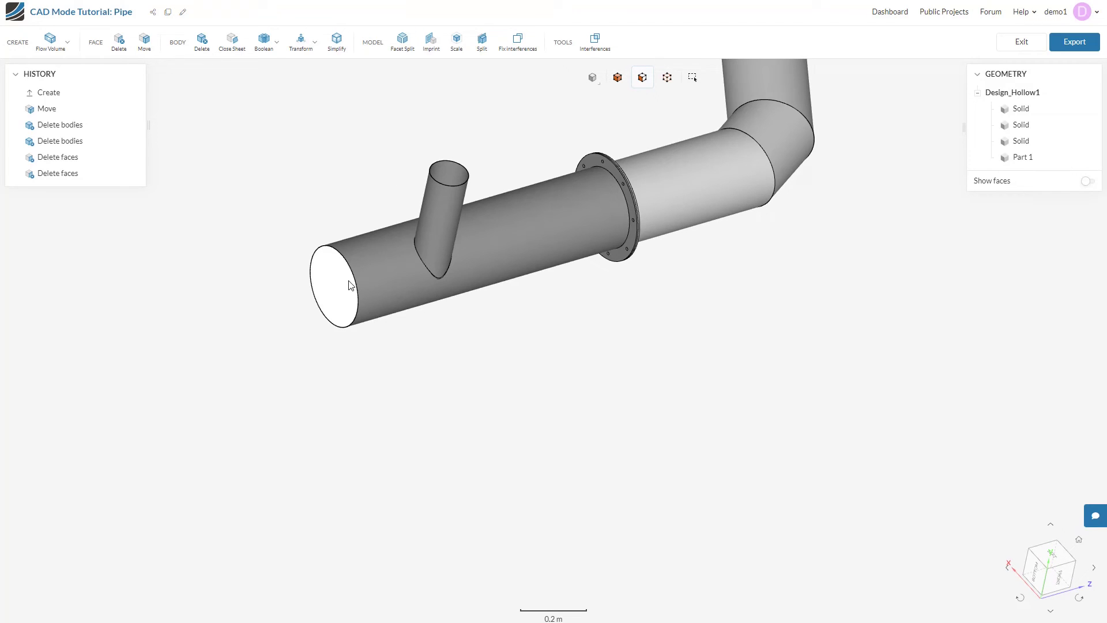
pyautogui.scroll(-3, 350, 286)
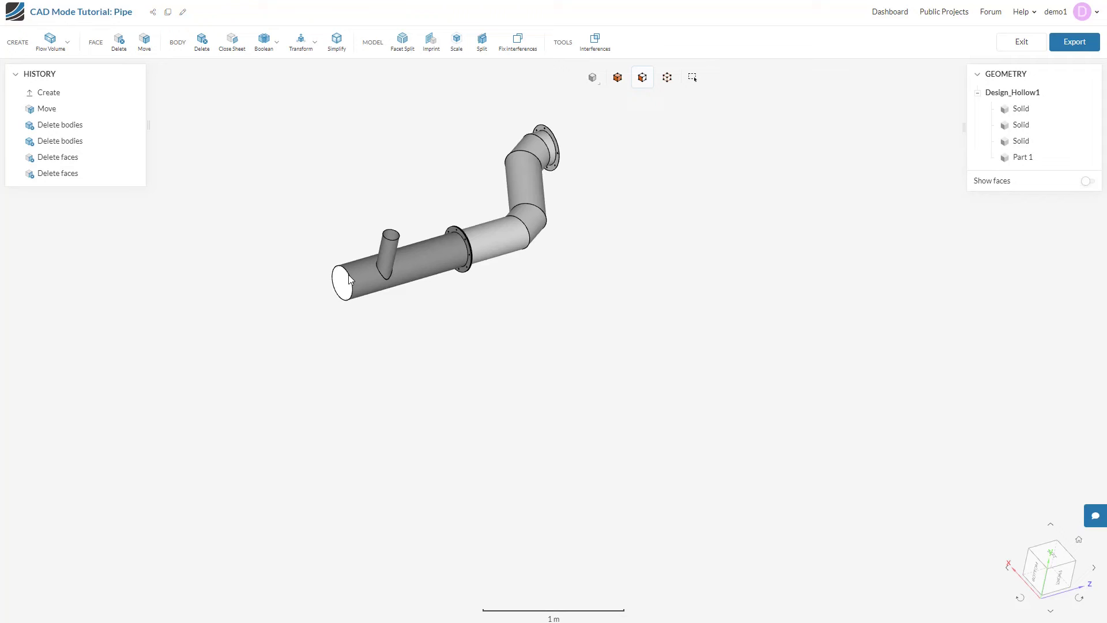
# Start an Internal flow volume with the inner flange face as seed face
pyautogui.click(50, 41)
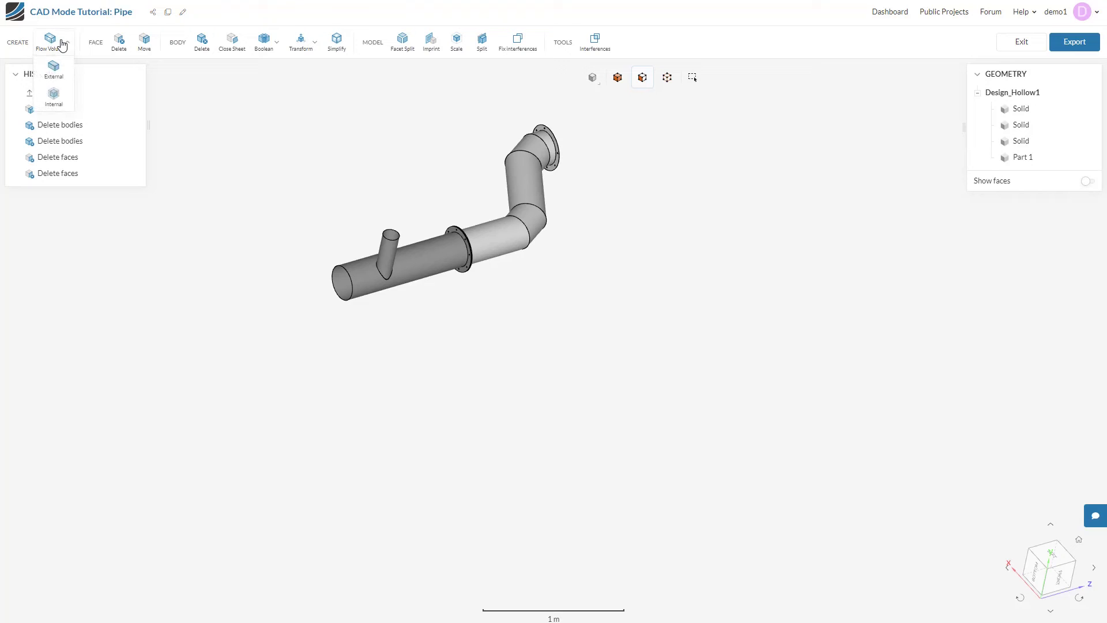
pyautogui.click(53, 103)
pyautogui.moveTo(588, 216); pyautogui.dragTo(197, 320)
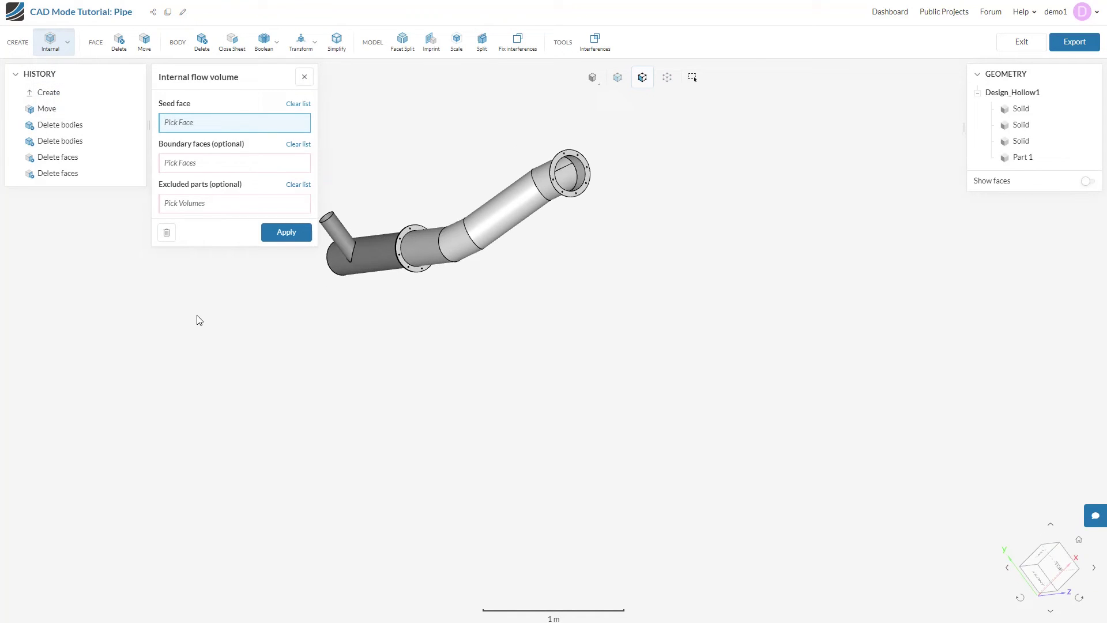
pyautogui.moveTo(600, 205)
pyautogui.mouseDown()
pyautogui.moveTo(396, 324)
pyautogui.moveTo(450, 341)
pyautogui.moveTo(433, 298)
pyautogui.moveTo(390, 303)
pyautogui.moveTo(389, 334)
pyautogui.moveTo(366, 304)
pyautogui.moveTo(354, 320)
pyautogui.mouseUp()
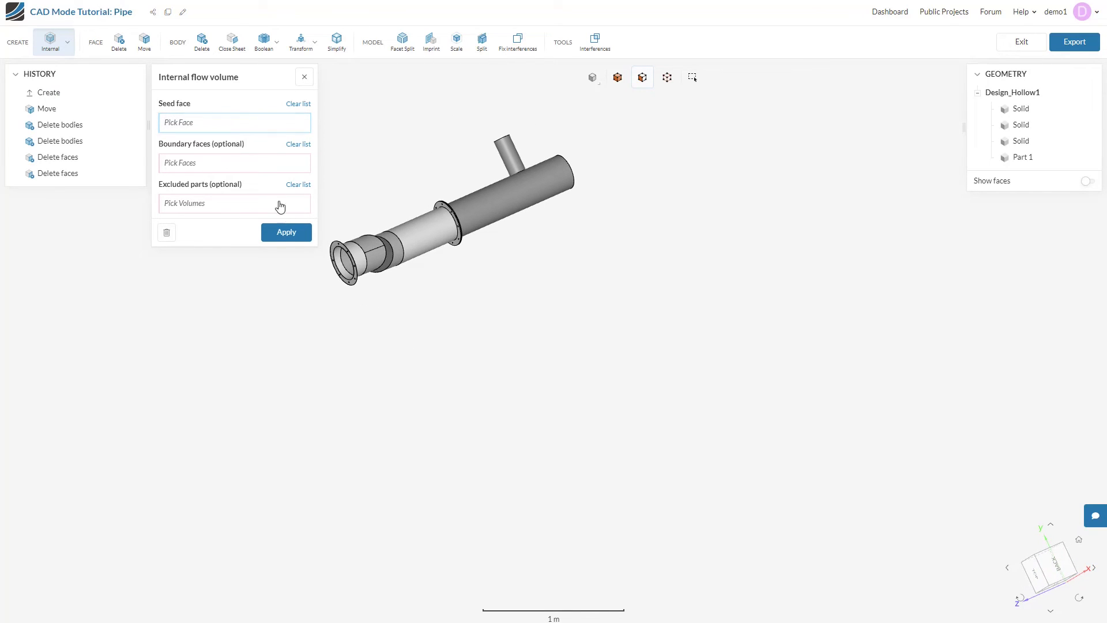
pyautogui.scroll(3, 336, 280)
pyautogui.scroll(3, 335, 280)
pyautogui.scroll(2, 333, 279)
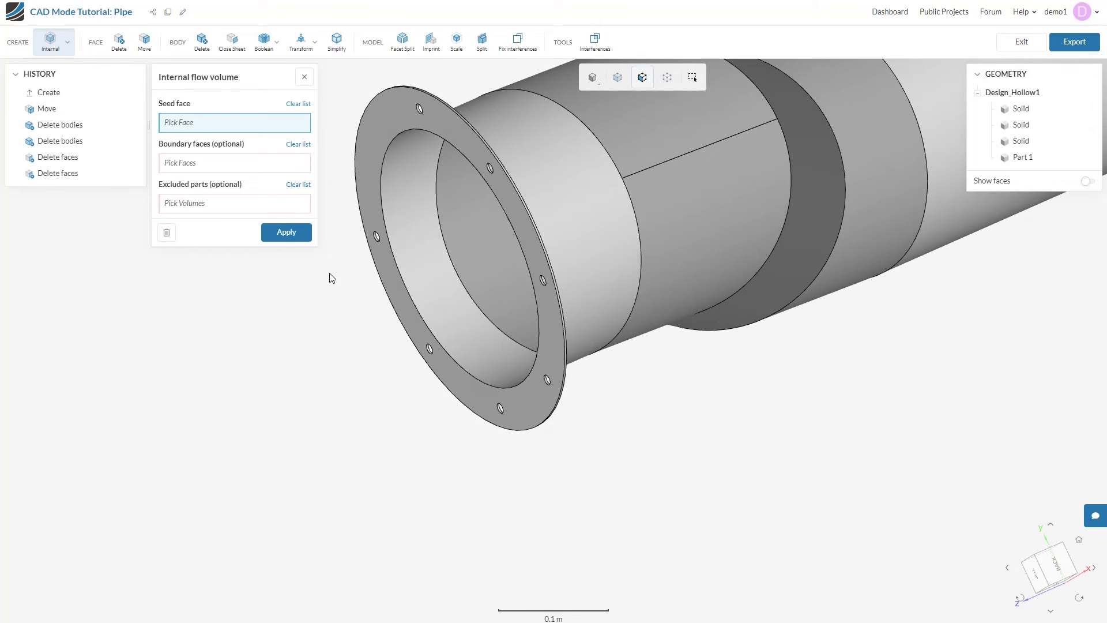
pyautogui.click(389, 201)
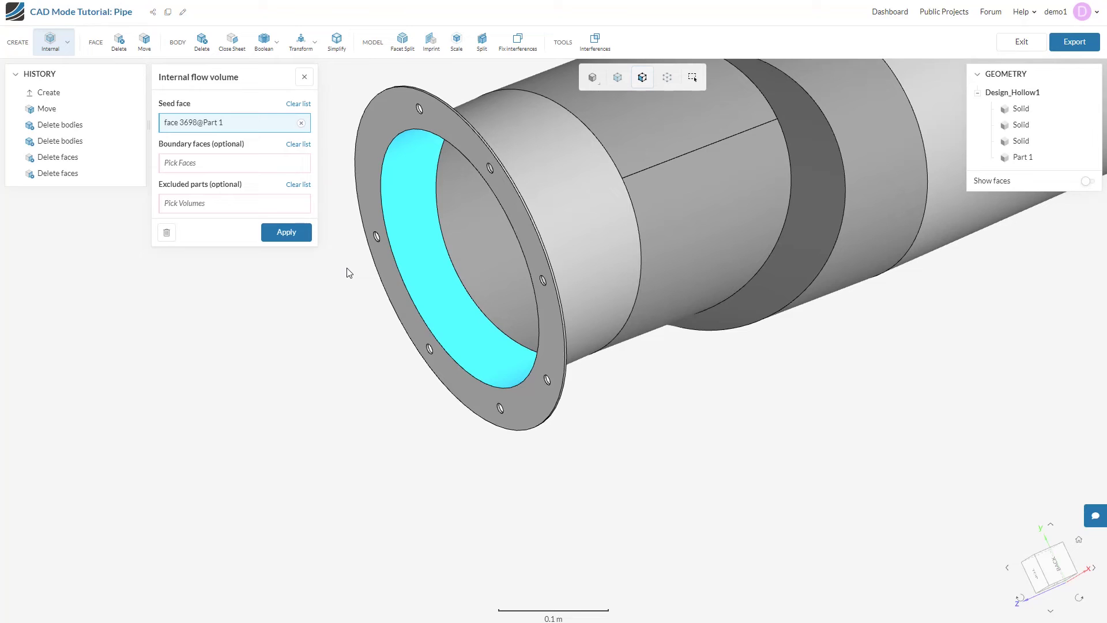
pyautogui.scroll(-1, 347, 272)
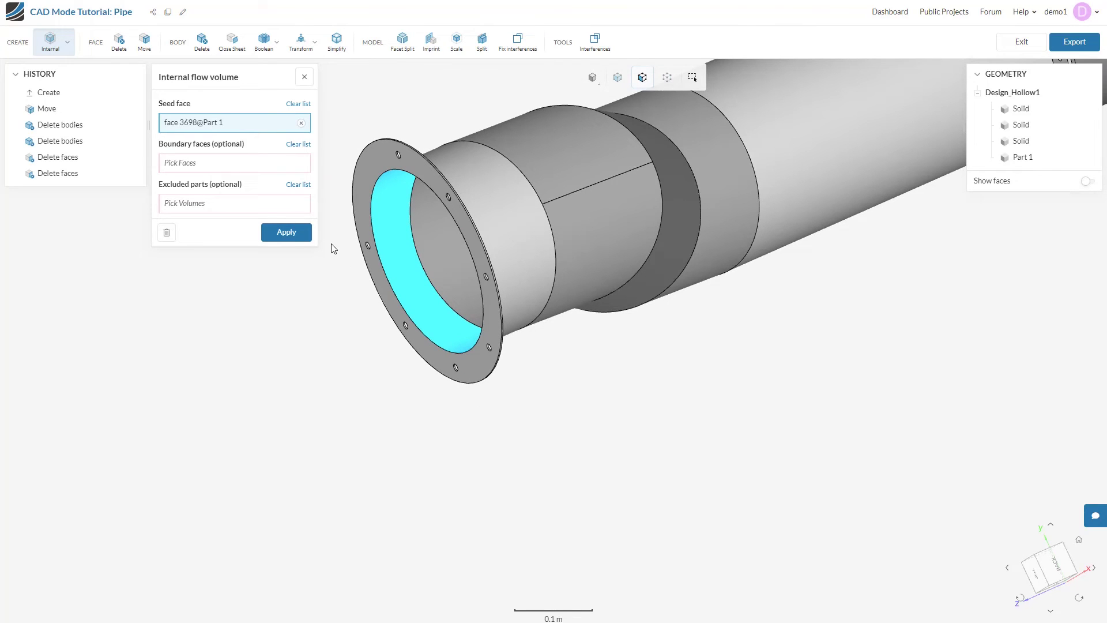
# Add the flange front, main pipe end and branch end as boundary faces and create the flow volume
pyautogui.click(262, 170)
pyautogui.click(364, 218)
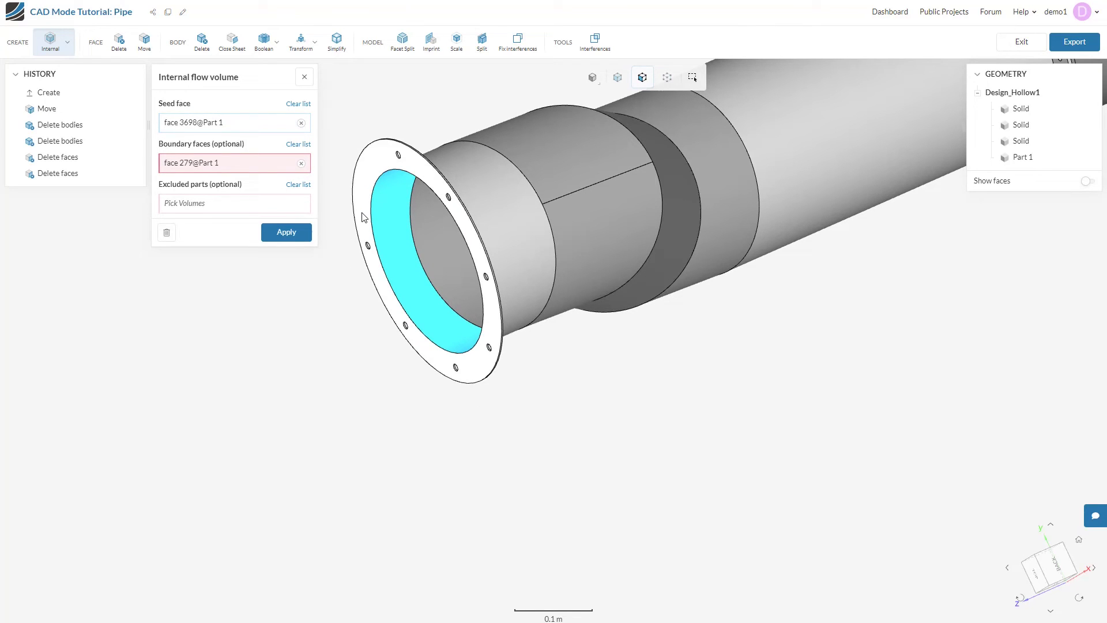
pyautogui.scroll(-5, 349, 380)
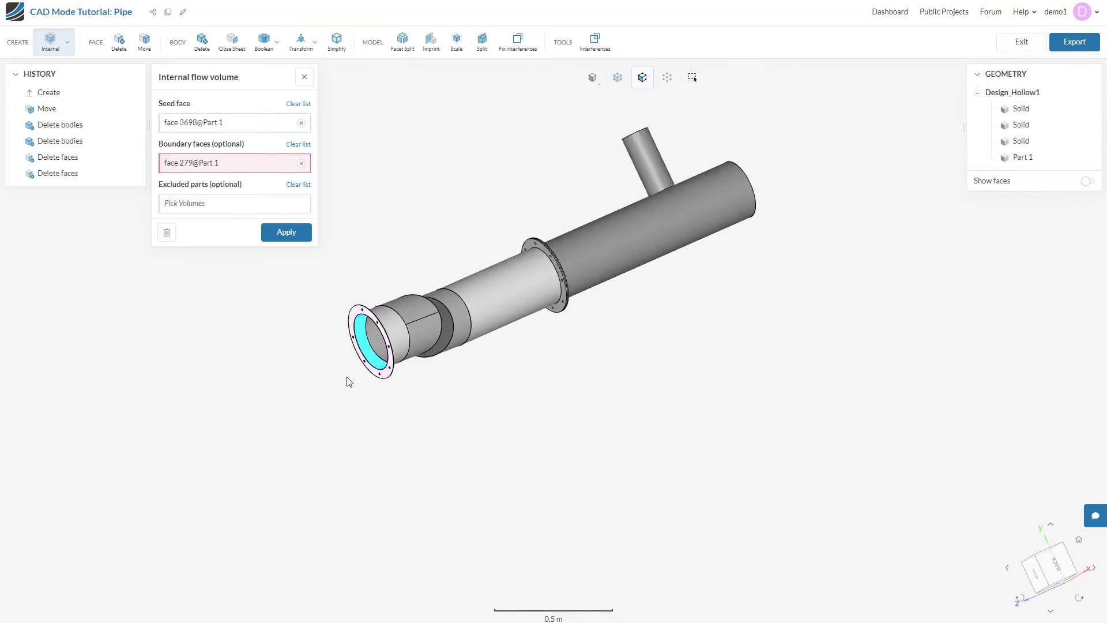
pyautogui.moveTo(703, 268)
pyautogui.mouseDown()
pyautogui.moveTo(424, 314)
pyautogui.moveTo(480, 405)
pyautogui.moveTo(643, 370)
pyautogui.mouseUp()
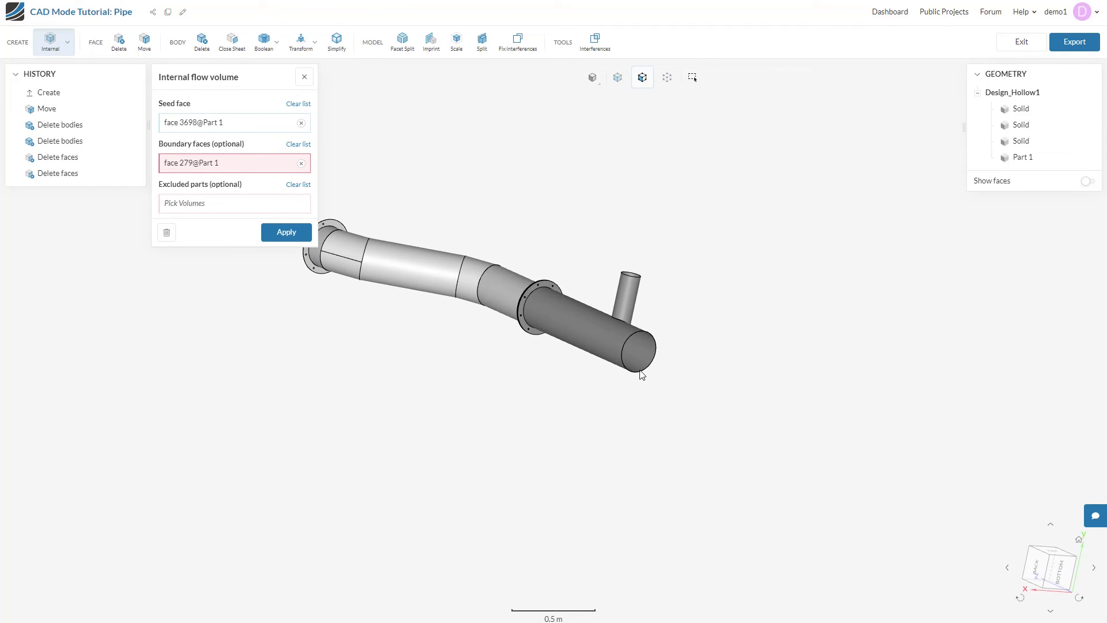
pyautogui.scroll(3, 642, 371)
pyautogui.scroll(3, 642, 372)
pyautogui.scroll(3, 638, 376)
pyautogui.scroll(2, 675, 415)
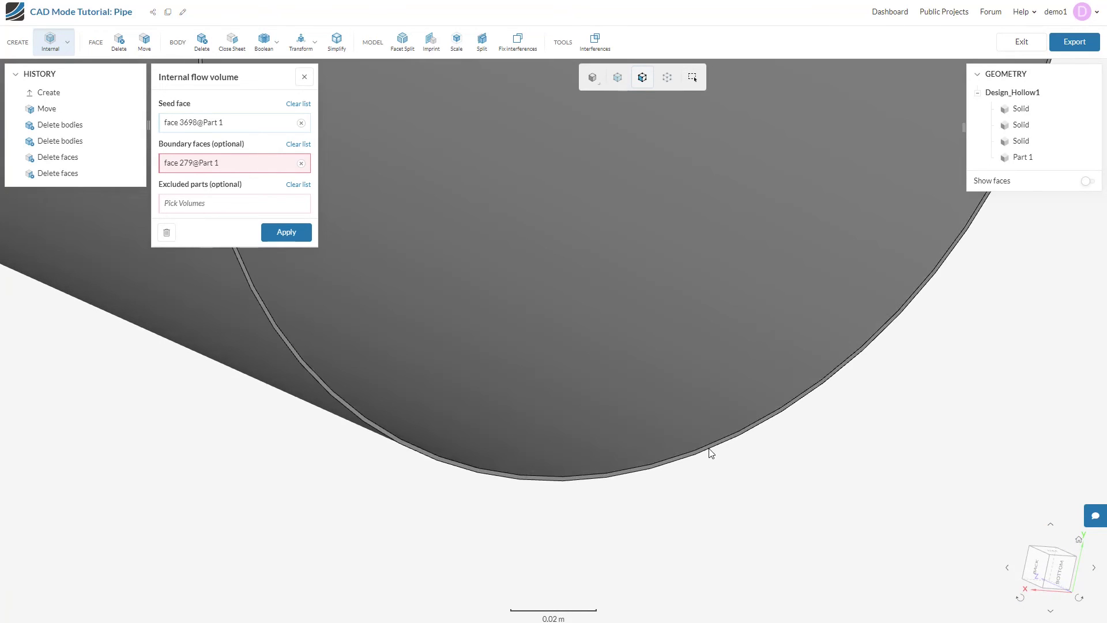
pyautogui.click(710, 449)
pyautogui.scroll(-4, 706, 452)
pyautogui.scroll(-4, 677, 461)
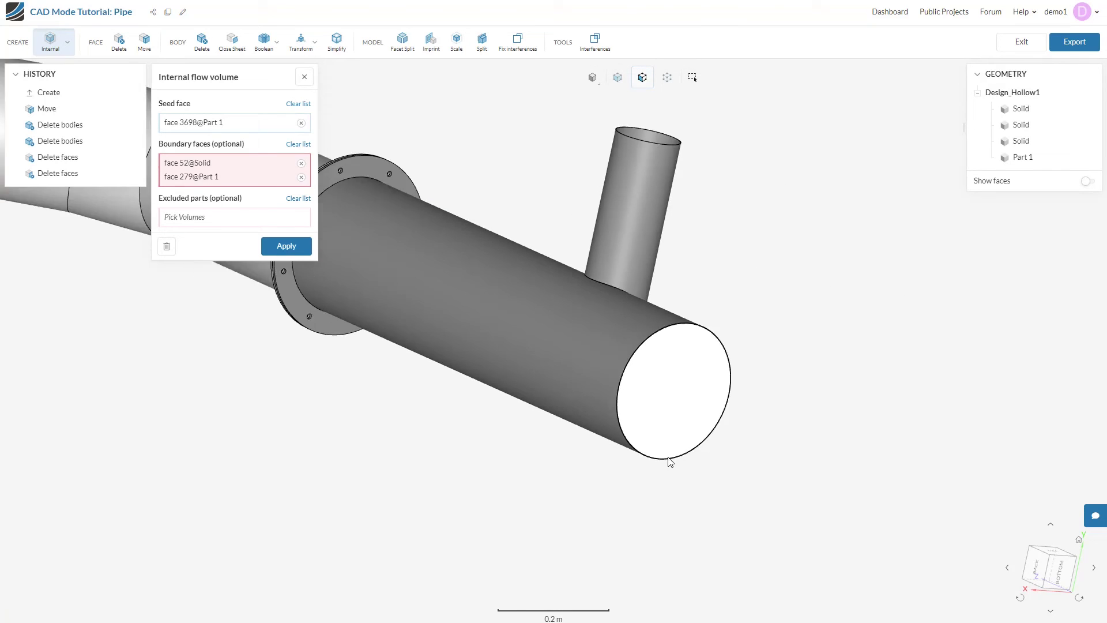
pyautogui.moveTo(672, 242); pyautogui.dragTo(588, 321)
pyautogui.scroll(3, 580, 383)
pyautogui.scroll(3, 596, 346)
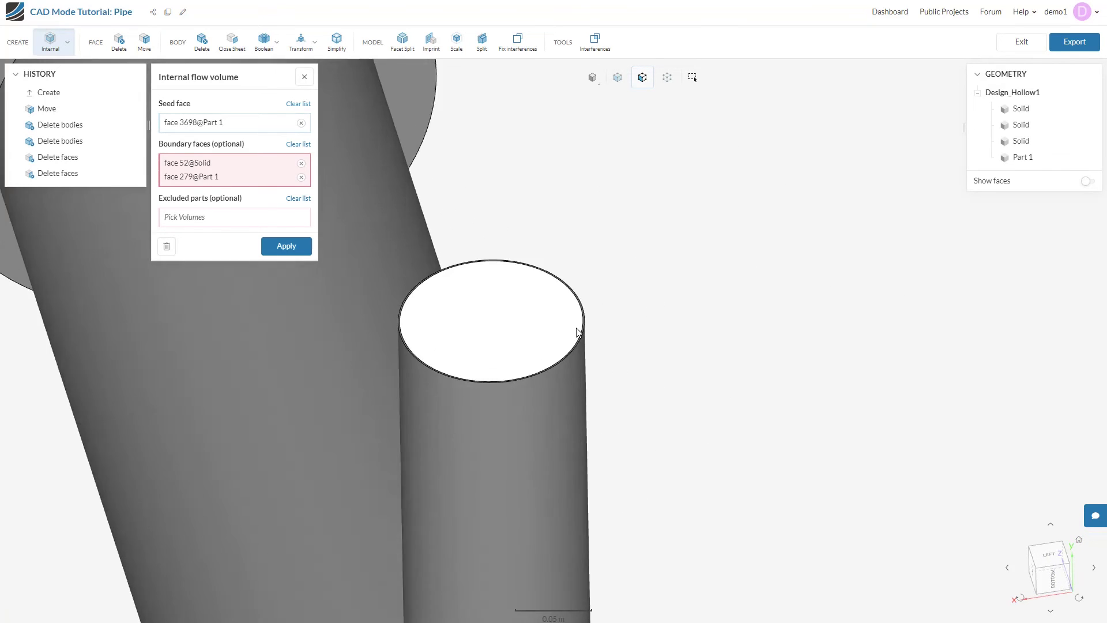
pyautogui.scroll(3, 609, 316)
pyautogui.click(610, 312)
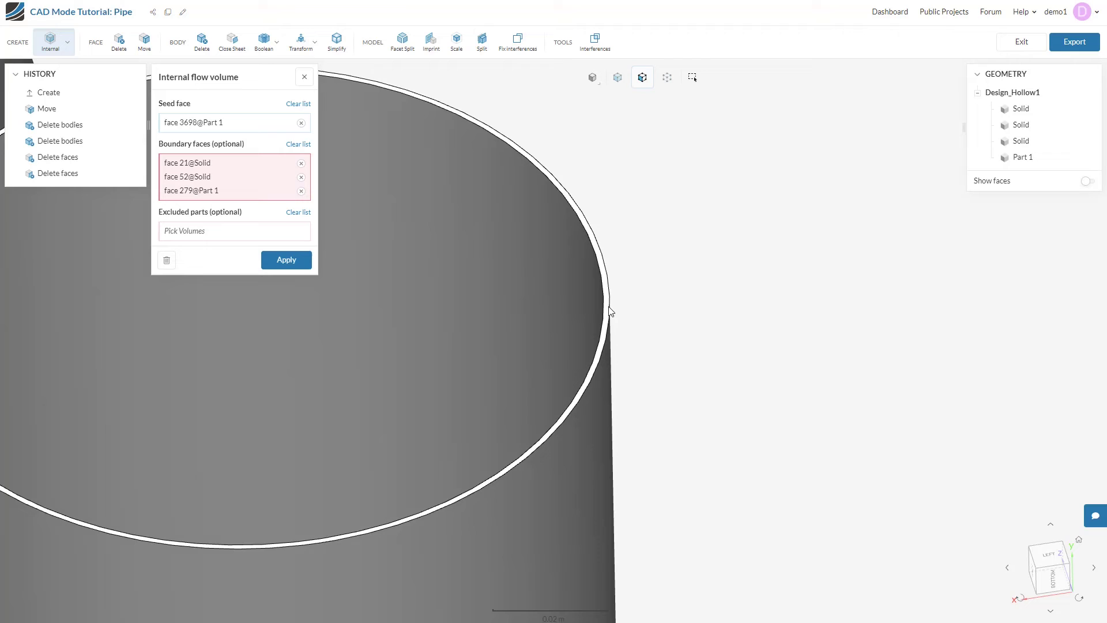
pyautogui.scroll(-3, 610, 312)
pyautogui.scroll(-3, 609, 320)
pyautogui.scroll(-2, 610, 324)
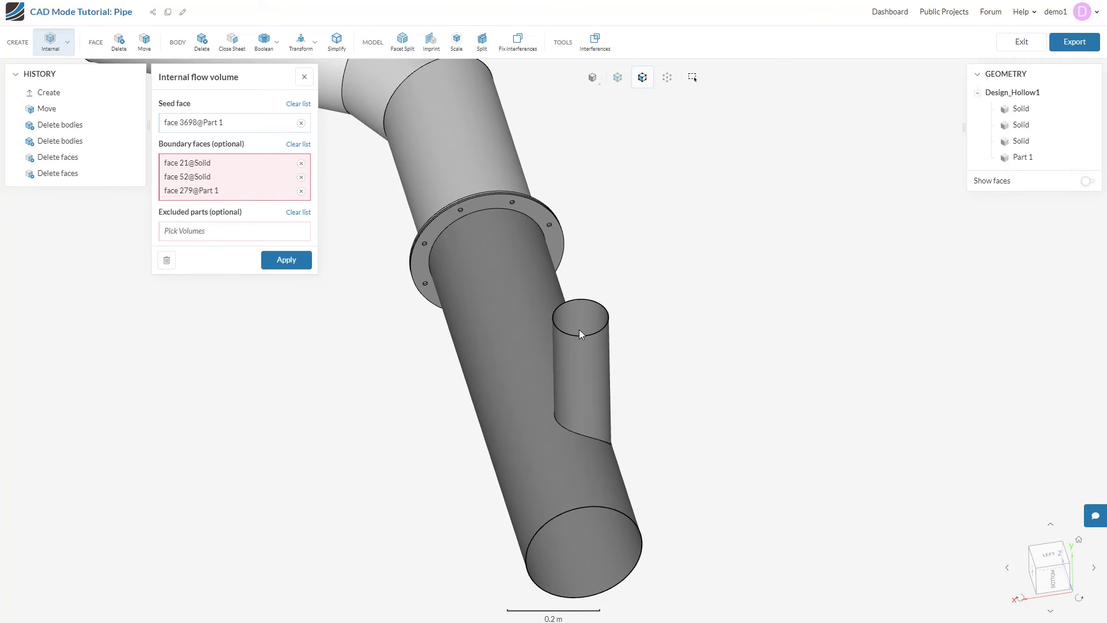
pyautogui.click(292, 261)
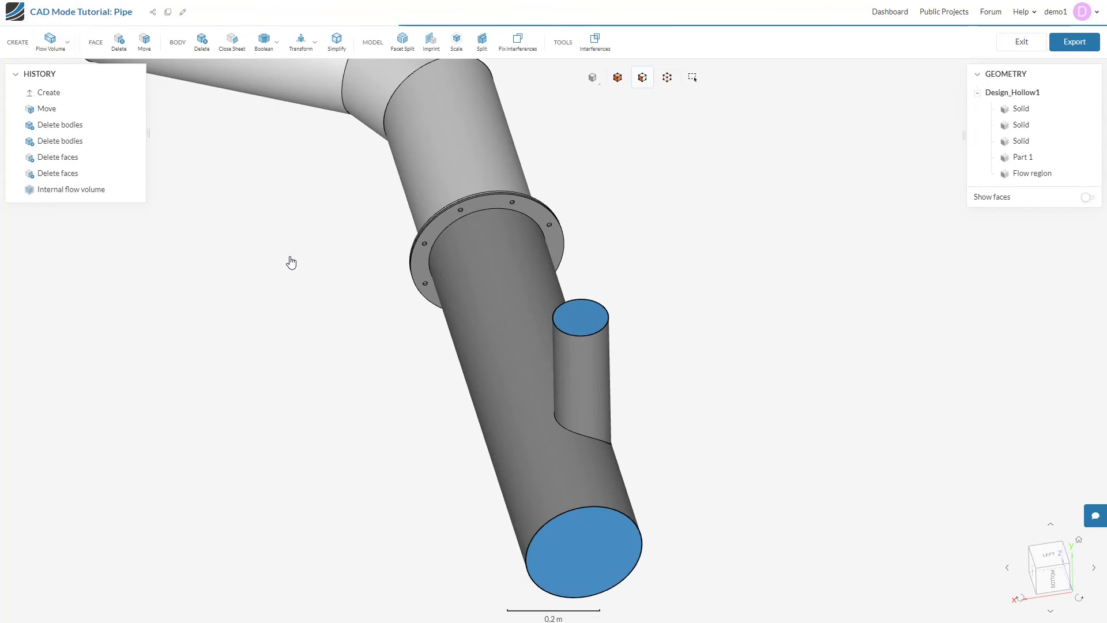
# Hide Part 1 and the Solid bodies so only the blue Flow region shows
pyautogui.moveTo(388, 458)
pyautogui.mouseDown()
pyautogui.moveTo(361, 338)
pyautogui.moveTo(464, 381)
pyautogui.moveTo(475, 372)
pyautogui.mouseUp()
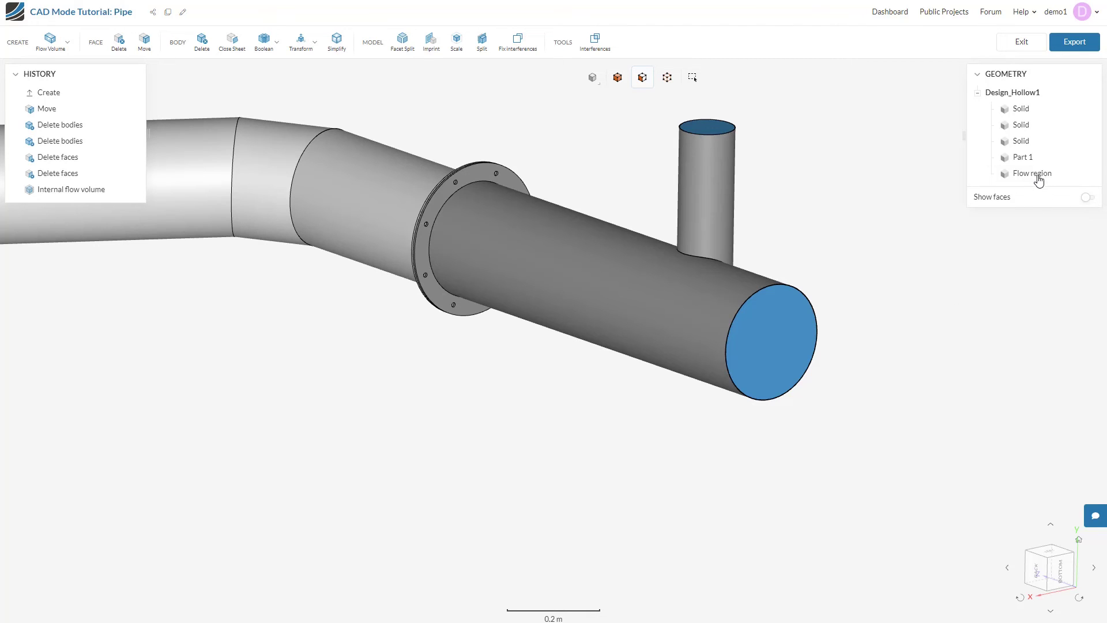
pyautogui.moveTo(1031, 173)
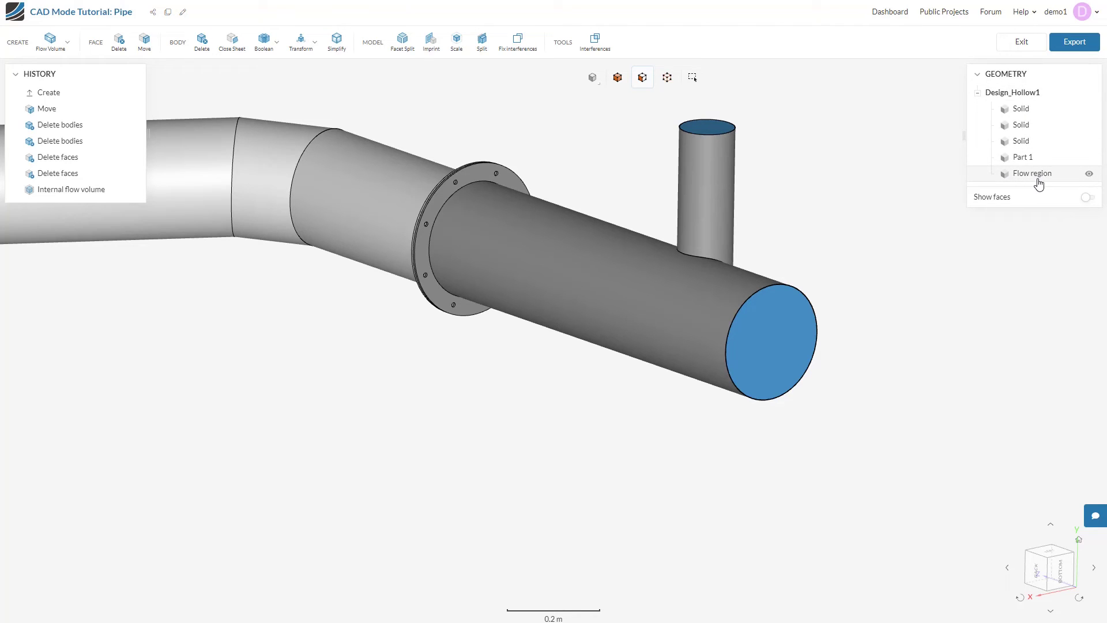
pyautogui.moveTo(934, 268)
pyautogui.mouseDown()
pyautogui.moveTo(739, 282)
pyautogui.moveTo(829, 294)
pyautogui.mouseUp()
pyautogui.click(1089, 157)
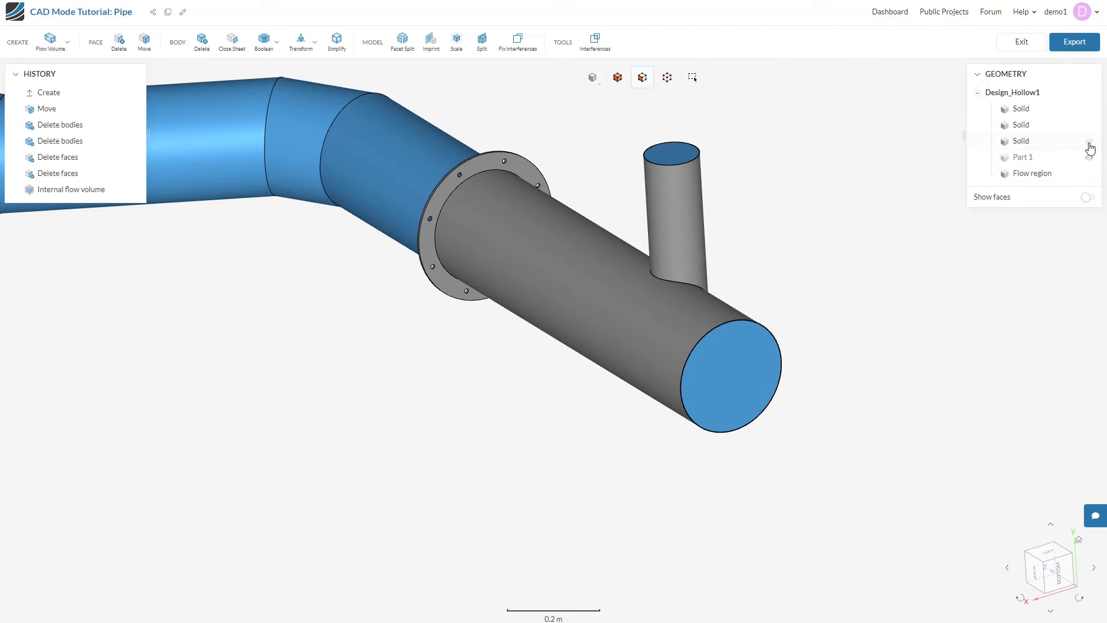
pyautogui.click(1089, 125)
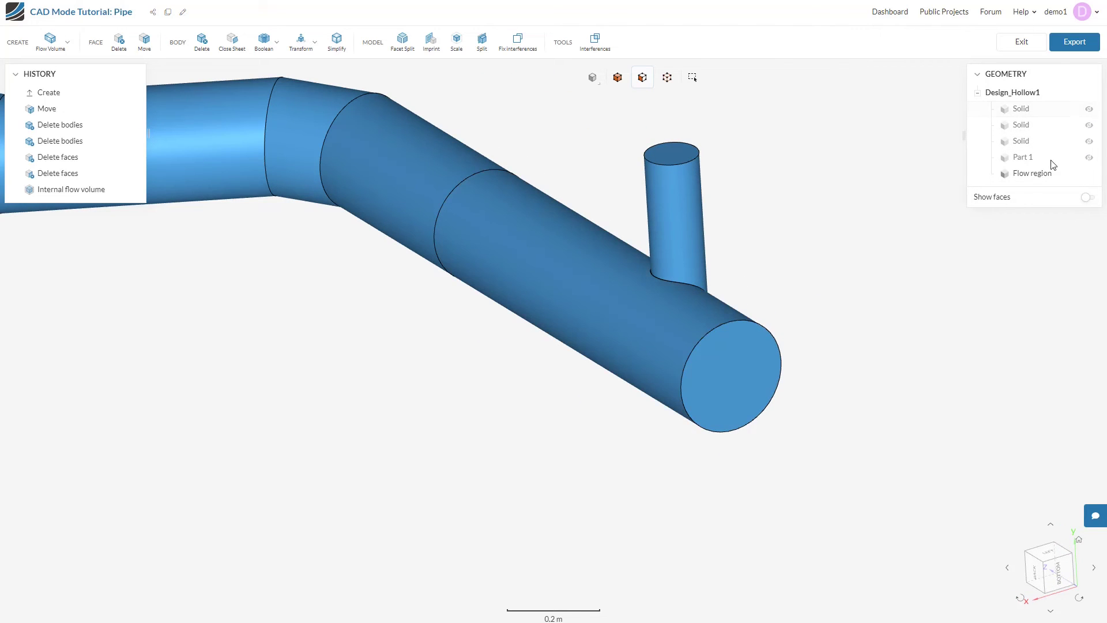
pyautogui.scroll(-5, 777, 307)
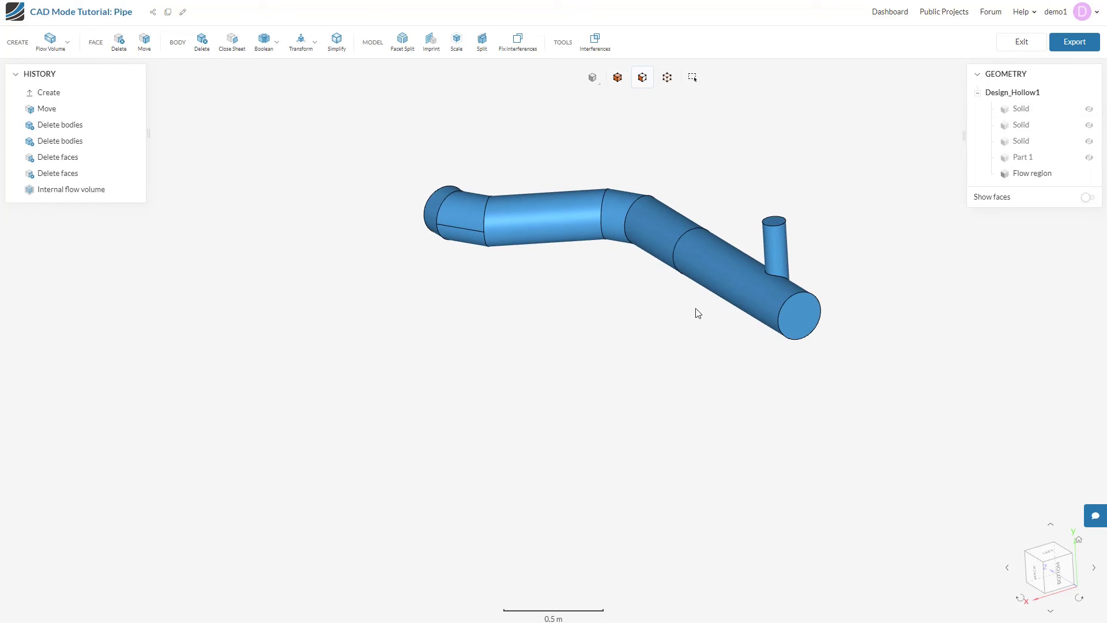
pyautogui.moveTo(697, 313)
pyautogui.mouseDown()
pyautogui.moveTo(541, 277)
pyautogui.moveTo(306, 271)
pyautogui.moveTo(168, 294)
pyautogui.moveTo(144, 320)
pyautogui.moveTo(210, 286)
pyautogui.moveTo(755, 346)
pyautogui.moveTo(615, 375)
pyautogui.mouseUp()
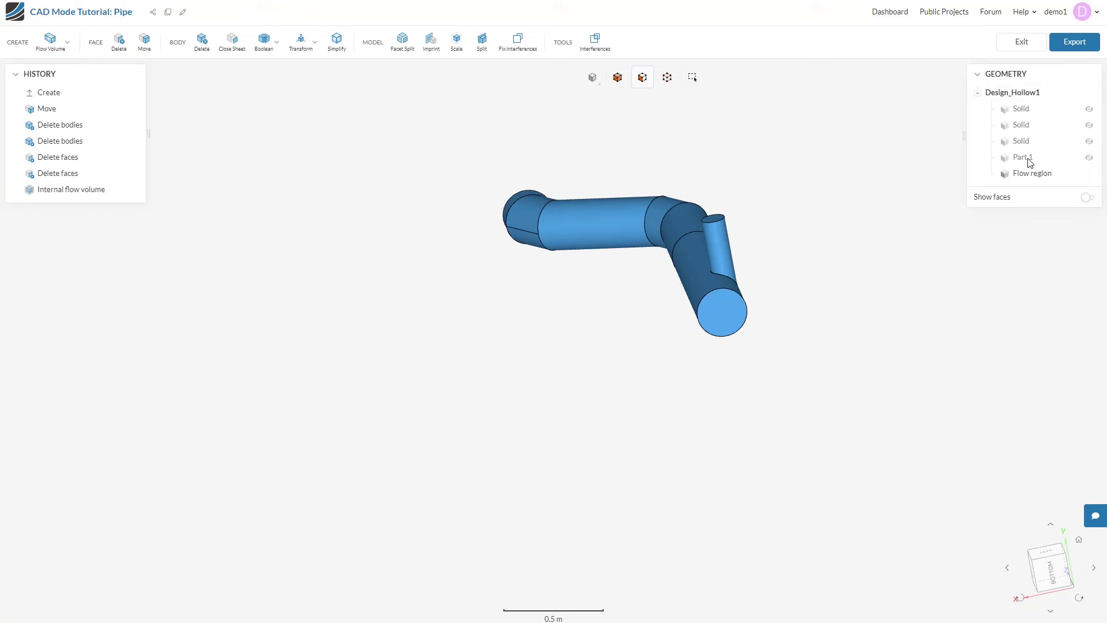
# Unhide Part 1 and the Solid bodies in the Geometry tree
pyautogui.click(1089, 158)
pyautogui.click(1089, 142)
pyautogui.click(1088, 108)
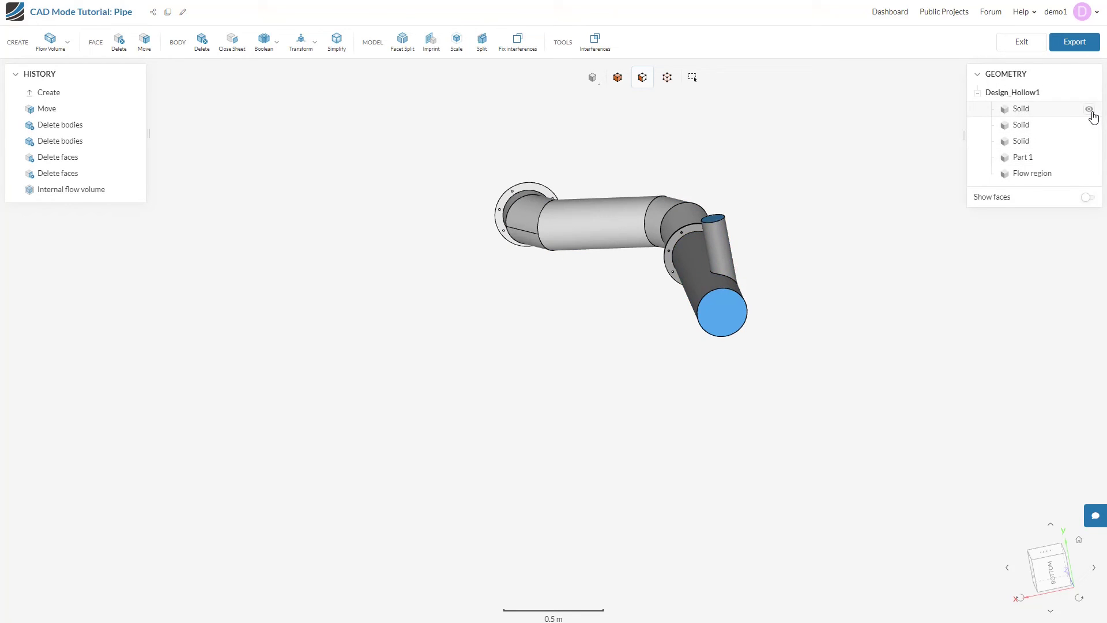
pyautogui.scroll(2, 753, 194)
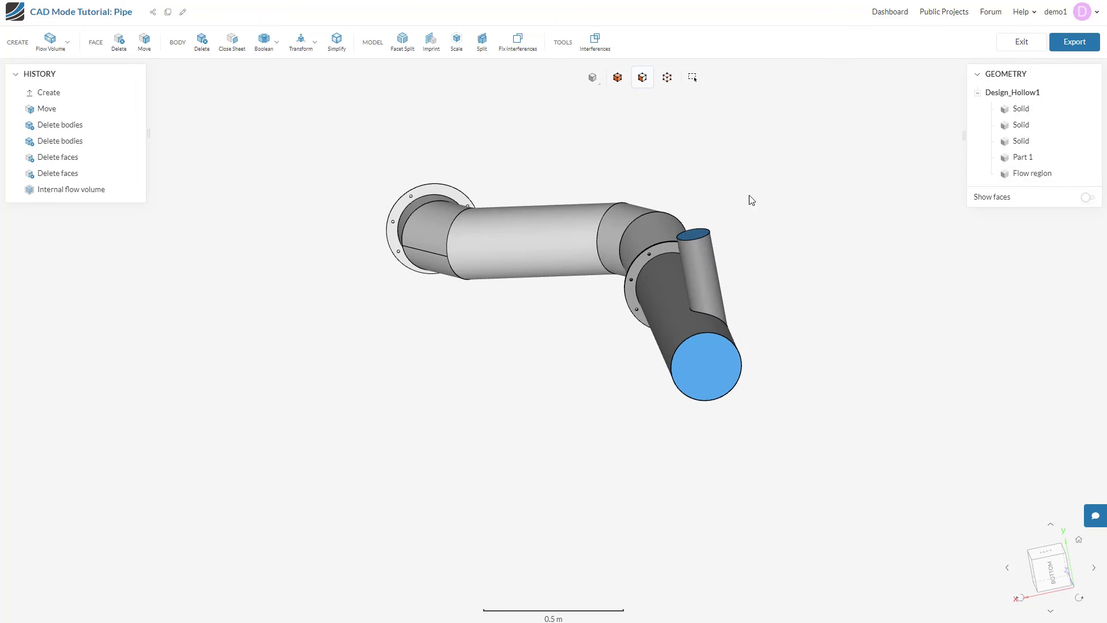
# Delete the three Solid bodies and Part 1, leaving only the Flow region
pyautogui.click(201, 45)
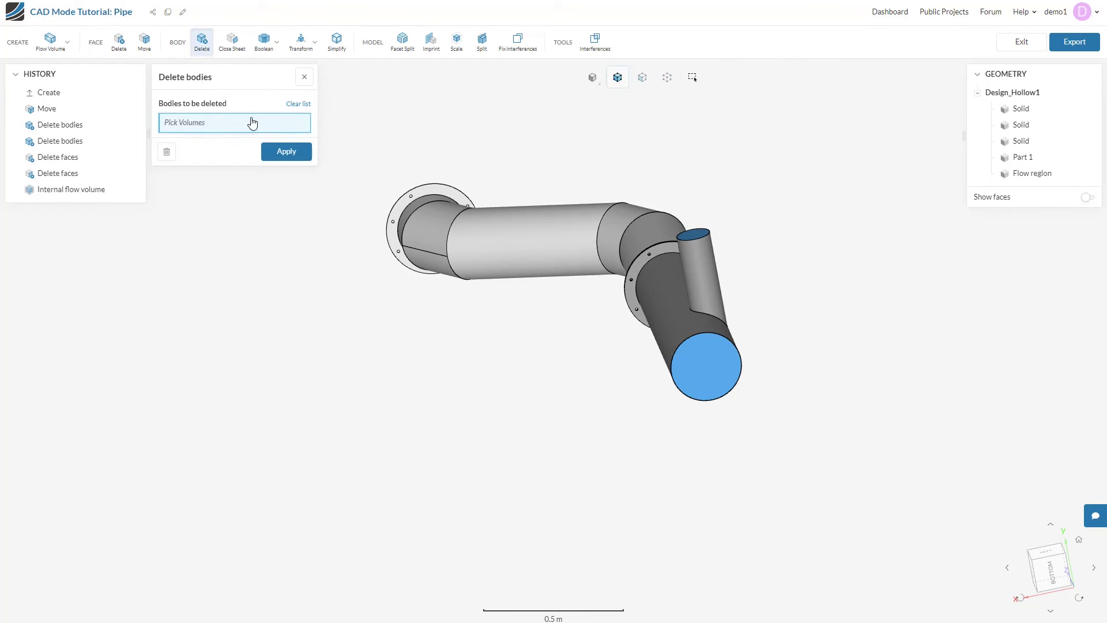
pyautogui.click(1021, 110)
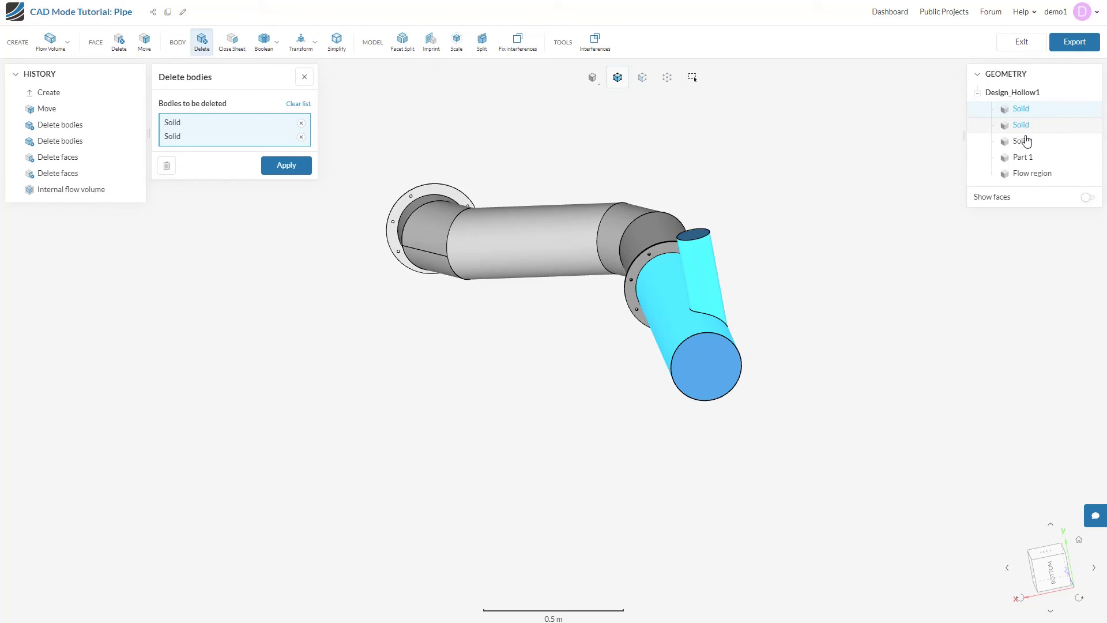
pyautogui.click(1021, 141)
pyautogui.click(1023, 158)
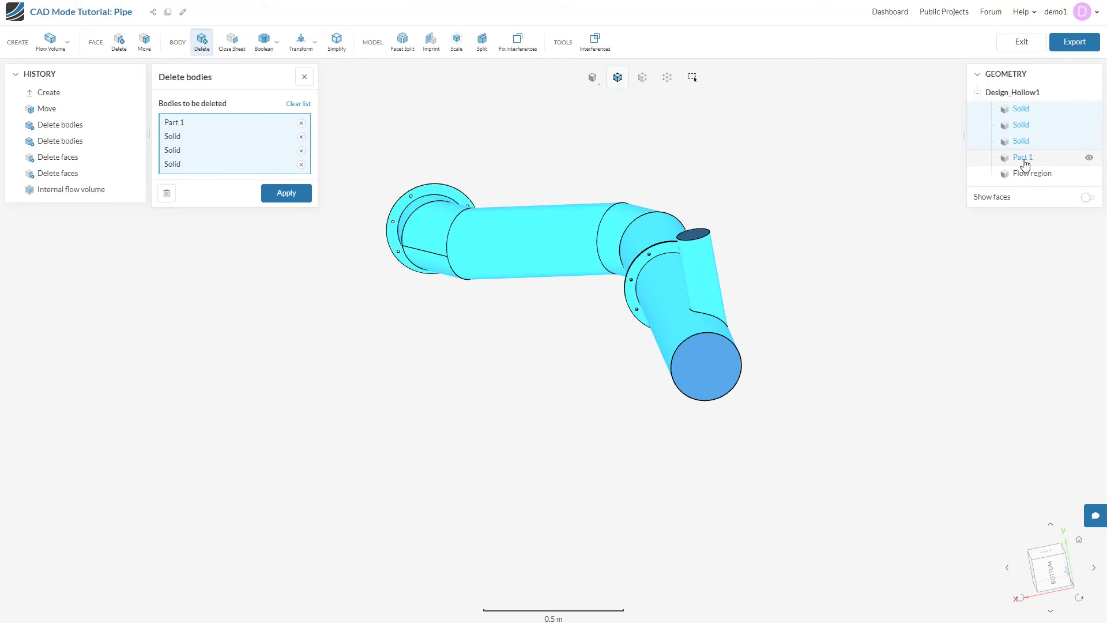
pyautogui.click(278, 199)
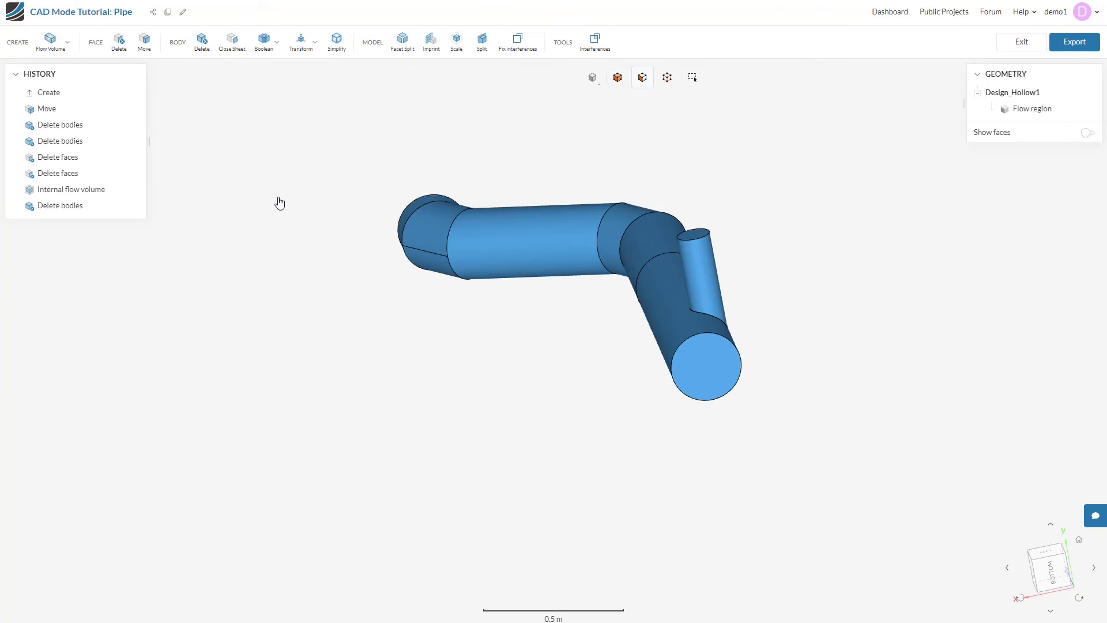
# Select the branch top face and main pipe left end face for a 0.3 m face move
pyautogui.moveTo(801, 337)
pyautogui.mouseDown()
pyautogui.moveTo(705, 283)
pyautogui.moveTo(486, 360)
pyautogui.moveTo(484, 374)
pyautogui.moveTo(533, 373)
pyautogui.mouseUp()
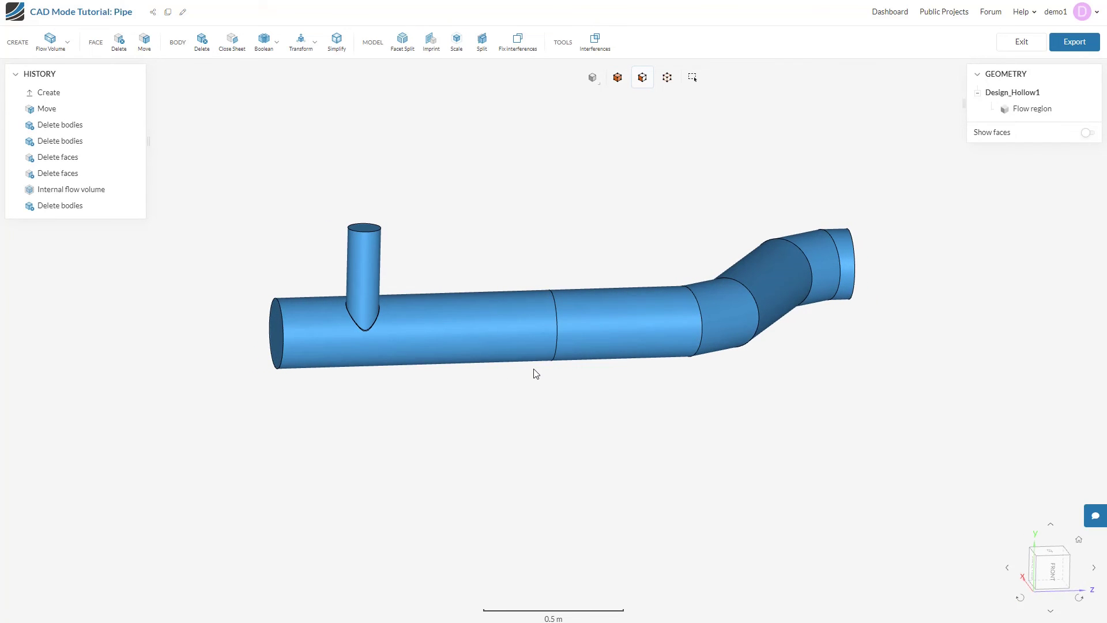
pyautogui.moveTo(533, 374); pyautogui.dragTo(562, 375)
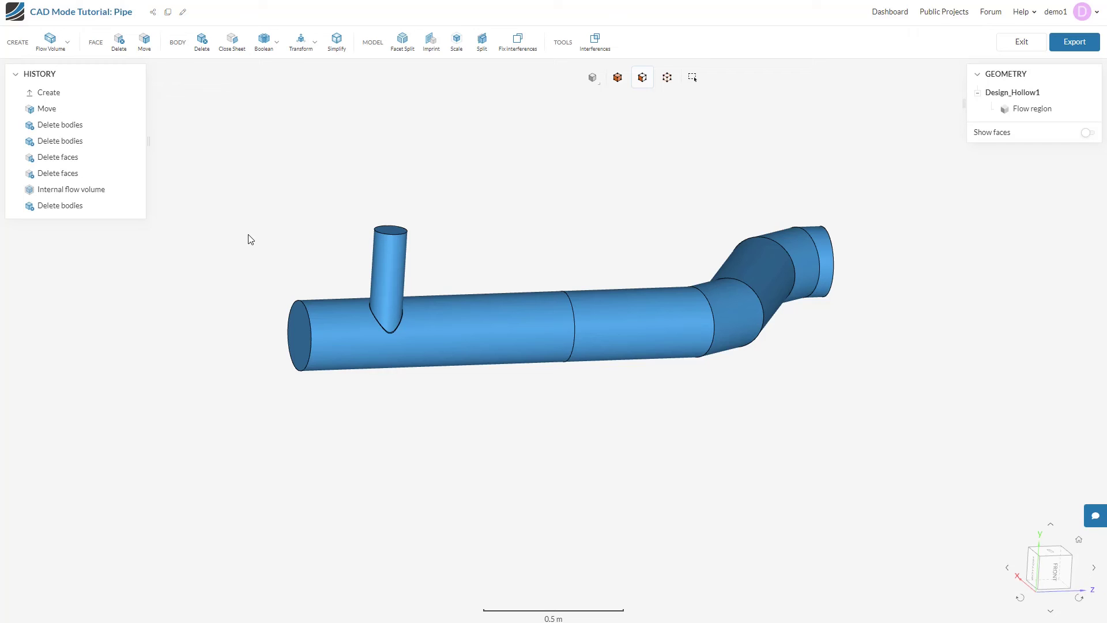
pyautogui.moveTo(249, 240); pyautogui.dragTo(267, 269)
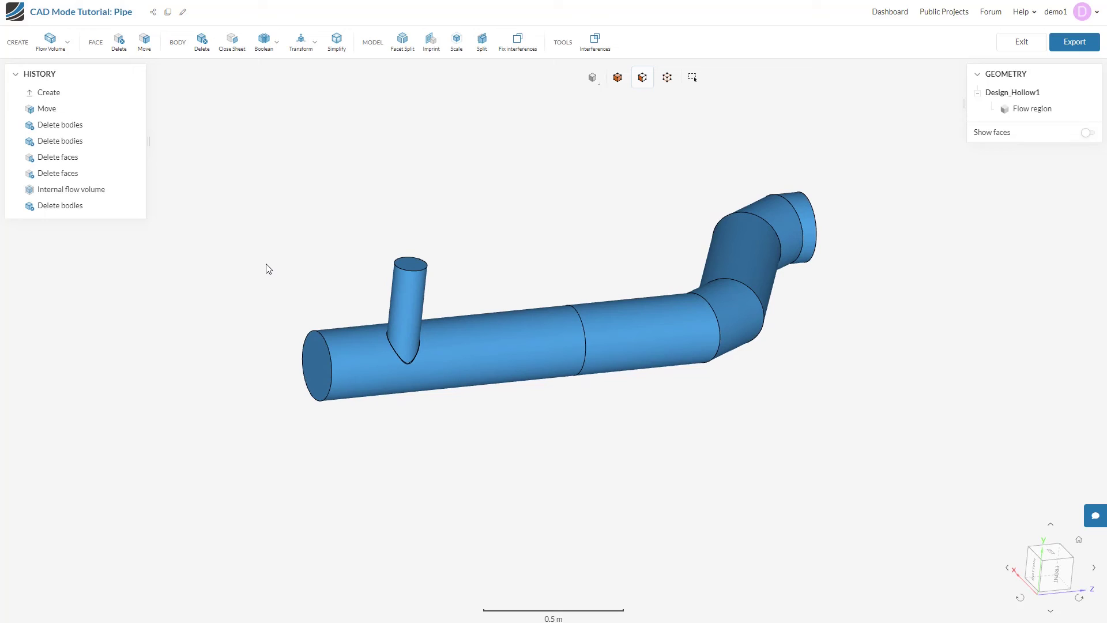
pyautogui.click(407, 265)
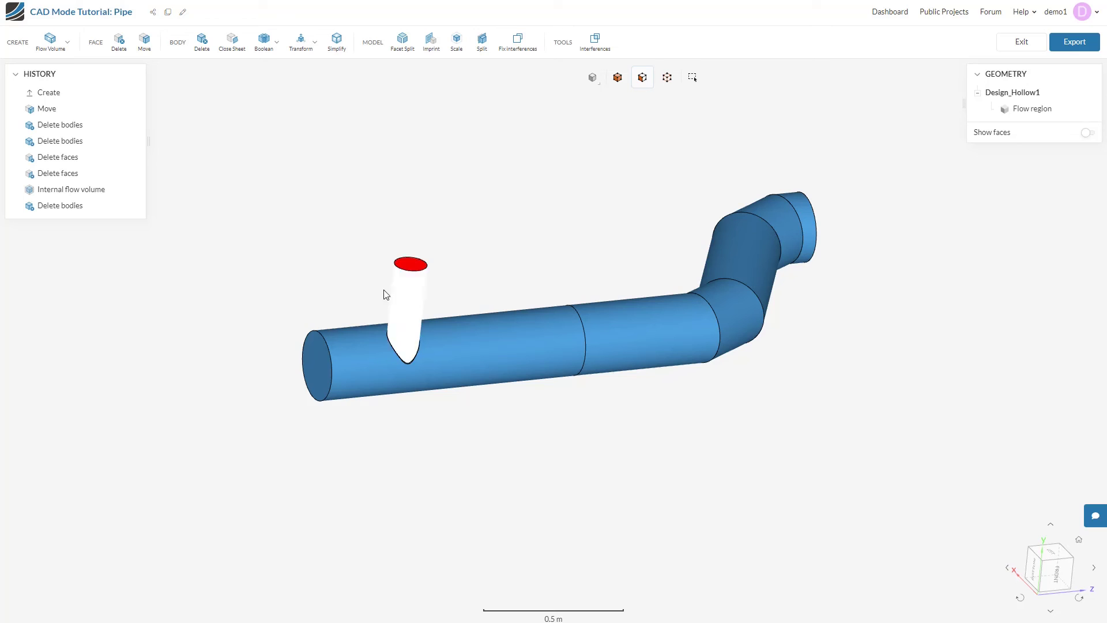
pyautogui.click(326, 364)
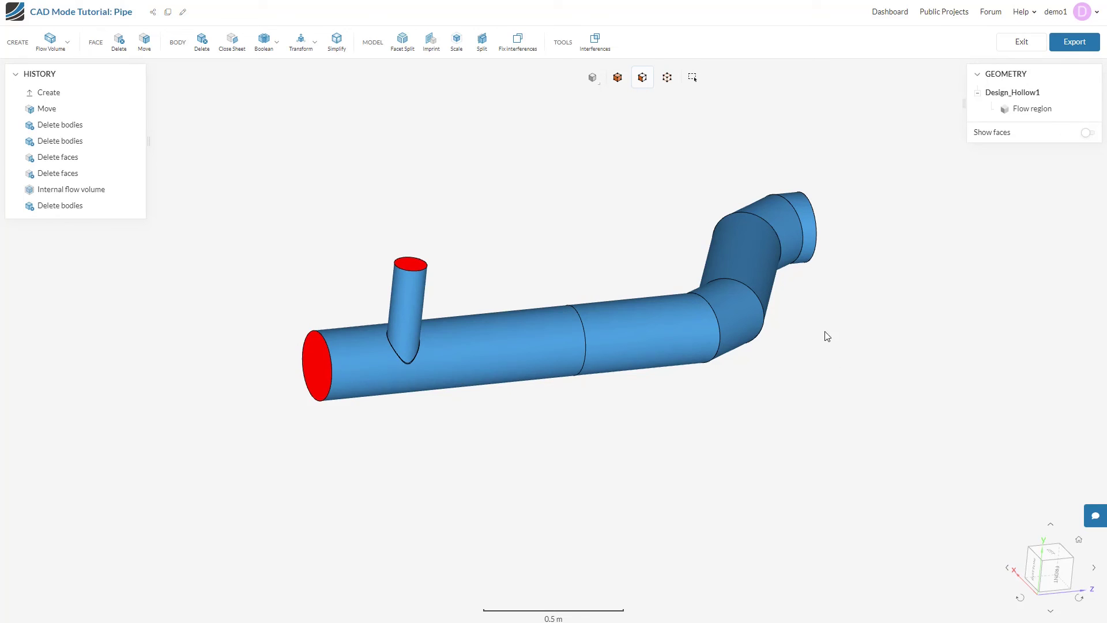
pyautogui.moveTo(826, 337); pyautogui.dragTo(658, 338)
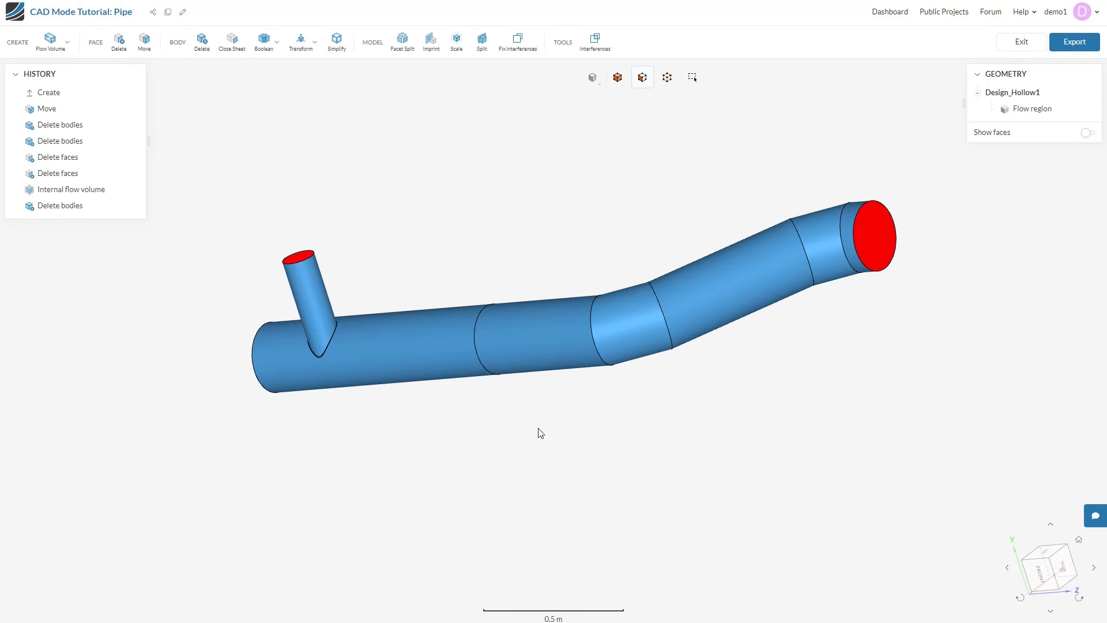
pyautogui.moveTo(539, 432)
pyautogui.mouseDown()
pyautogui.moveTo(671, 405)
pyautogui.moveTo(618, 412)
pyautogui.moveTo(648, 410)
pyautogui.mouseUp()
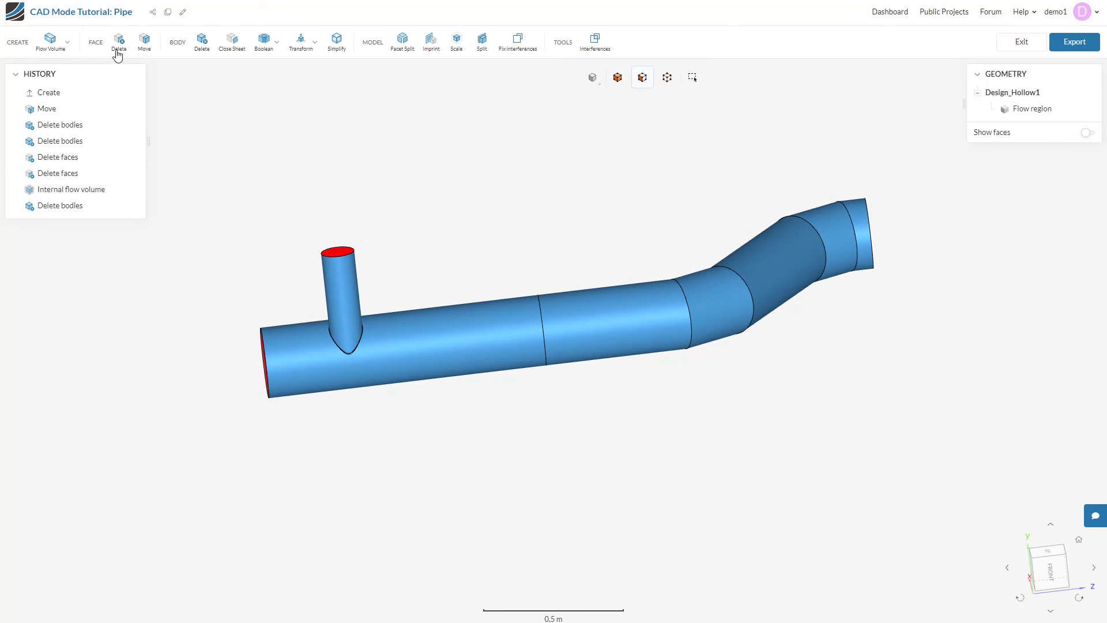
pyautogui.click(145, 44)
pyautogui.write('0.3')
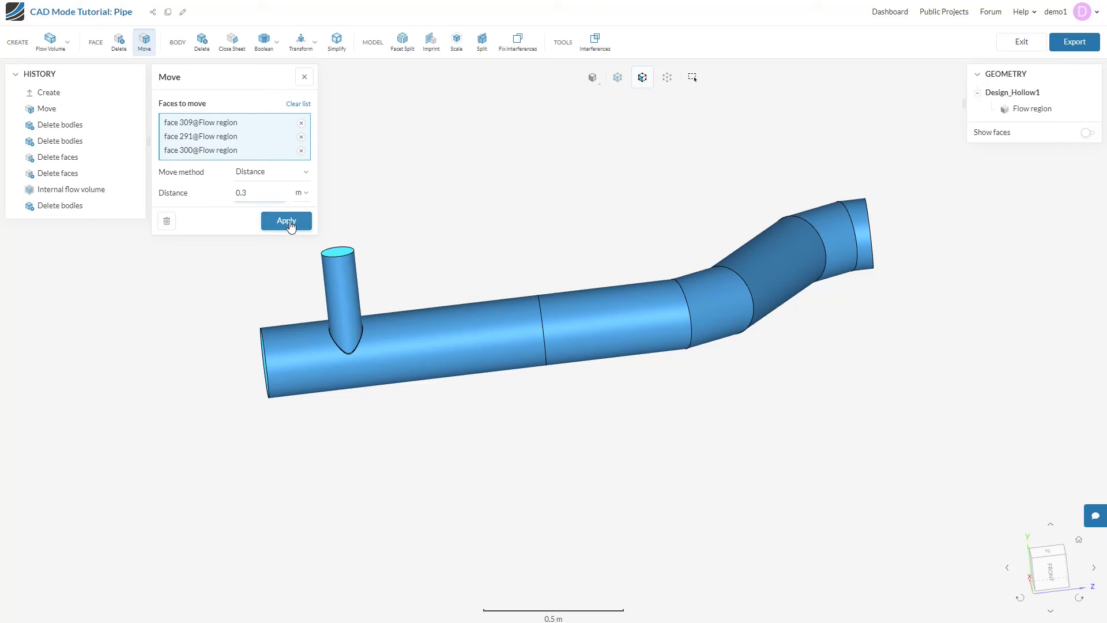
pyautogui.click(292, 226)
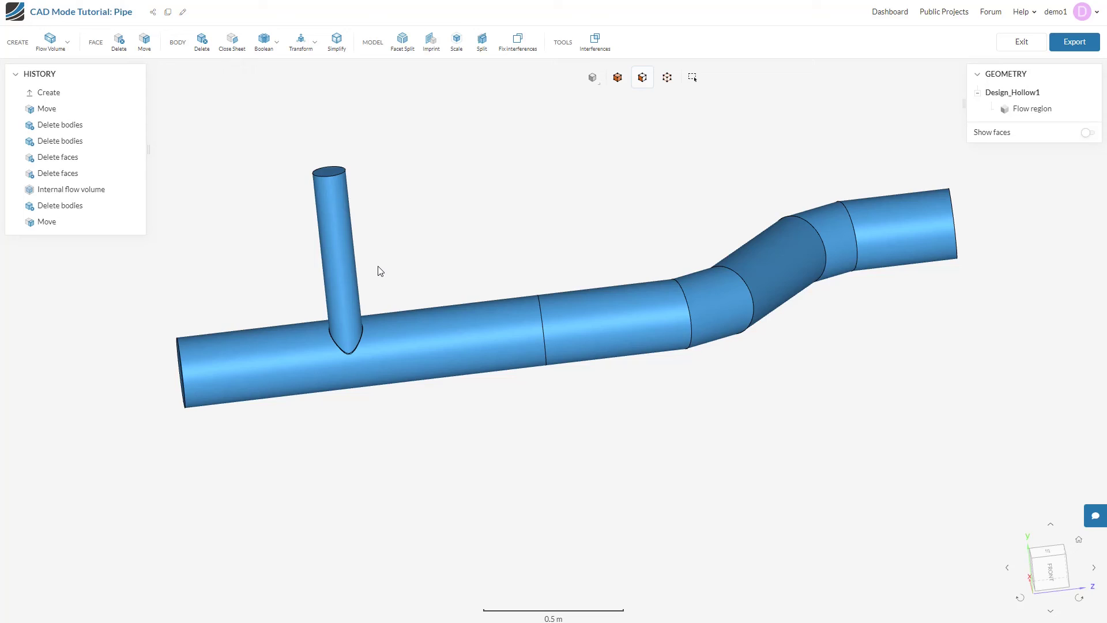
pyautogui.moveTo(378, 272)
pyautogui.mouseDown()
pyautogui.moveTo(553, 259)
pyautogui.moveTo(544, 291)
pyautogui.moveTo(535, 253)
pyautogui.moveTo(421, 275)
pyautogui.mouseUp()
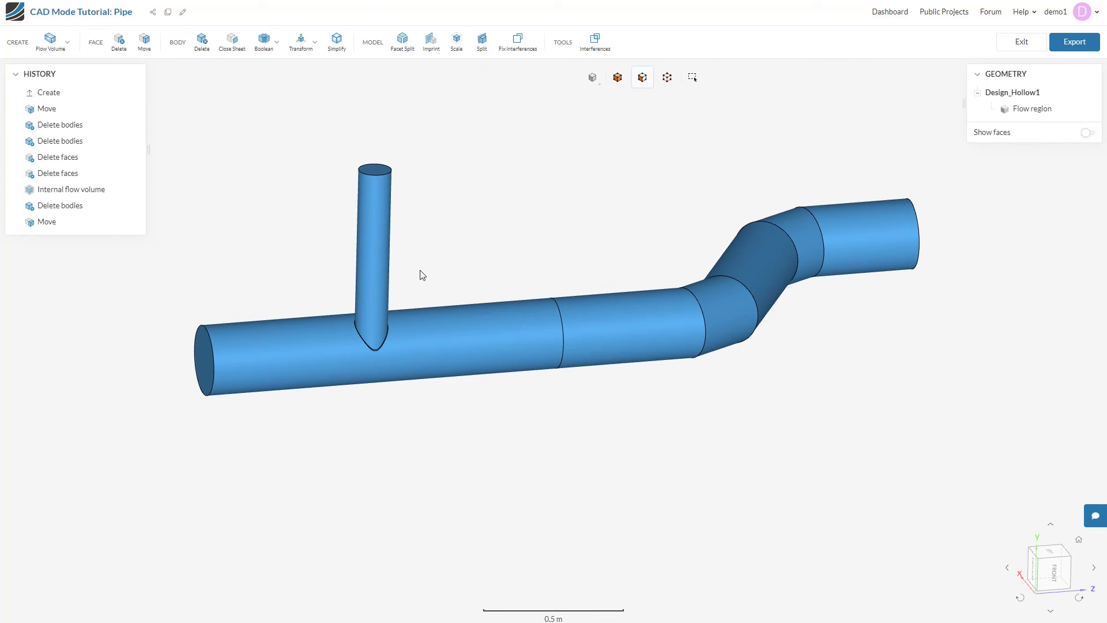
# Export the flow volume from CAD mode as 'Copy of Design_Hollow1' and review it
pyautogui.click(1073, 43)
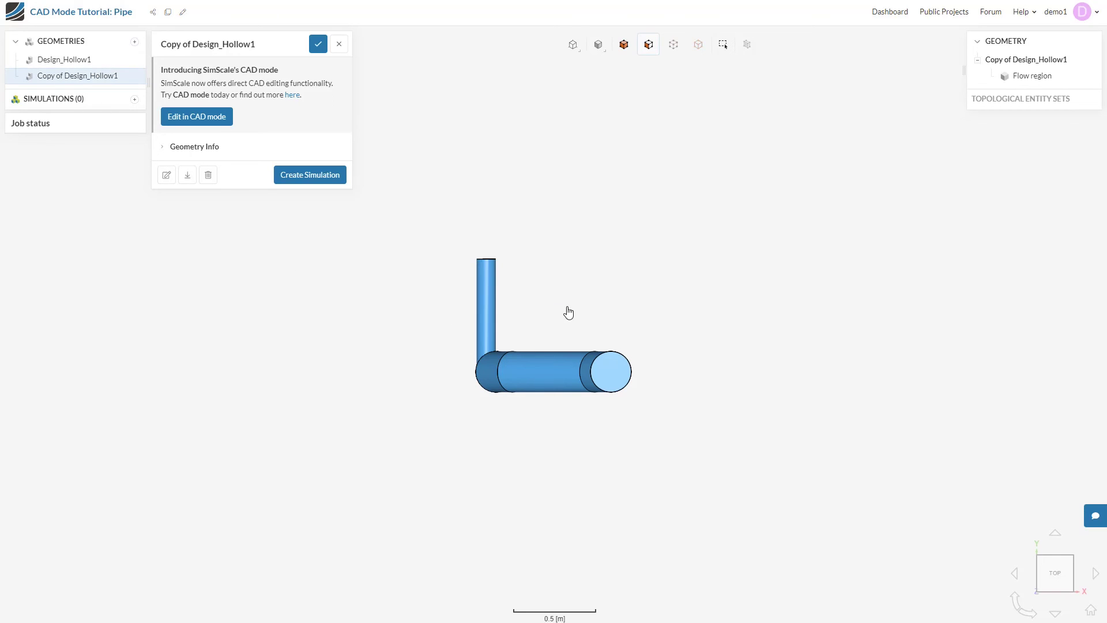
pyautogui.moveTo(568, 311)
pyautogui.mouseDown()
pyautogui.moveTo(304, 366)
pyautogui.moveTo(348, 338)
pyautogui.moveTo(361, 356)
pyautogui.mouseUp()
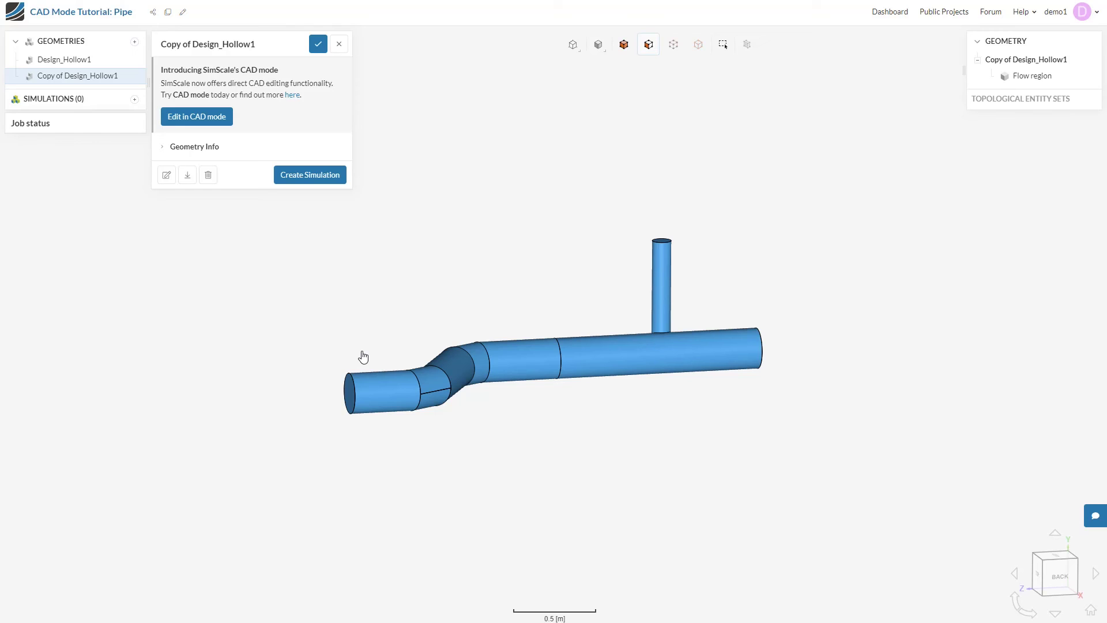
# Create a new Incompressible simulation for the exported flow region geometry
pyautogui.click(309, 174)
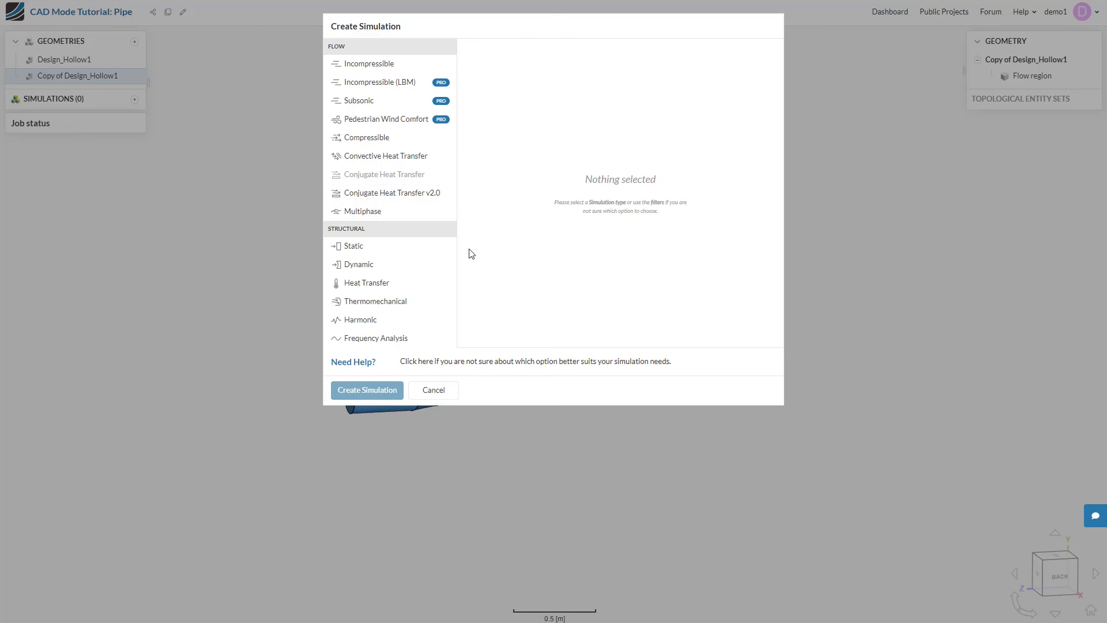
pyautogui.click(380, 72)
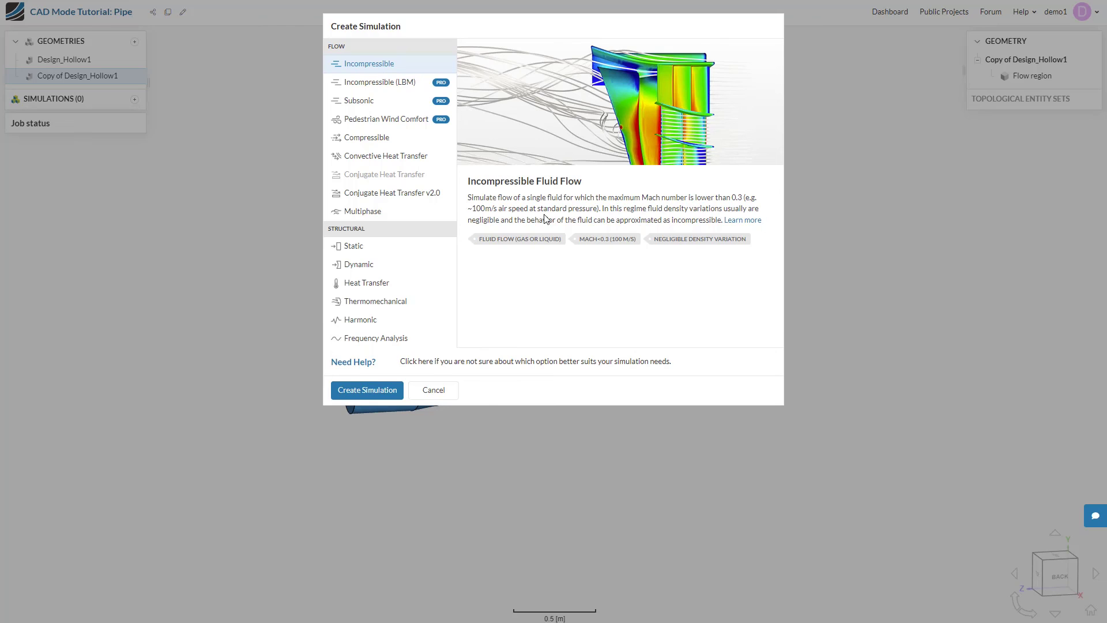
pyautogui.click(358, 392)
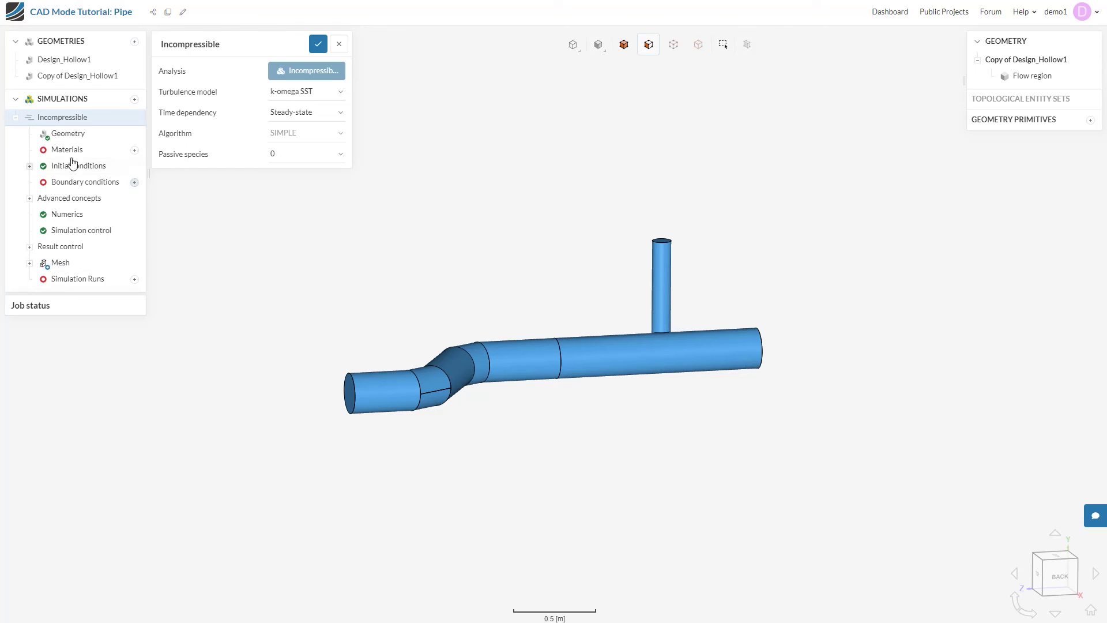
# Assign Water as the material of the Flow region
pyautogui.click(71, 153)
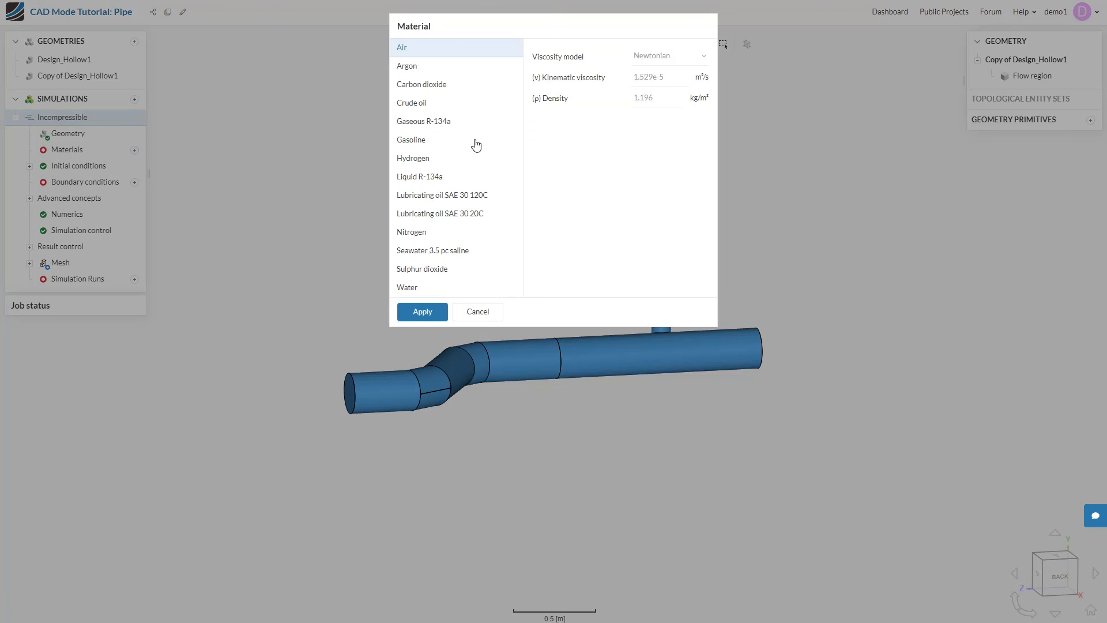
pyautogui.click(412, 289)
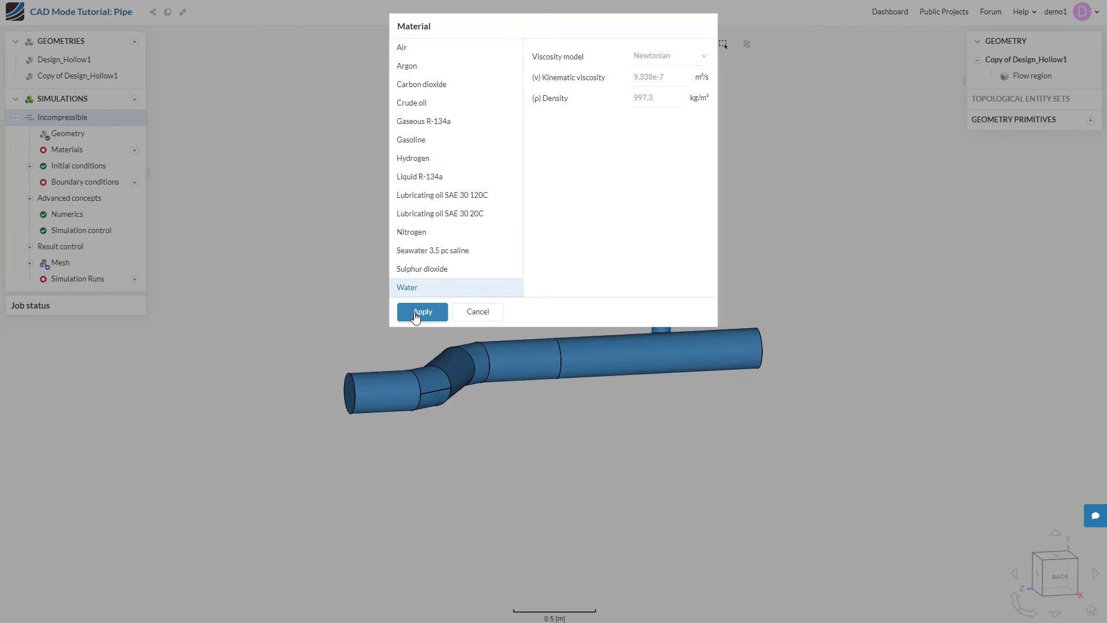
pyautogui.click(423, 311)
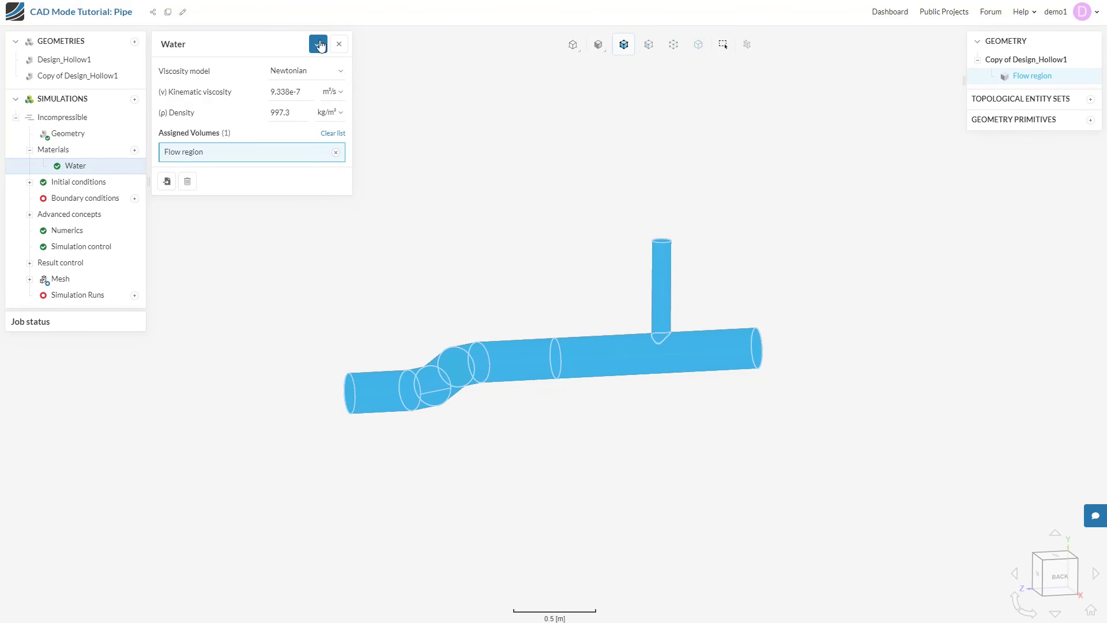
pyautogui.click(318, 44)
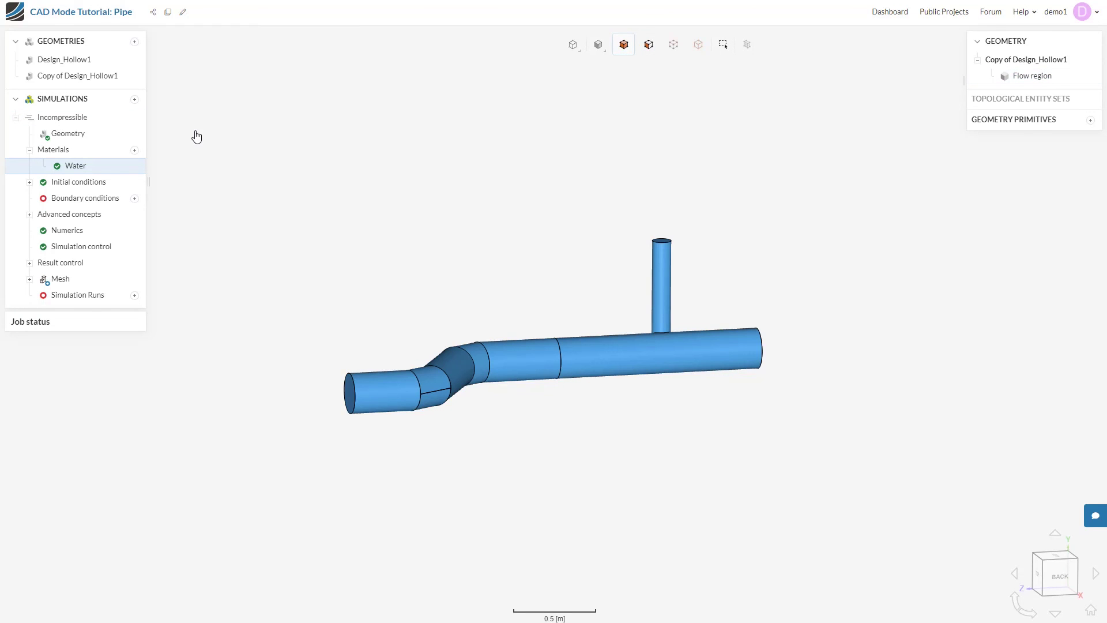
# Add a Velocity inlet boundary condition
pyautogui.click(134, 199)
pyautogui.click(177, 209)
# Set the first velocity inlet on the main pipe's open end at Uz = 1 m/s
pyautogui.moveTo(820, 329)
pyautogui.mouseDown()
pyautogui.moveTo(359, 332)
pyautogui.moveTo(280, 447)
pyautogui.moveTo(375, 455)
pyautogui.mouseUp()
pyautogui.click(395, 425)
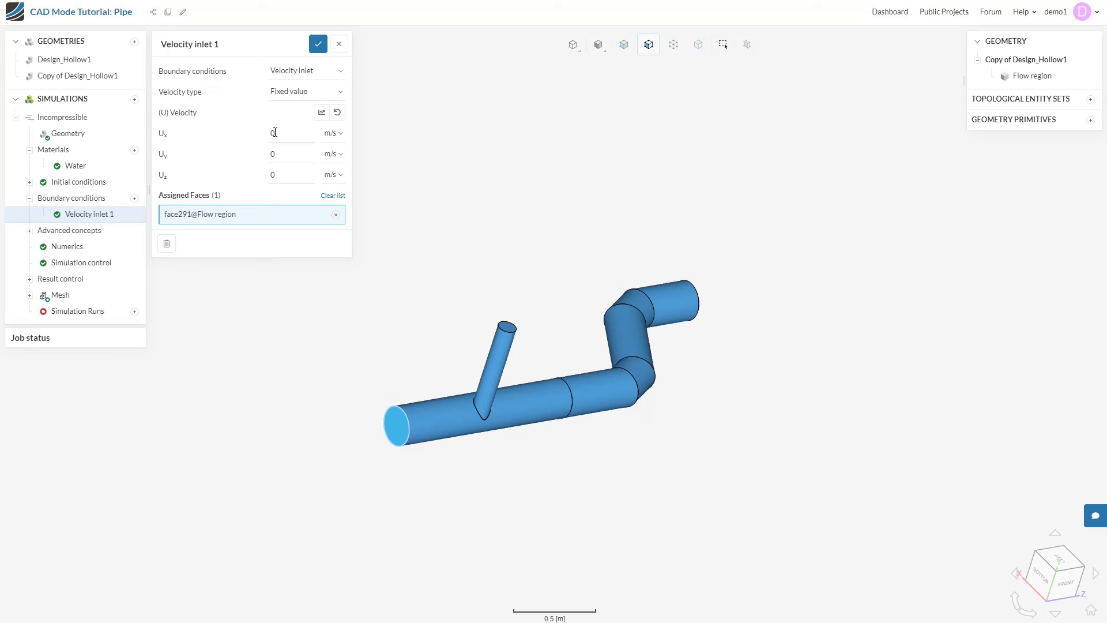
pyautogui.doubleClick(278, 176)
pyautogui.write('1')
pyautogui.click(314, 45)
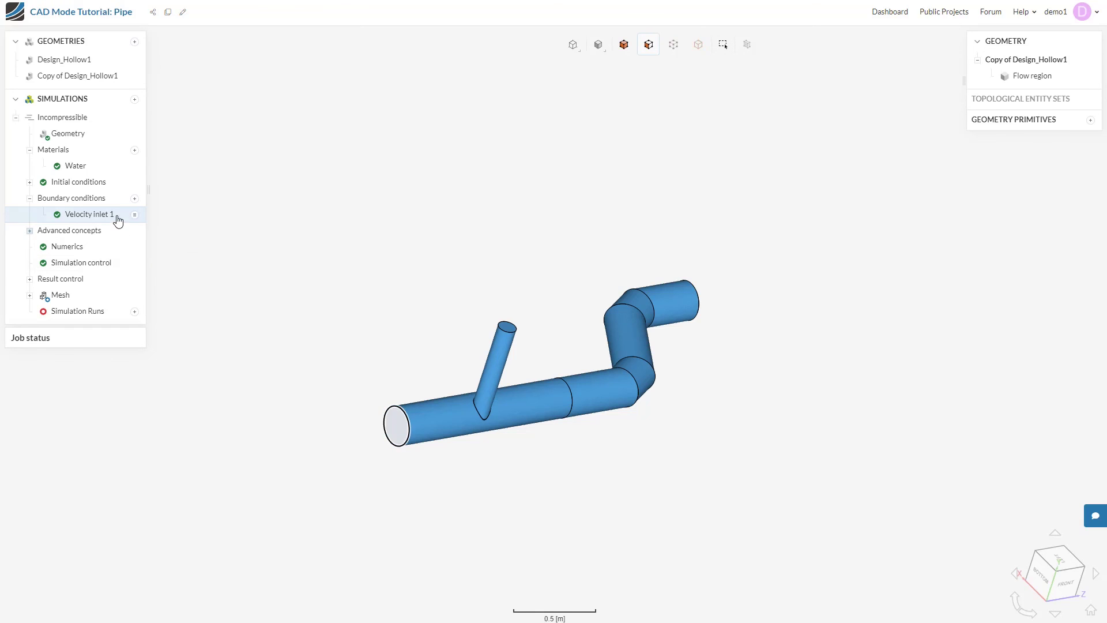
# Add a second velocity inlet on the branch top face at Uy = -0.5 m/s
pyautogui.click(133, 198)
pyautogui.click(181, 202)
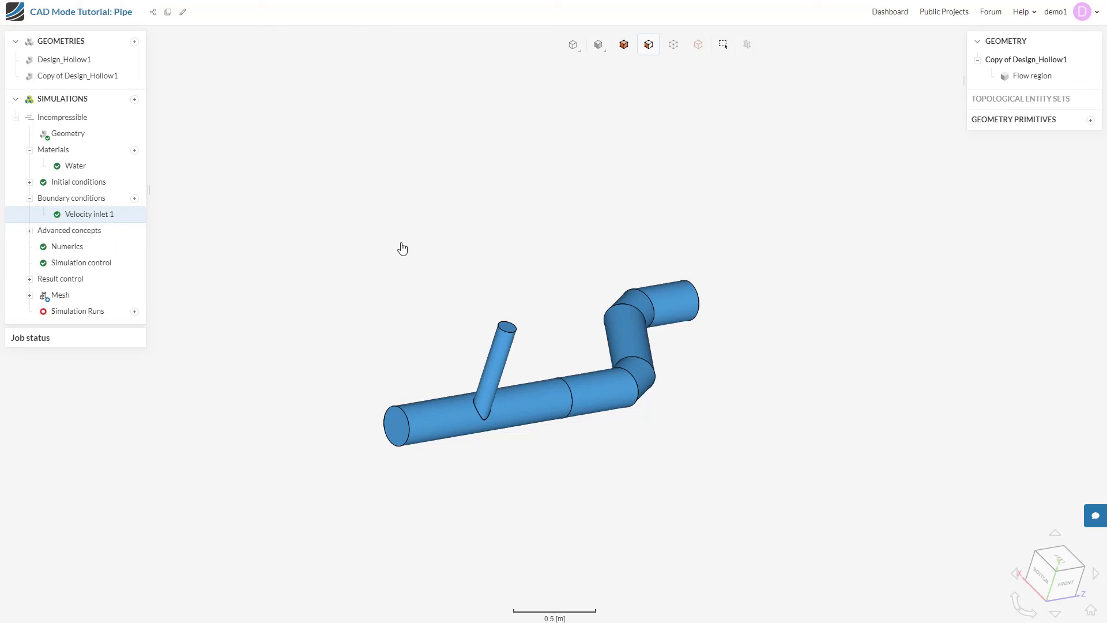
pyautogui.click(475, 355)
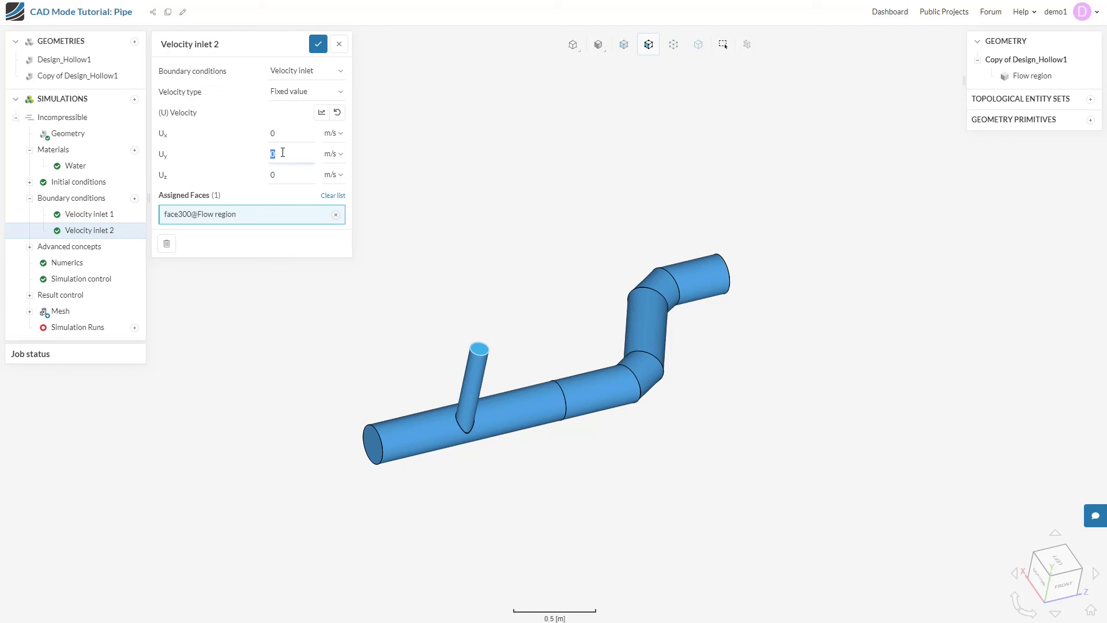
pyautogui.write('-0.5')
pyautogui.click(319, 45)
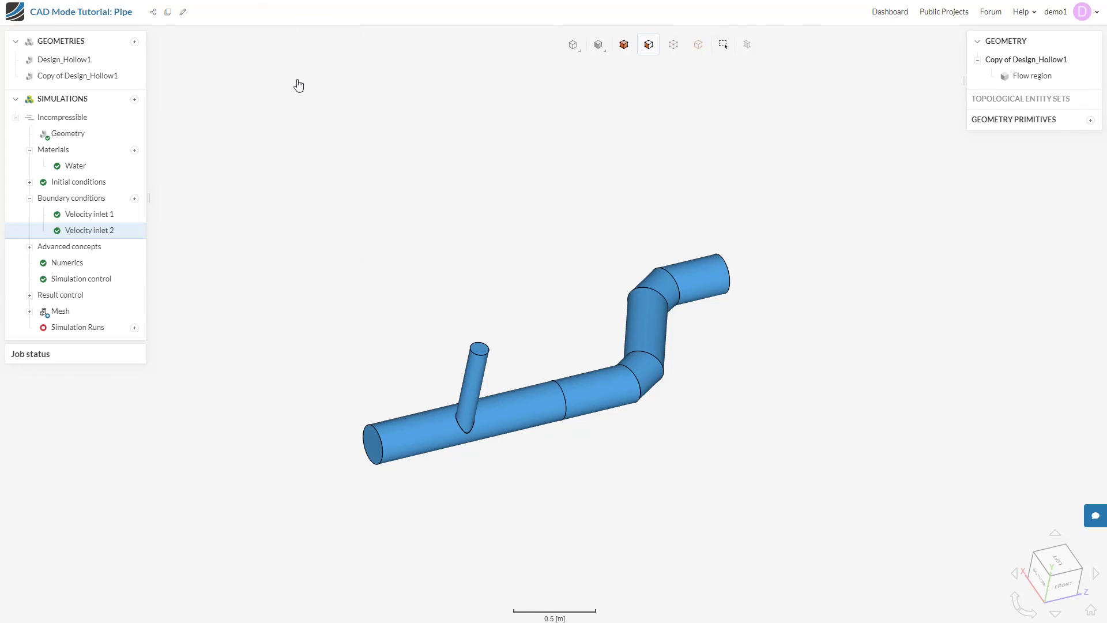
# Make the far main-pipe end a 0 Pa pressure outlet and review simulation control
pyautogui.click(135, 199)
pyautogui.moveTo(773, 334); pyautogui.dragTo(662, 325)
pyautogui.click(706, 297)
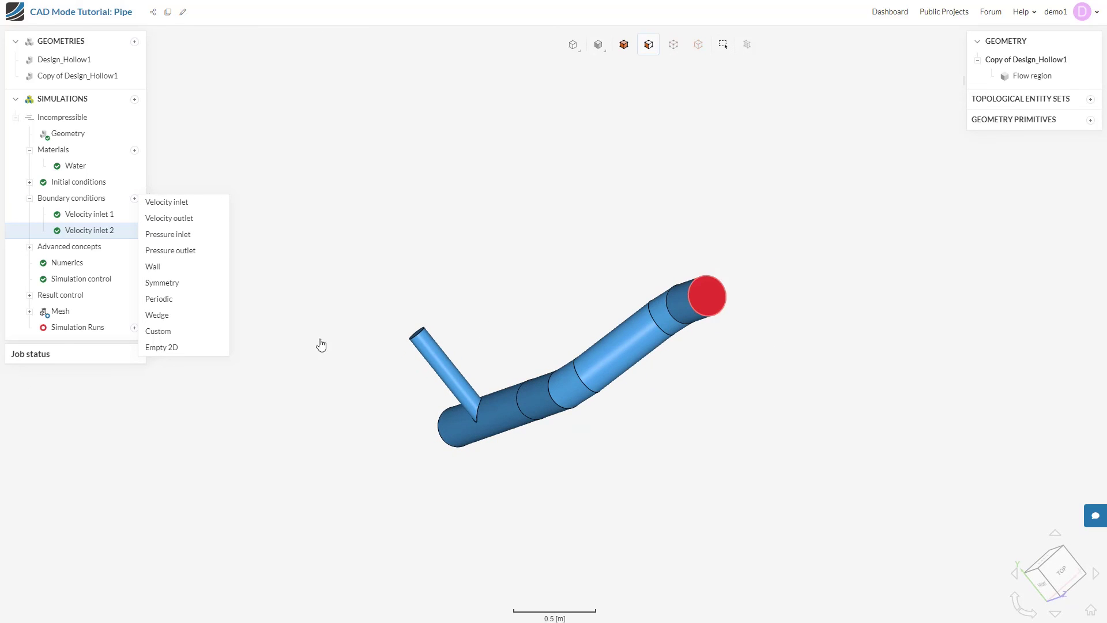
pyautogui.click(180, 251)
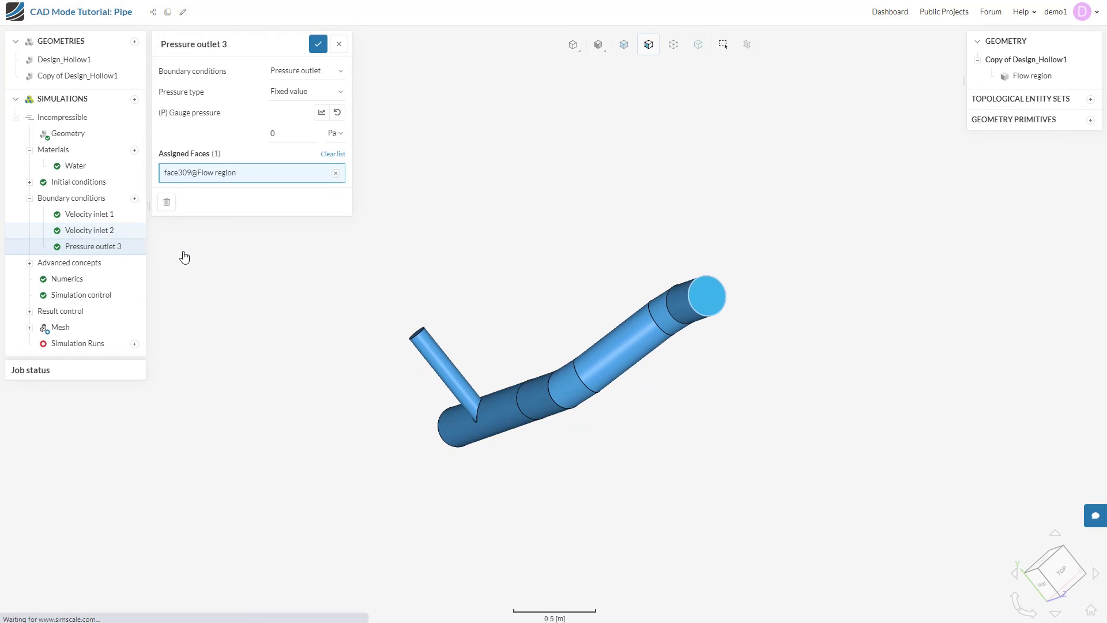
pyautogui.click(317, 43)
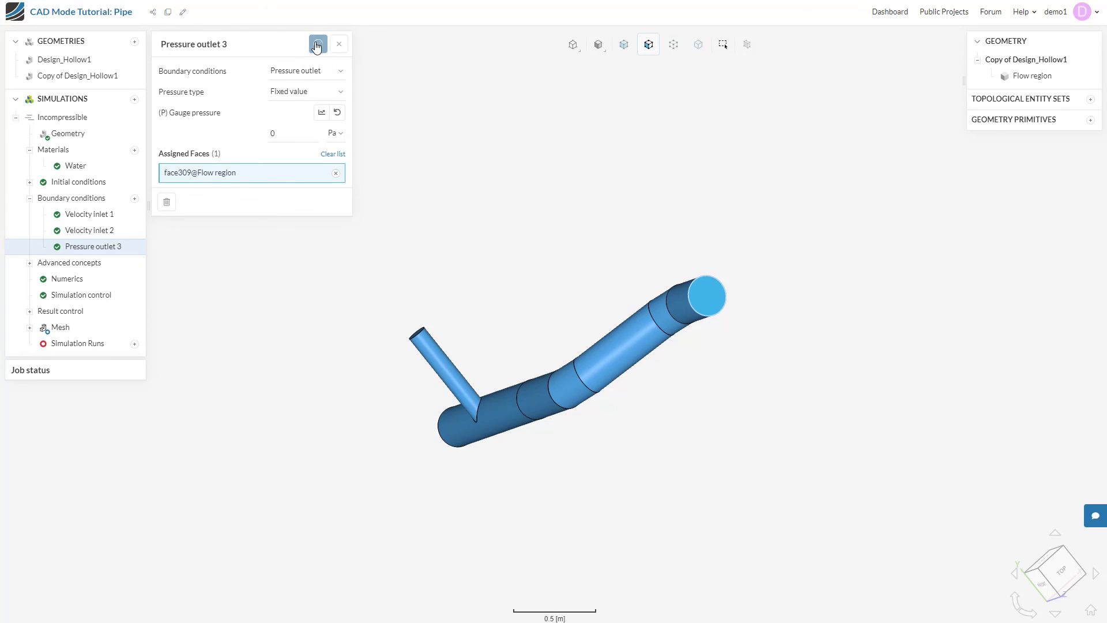
pyautogui.click(82, 294)
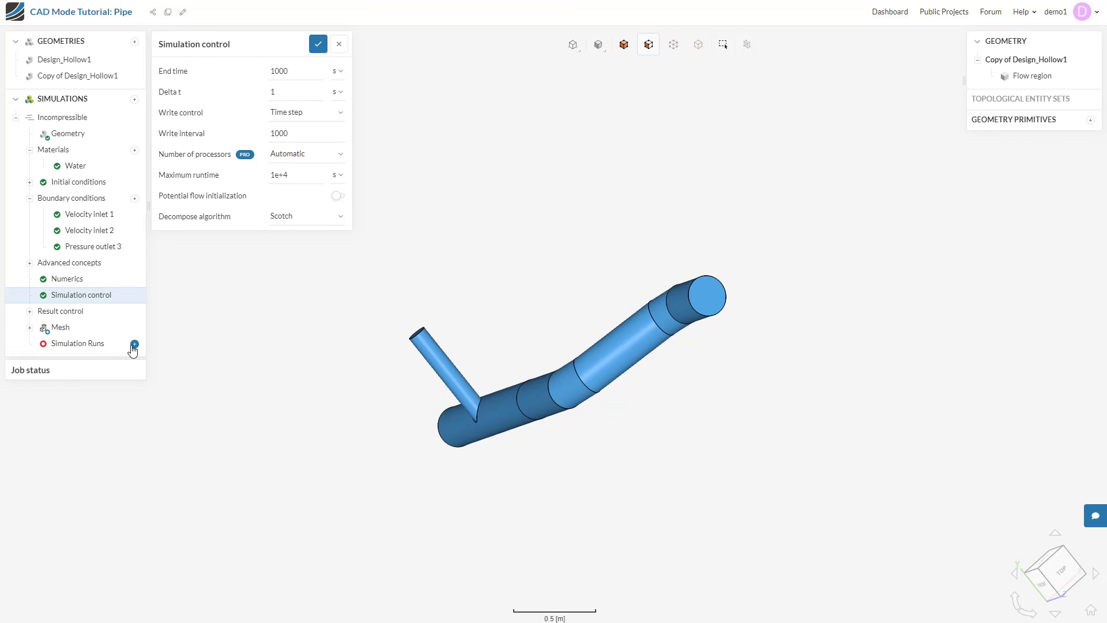
# Create a new simulation run named 'Run 1' and start it after reviewing the mesh
pyautogui.click(62, 329)
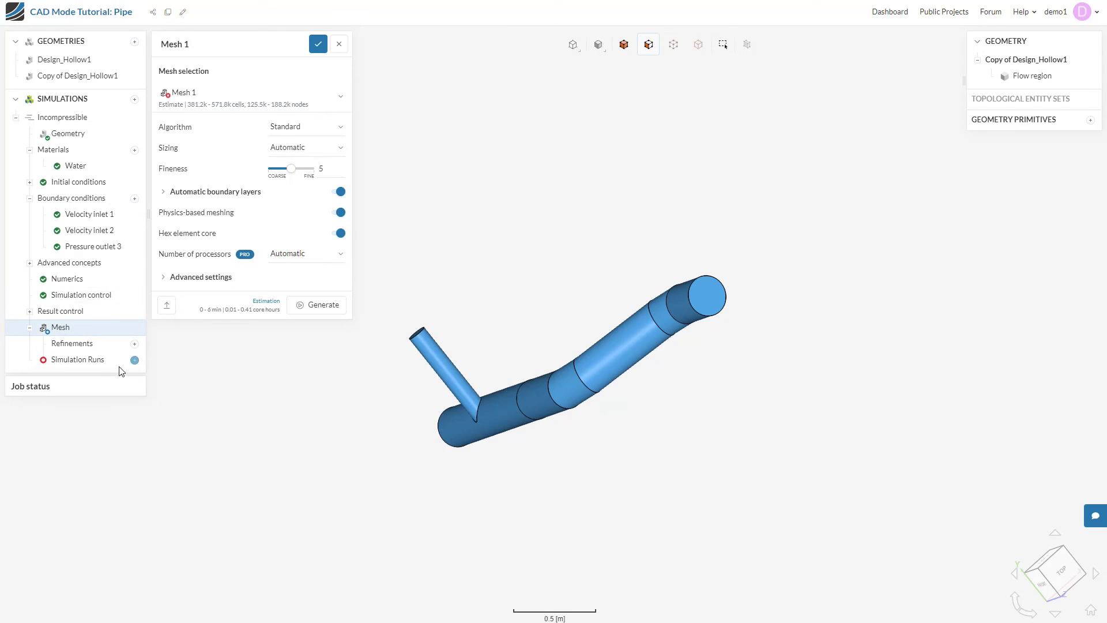
pyautogui.click(134, 359)
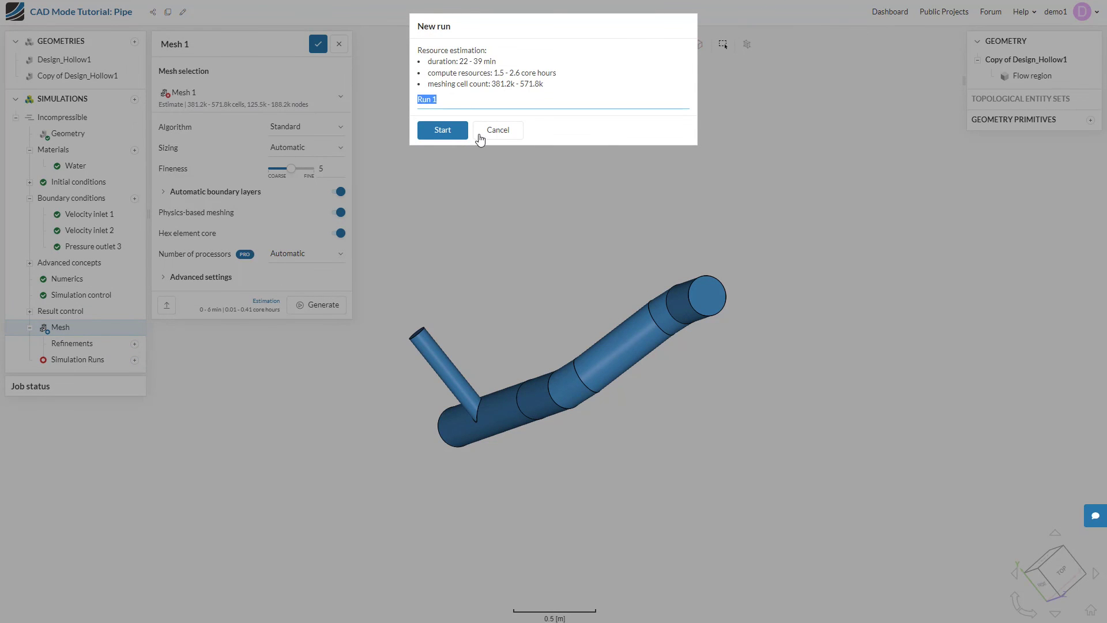
pyautogui.click(444, 131)
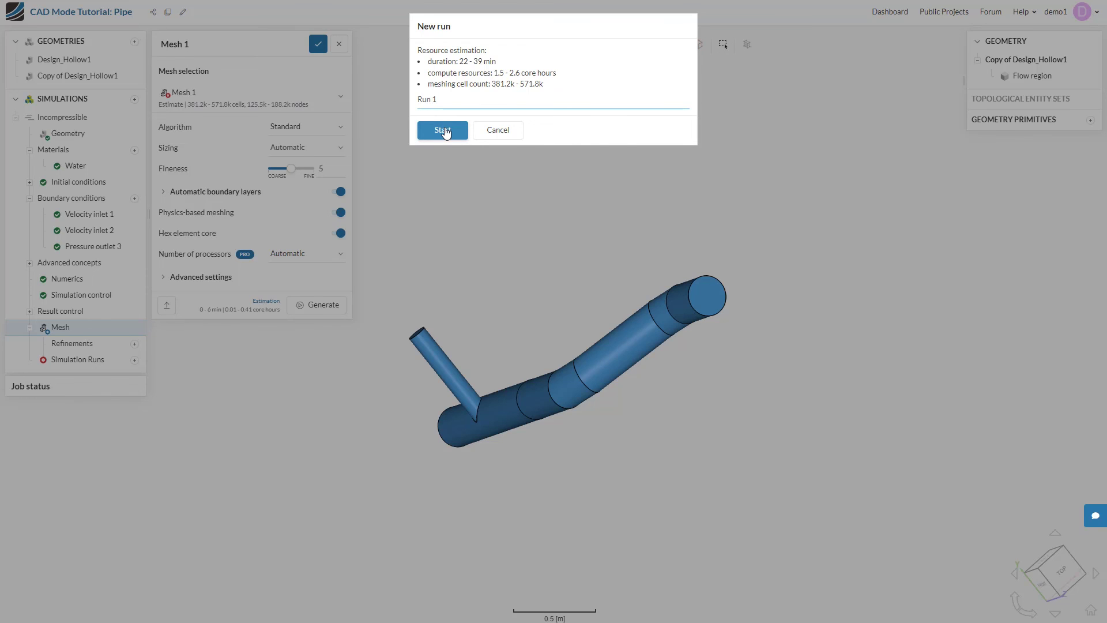